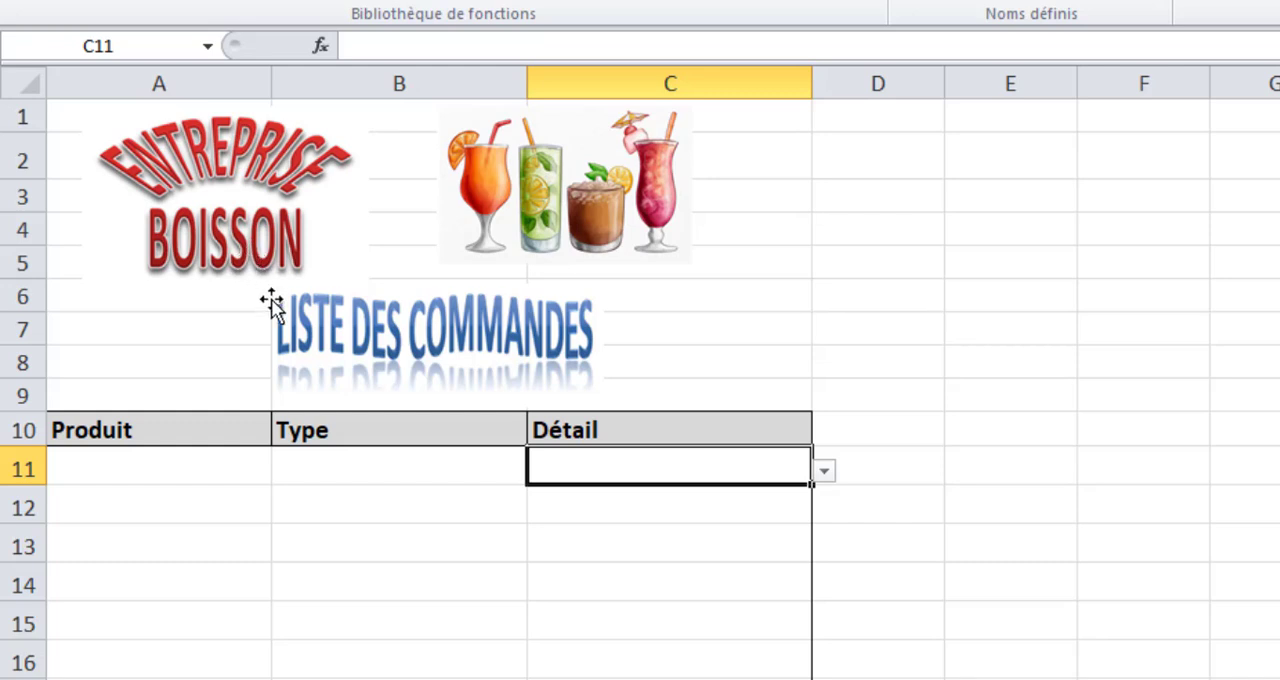
# Choose jus as the product and Avocat as the type in row 11 of the order list.
pyautogui.click(138, 467)
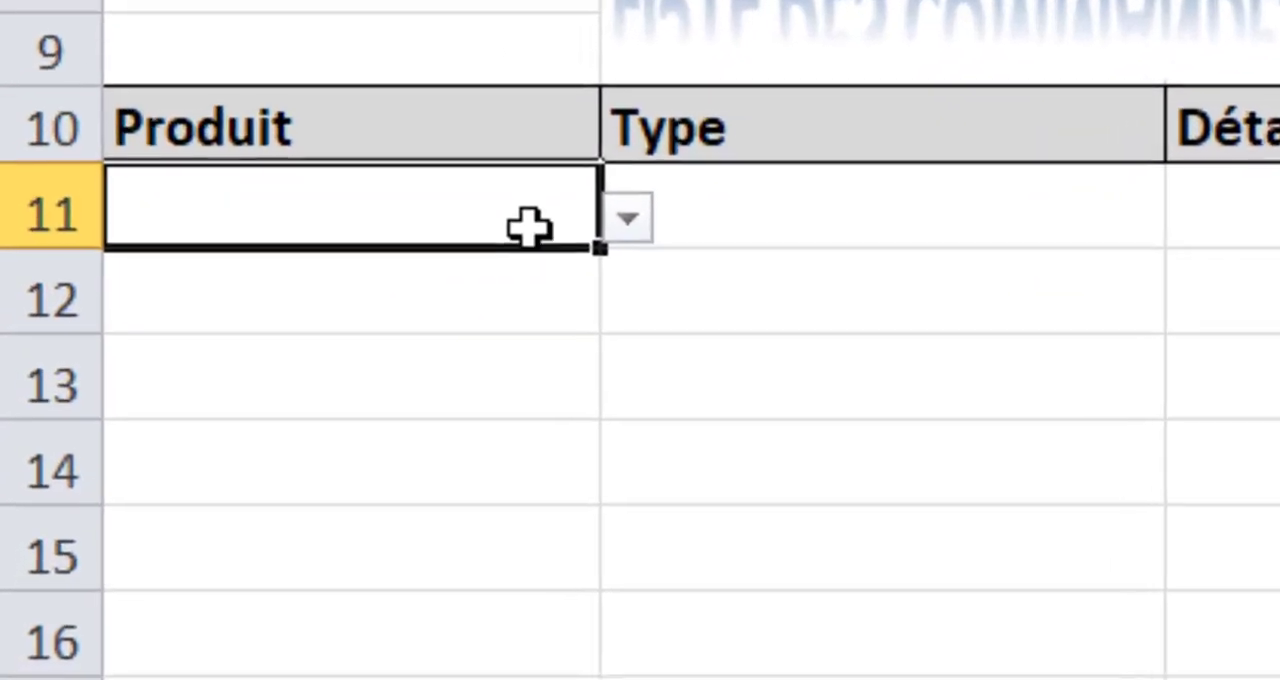
pyautogui.click(627, 219)
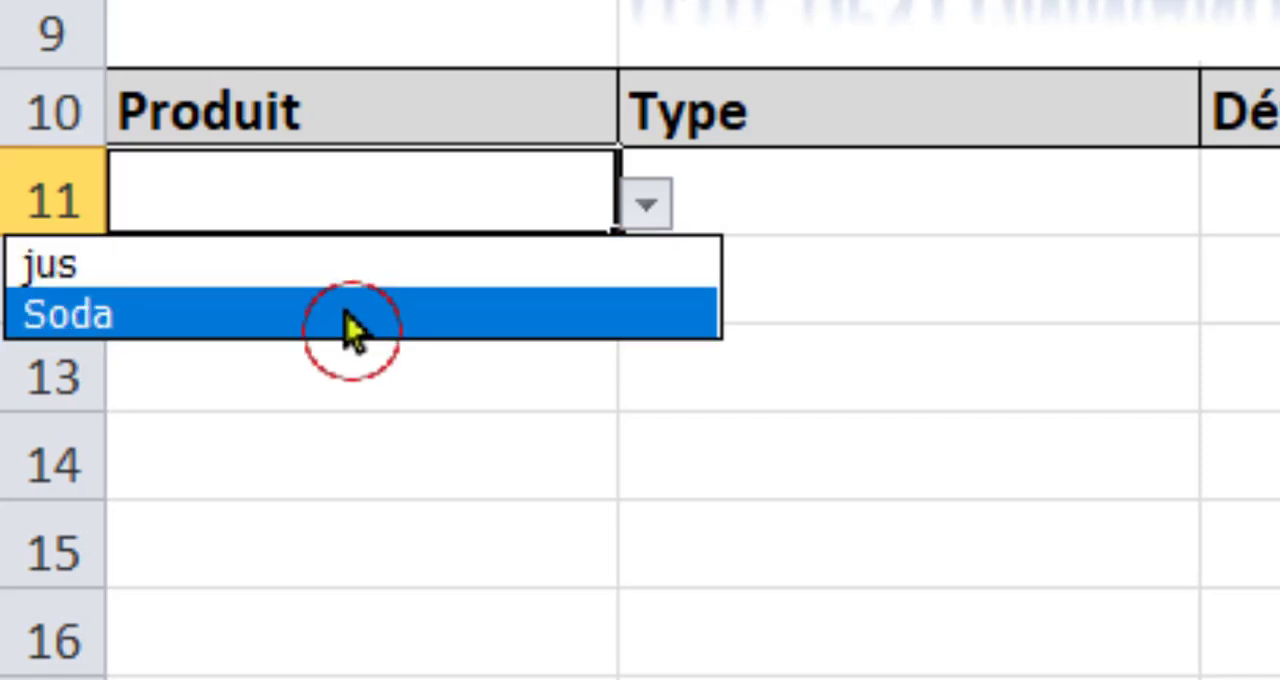
pyautogui.click(341, 280)
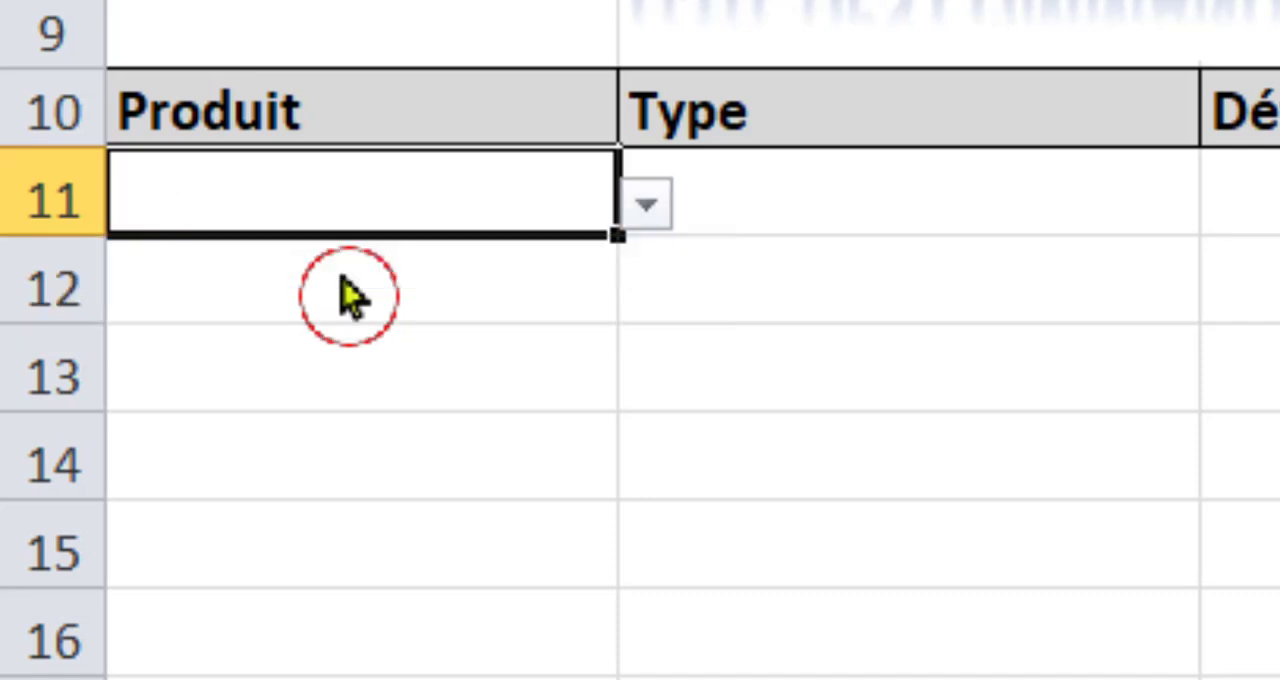
pyautogui.click(794, 191)
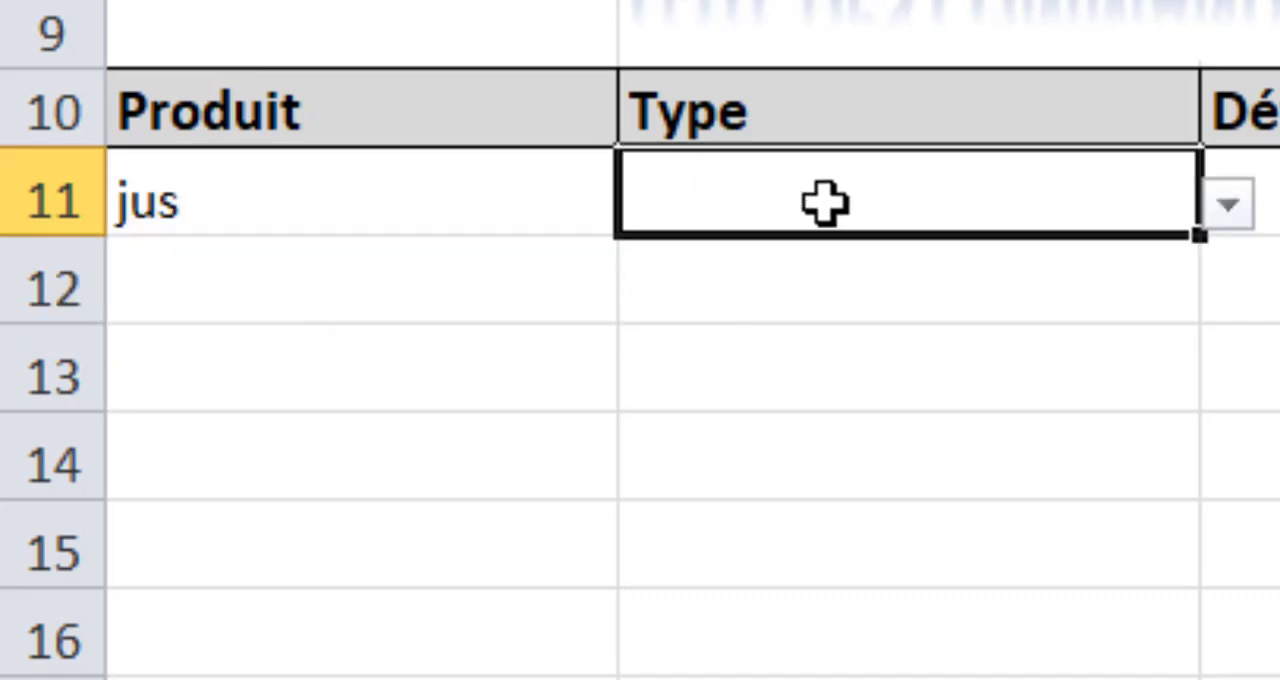
pyautogui.click(1228, 210)
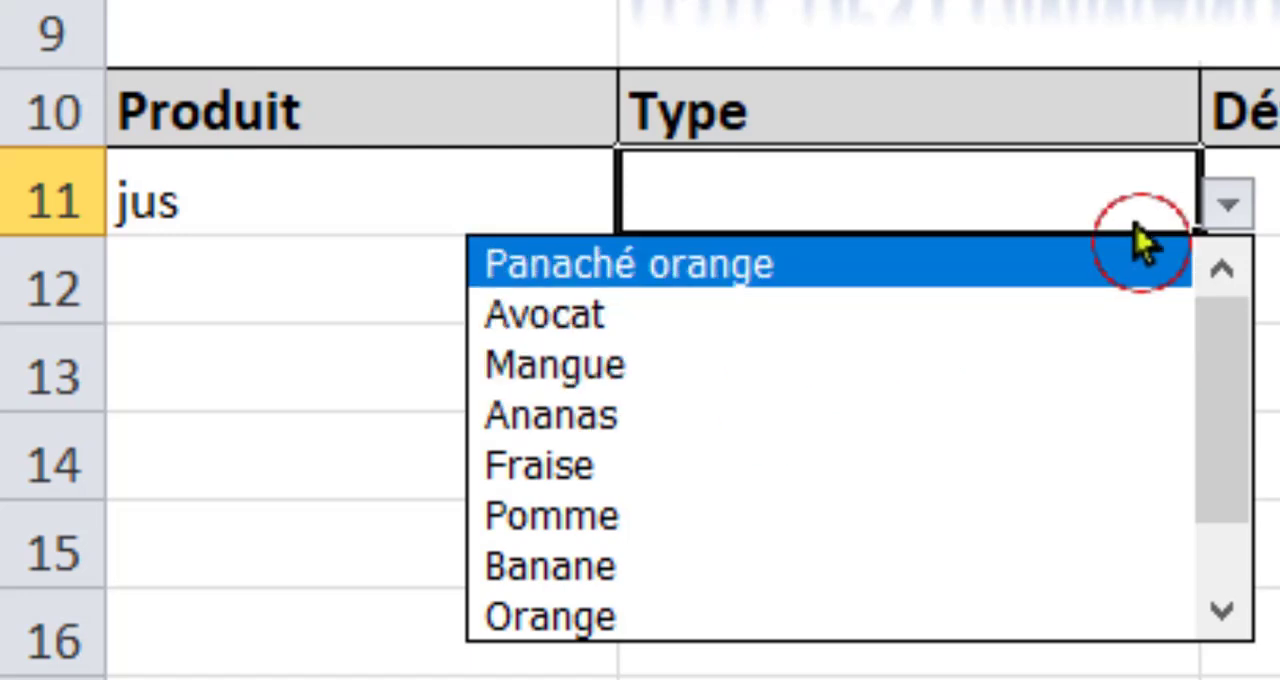
pyautogui.click(765, 316)
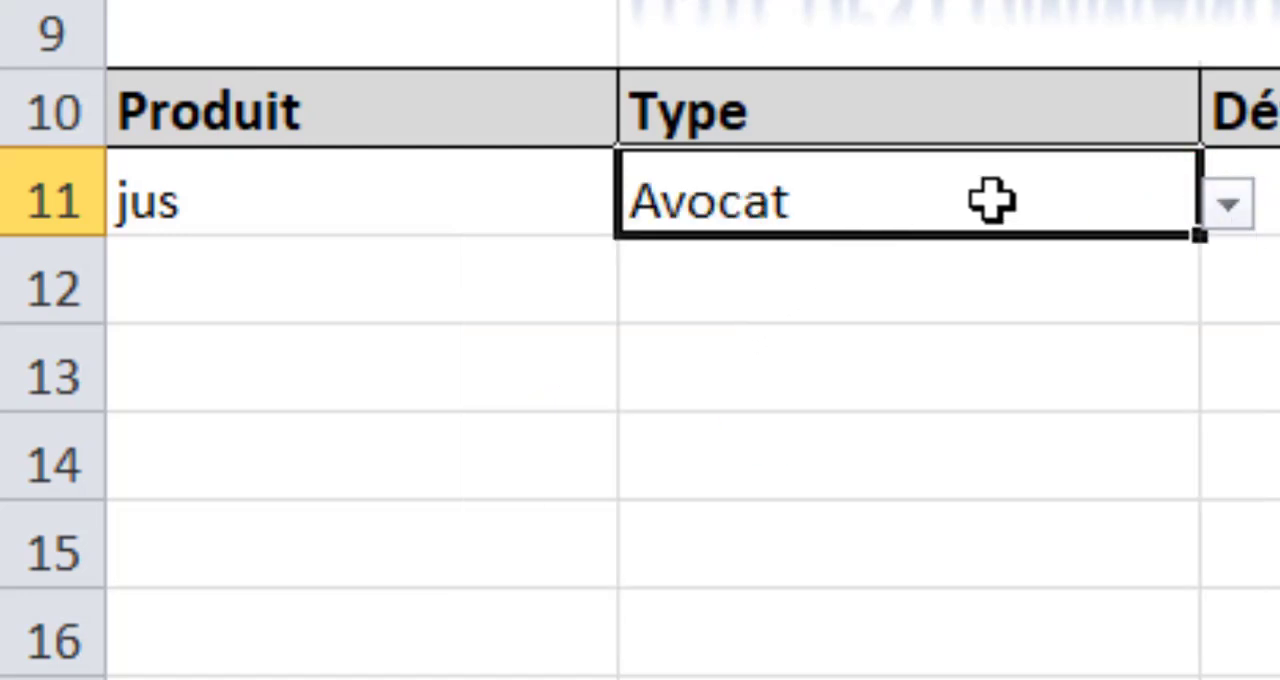
# Set the row 11 order to product Soda, type Eau_Minéral and detail Eau Minérale Spécifique.
pyautogui.click(388, 200)
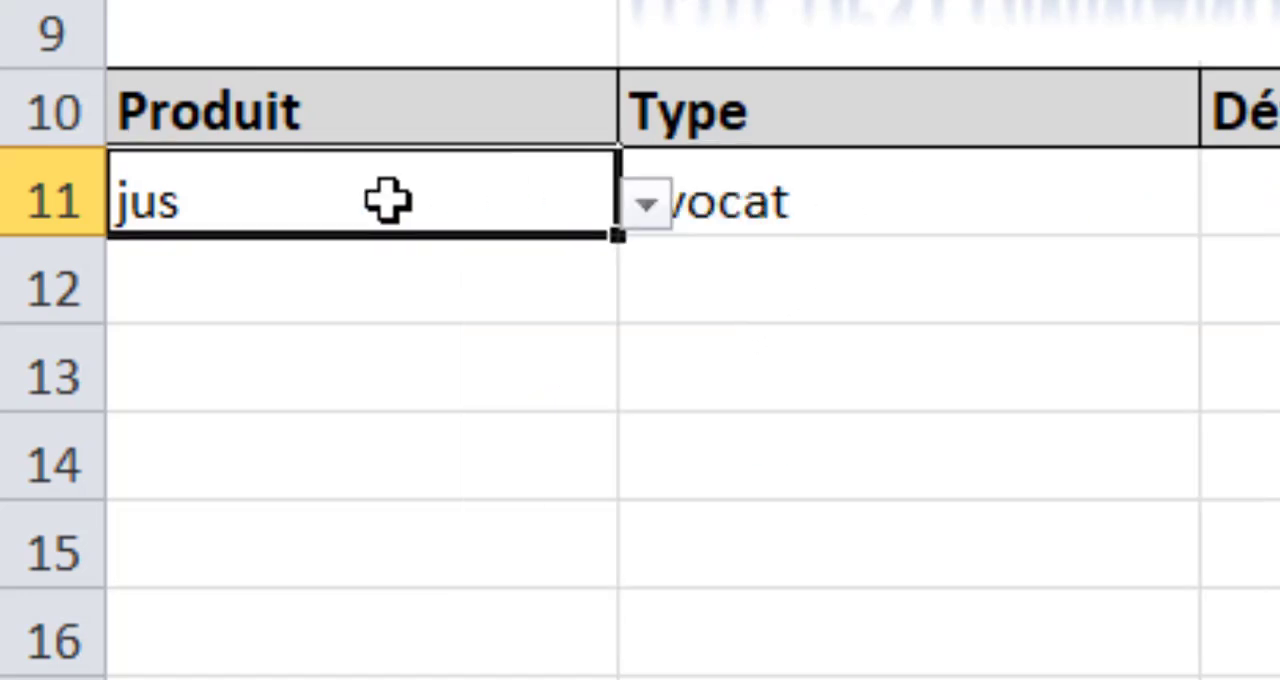
pyautogui.click(647, 205)
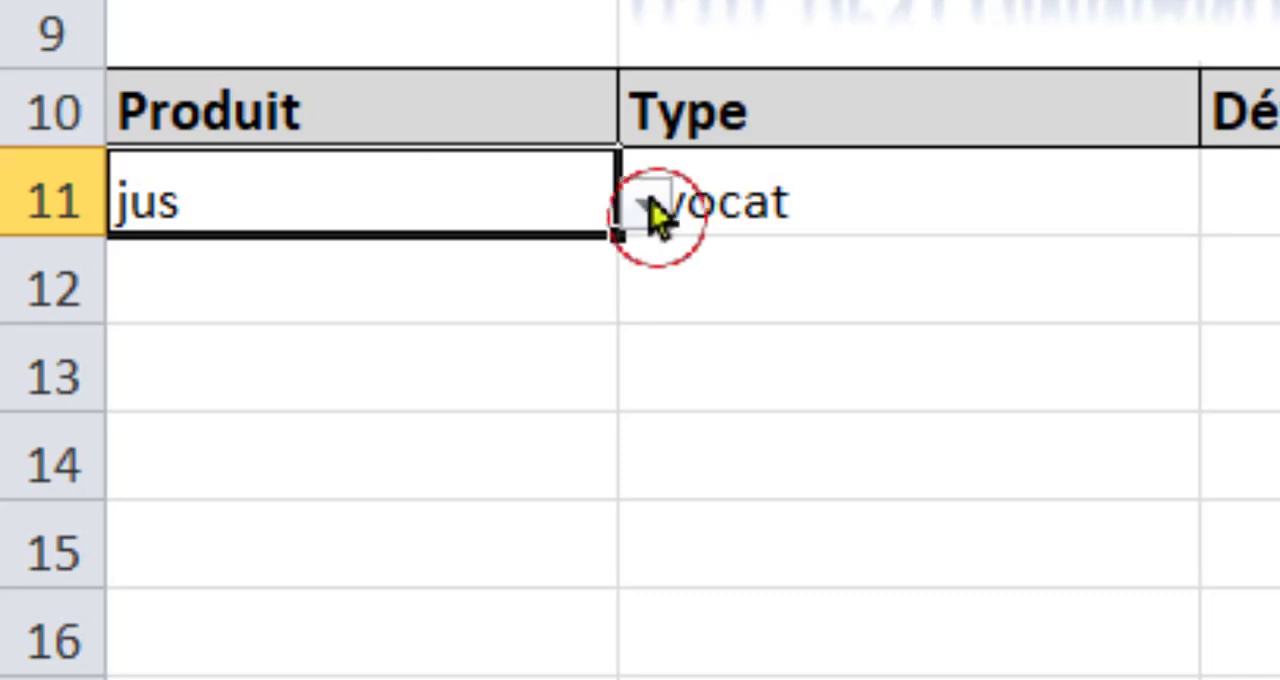
pyautogui.click(283, 335)
pyautogui.click(813, 197)
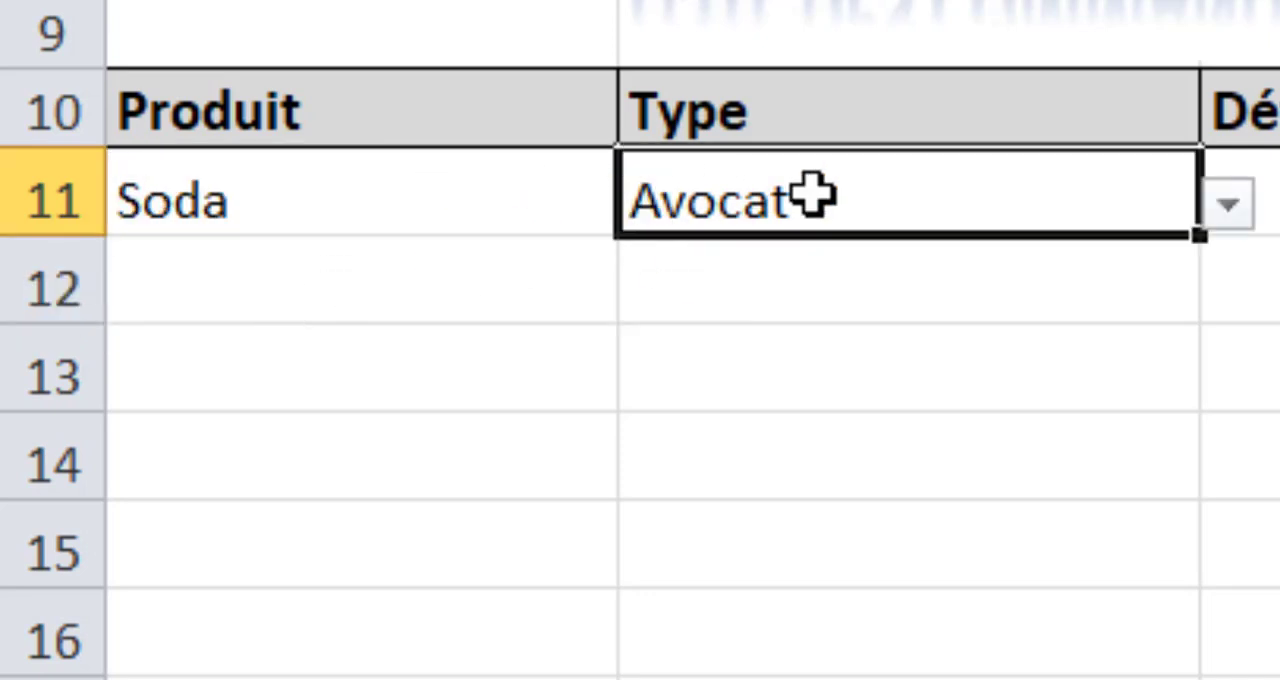
pyautogui.click(1226, 208)
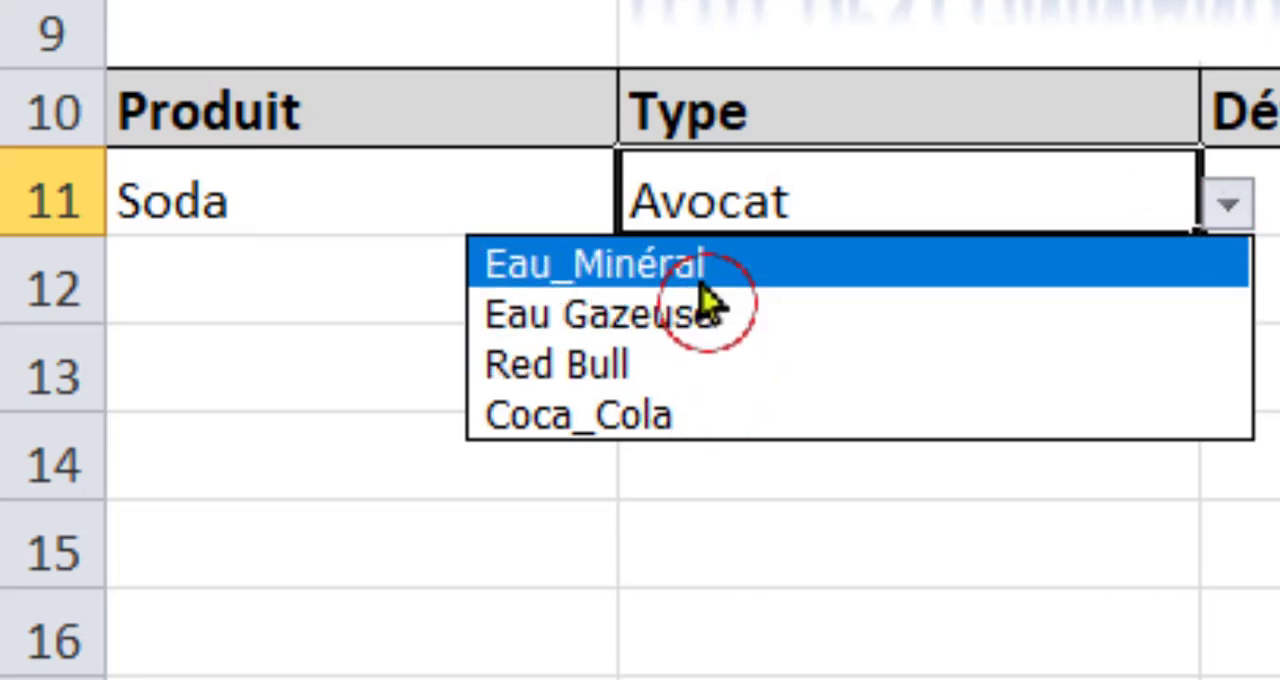
pyautogui.click(704, 276)
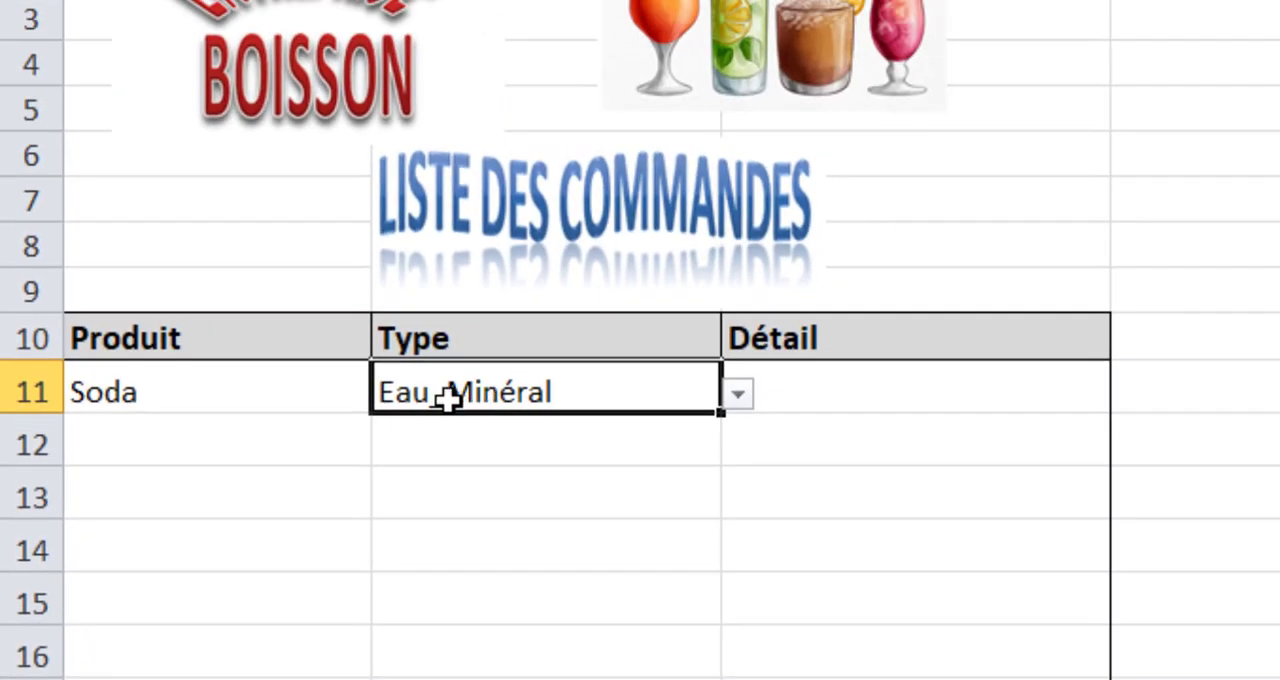
pyautogui.click(834, 390)
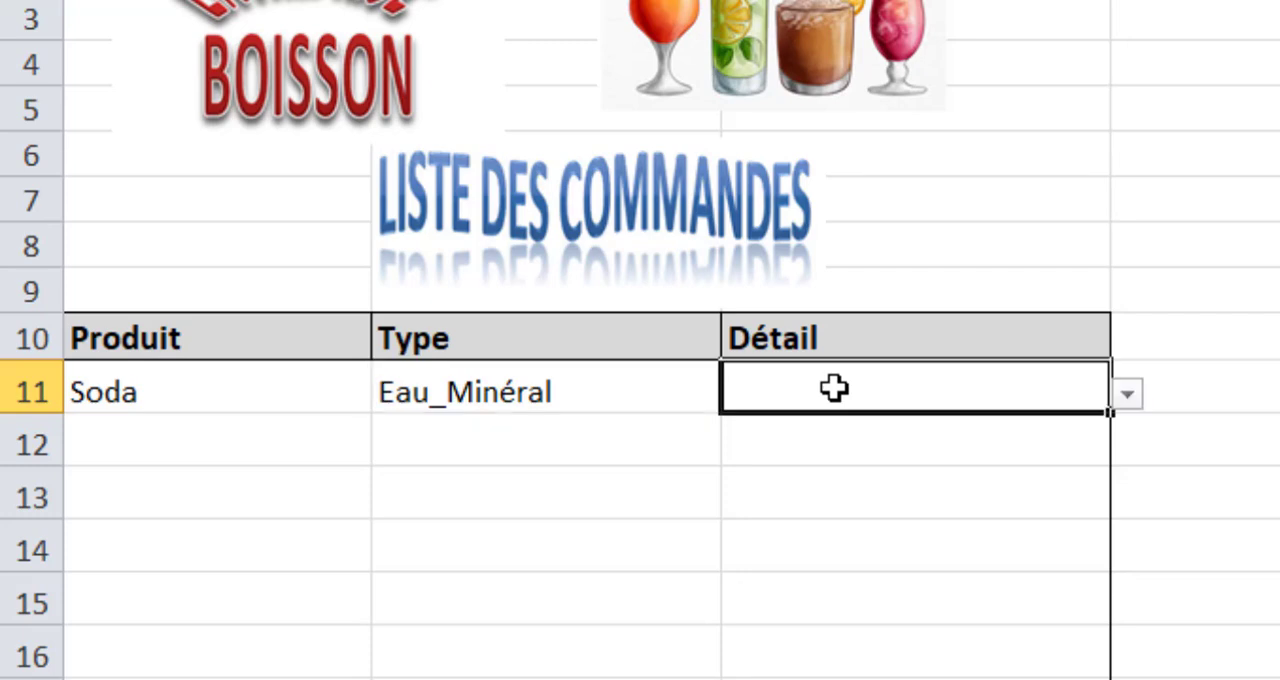
pyautogui.click(1127, 396)
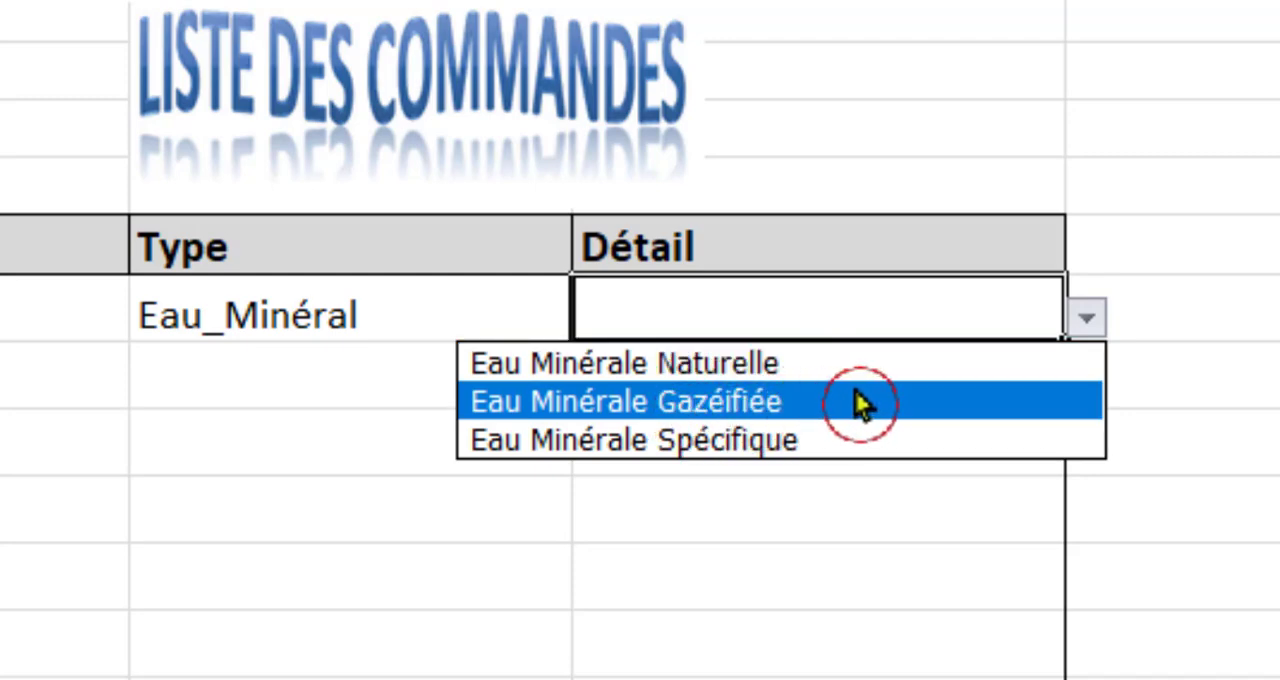
pyautogui.click(688, 440)
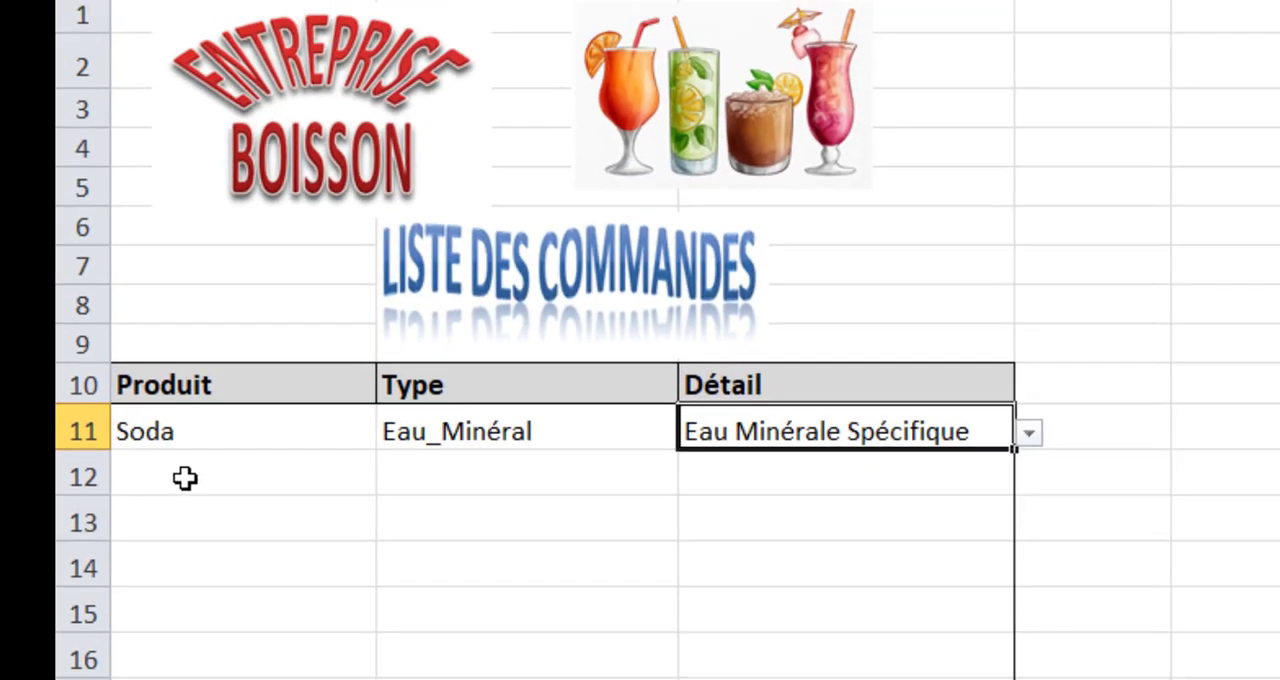
# Fill in the row 12 order with product jus, type Avocat and detail Jus d'avocat et banane.
pyautogui.click(160, 458)
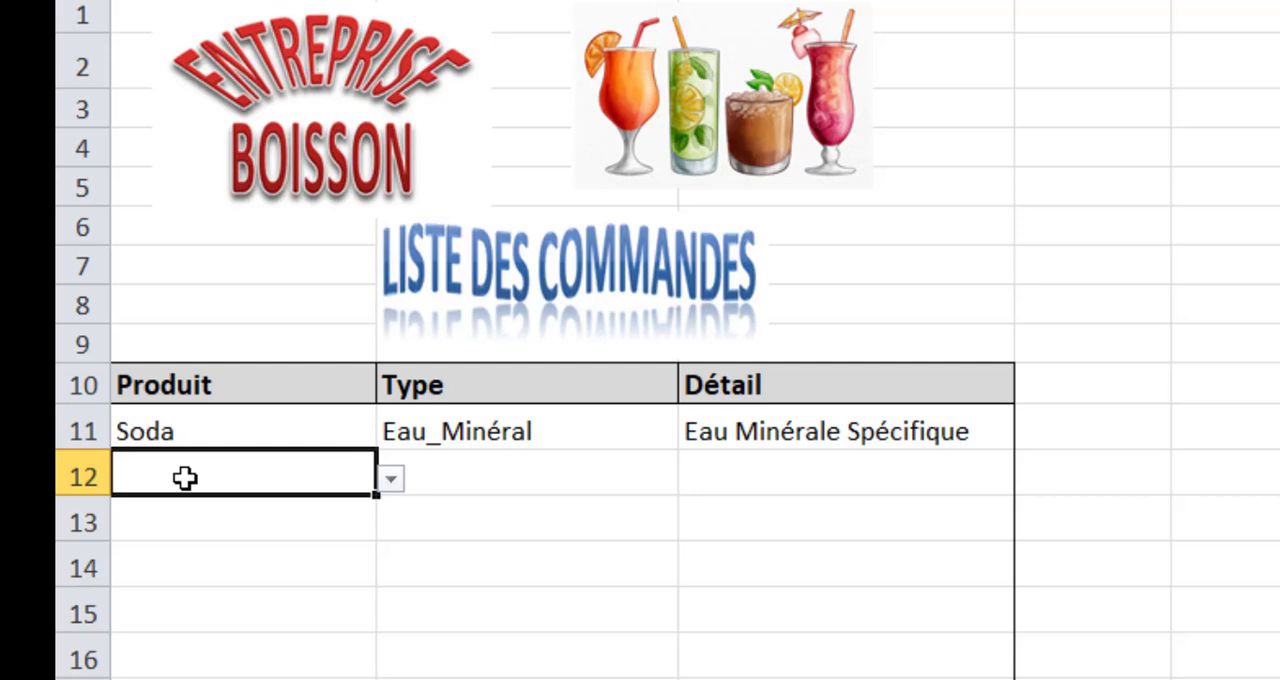
pyautogui.click(391, 481)
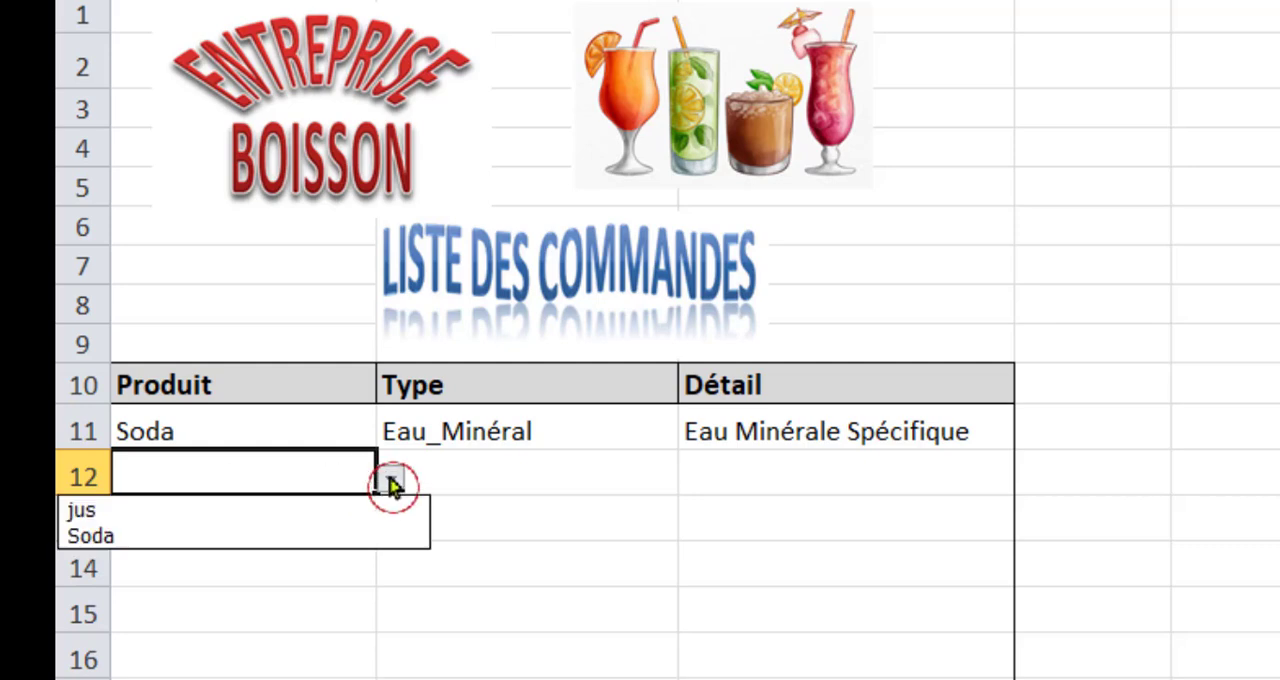
pyautogui.click(219, 512)
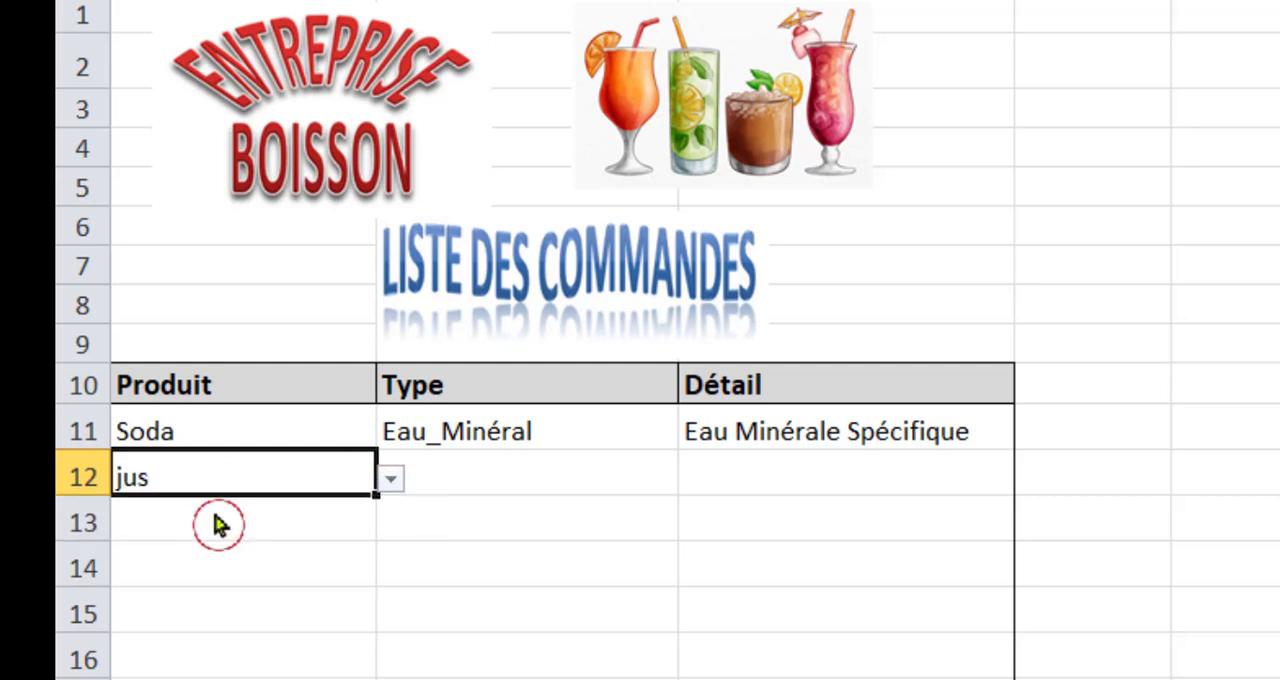
pyautogui.click(457, 473)
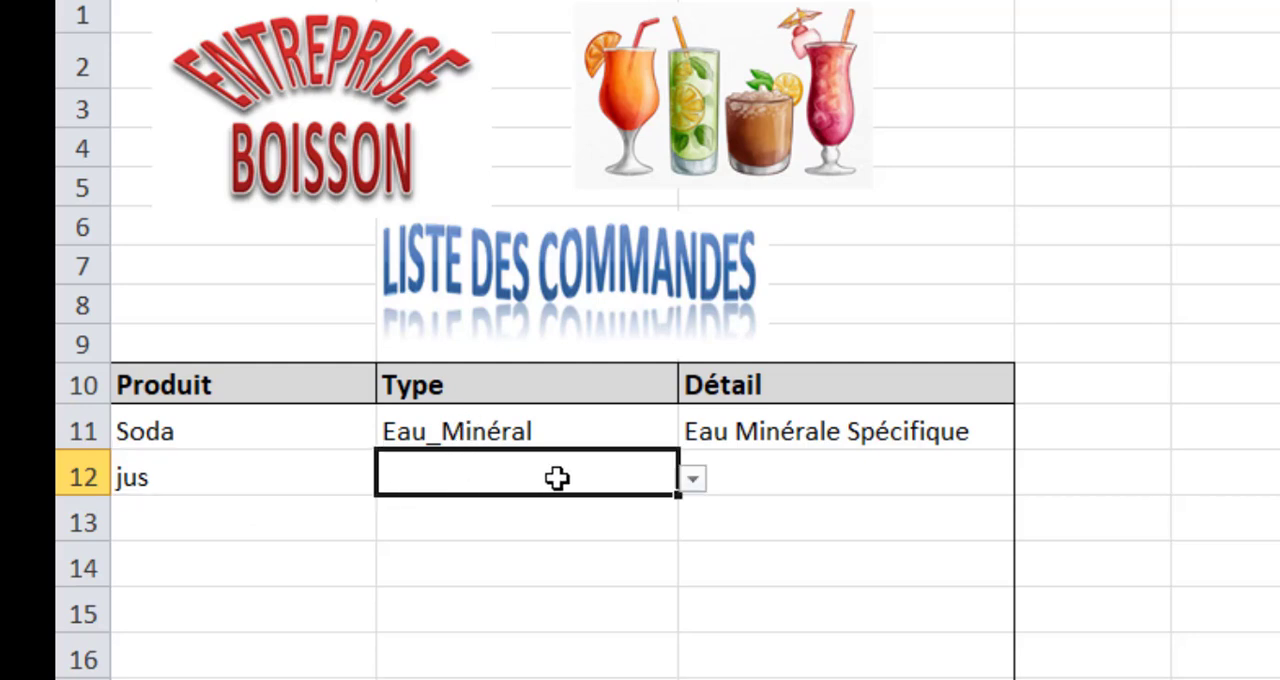
pyautogui.click(693, 480)
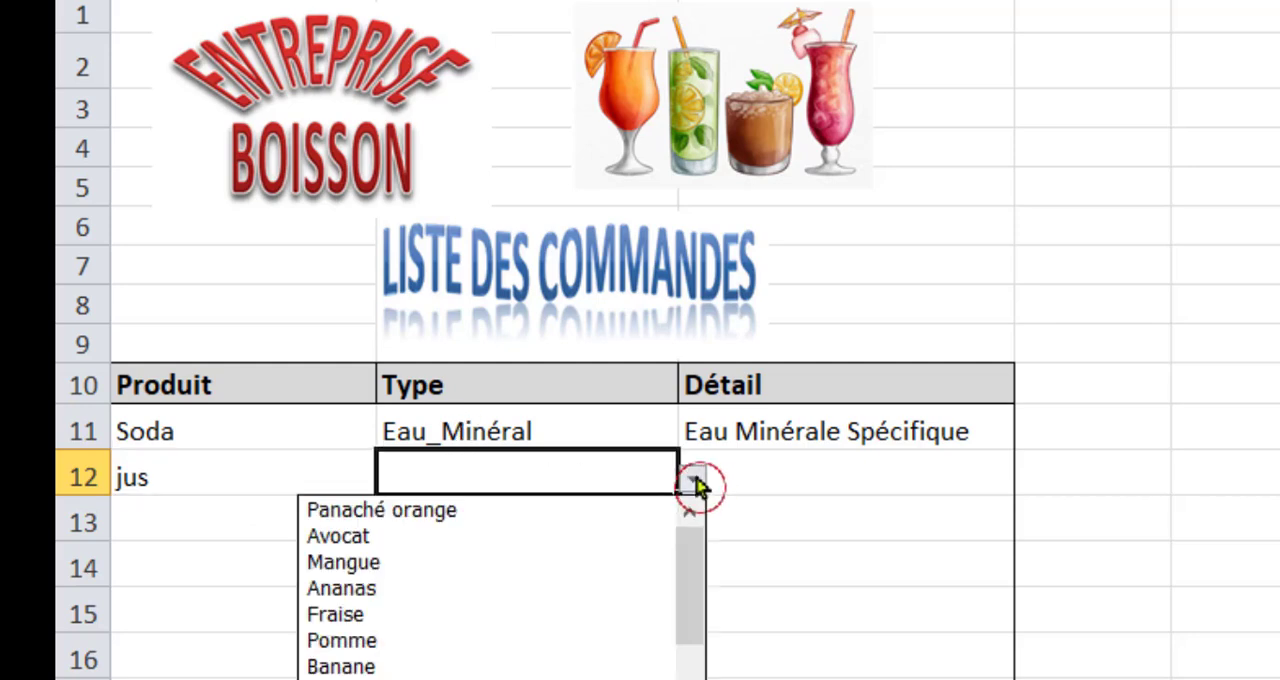
pyautogui.click(424, 537)
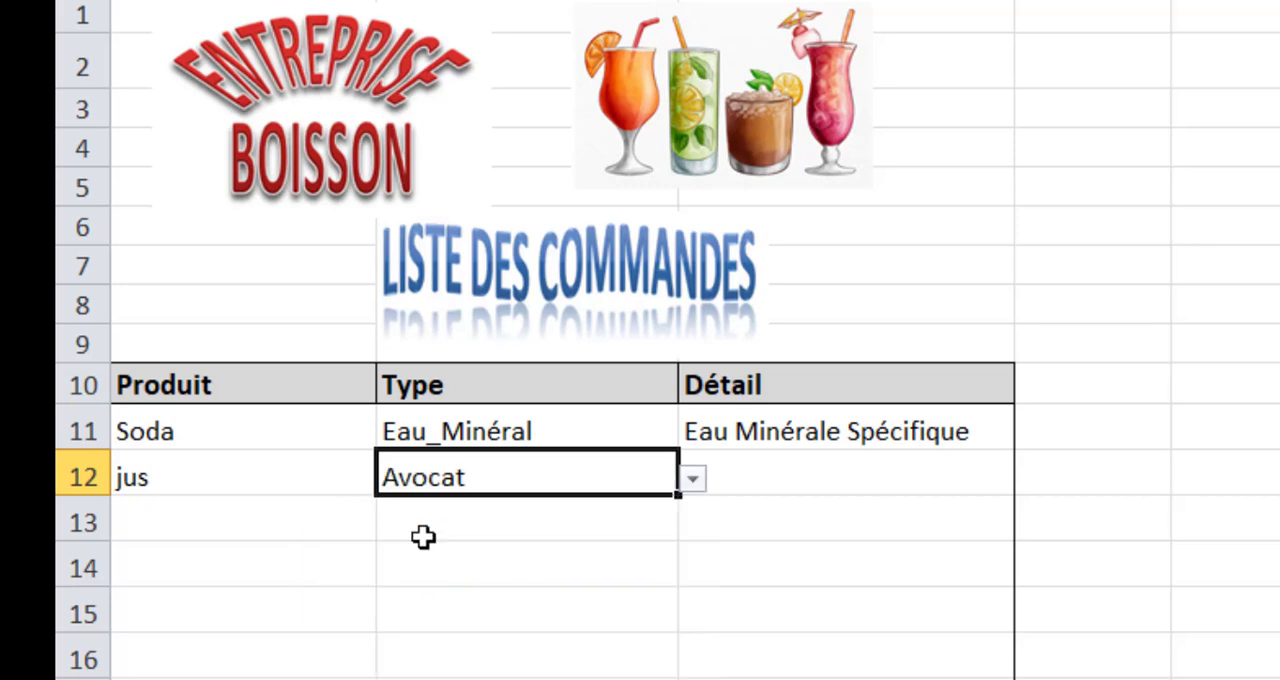
pyautogui.click(769, 477)
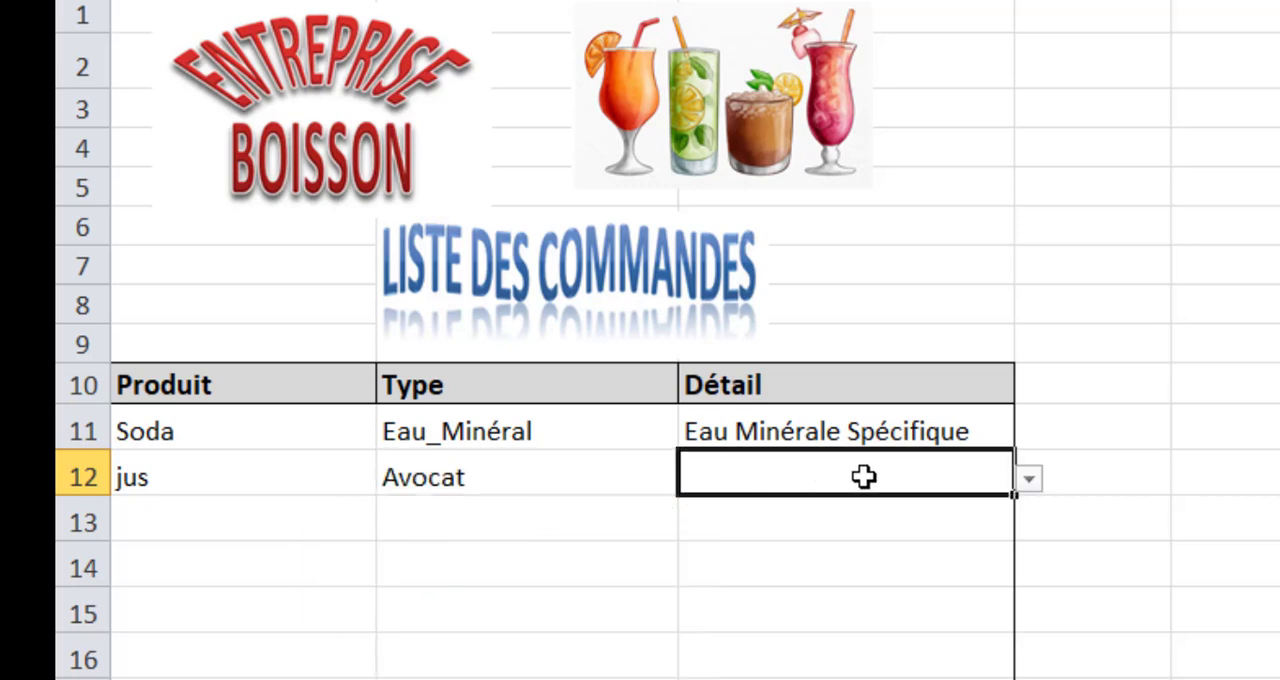
pyautogui.click(1027, 482)
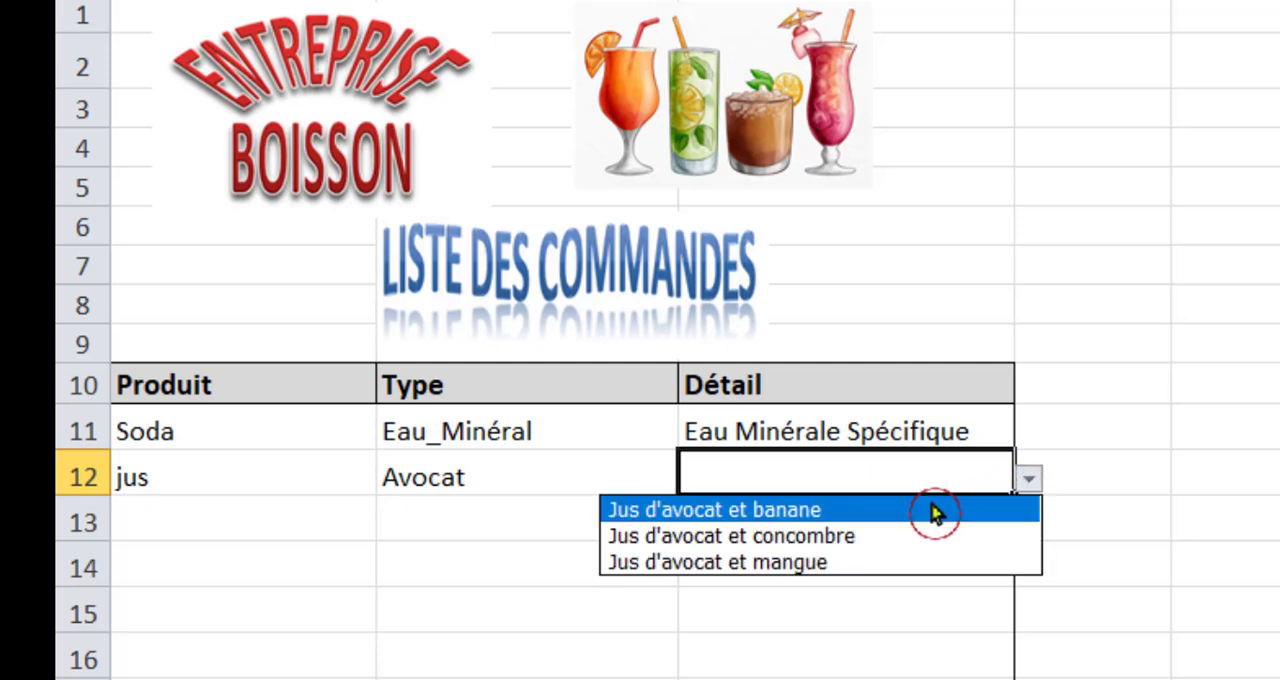
pyautogui.click(726, 516)
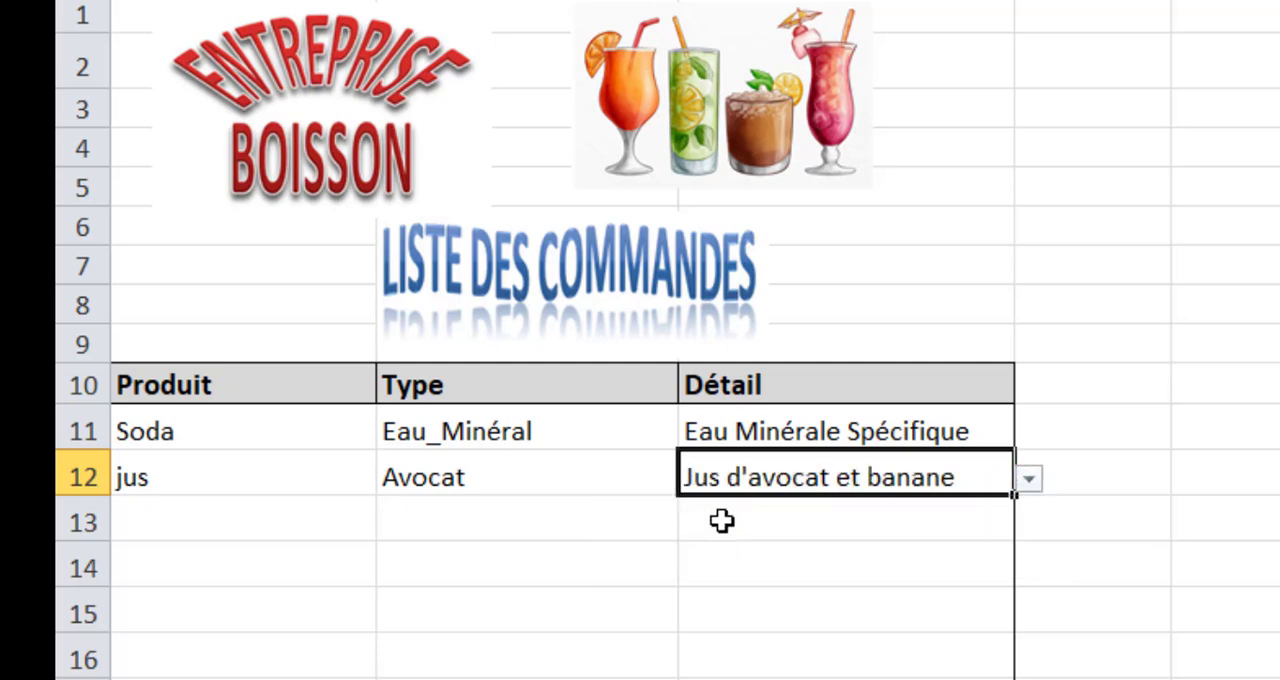
# Fill in the row 13 order with product jus, type Ananas and detail Jus d'ananas avec orange.
pyautogui.click(235, 521)
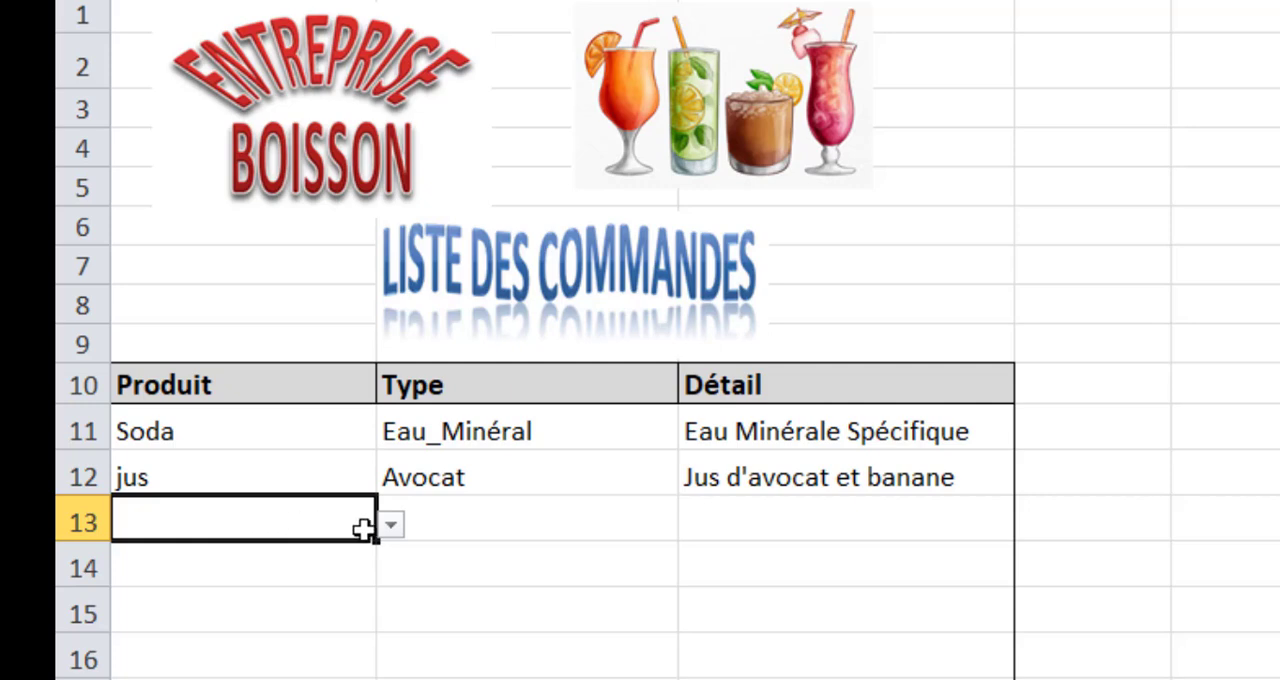
pyautogui.click(391, 528)
pyautogui.click(207, 556)
pyautogui.click(486, 520)
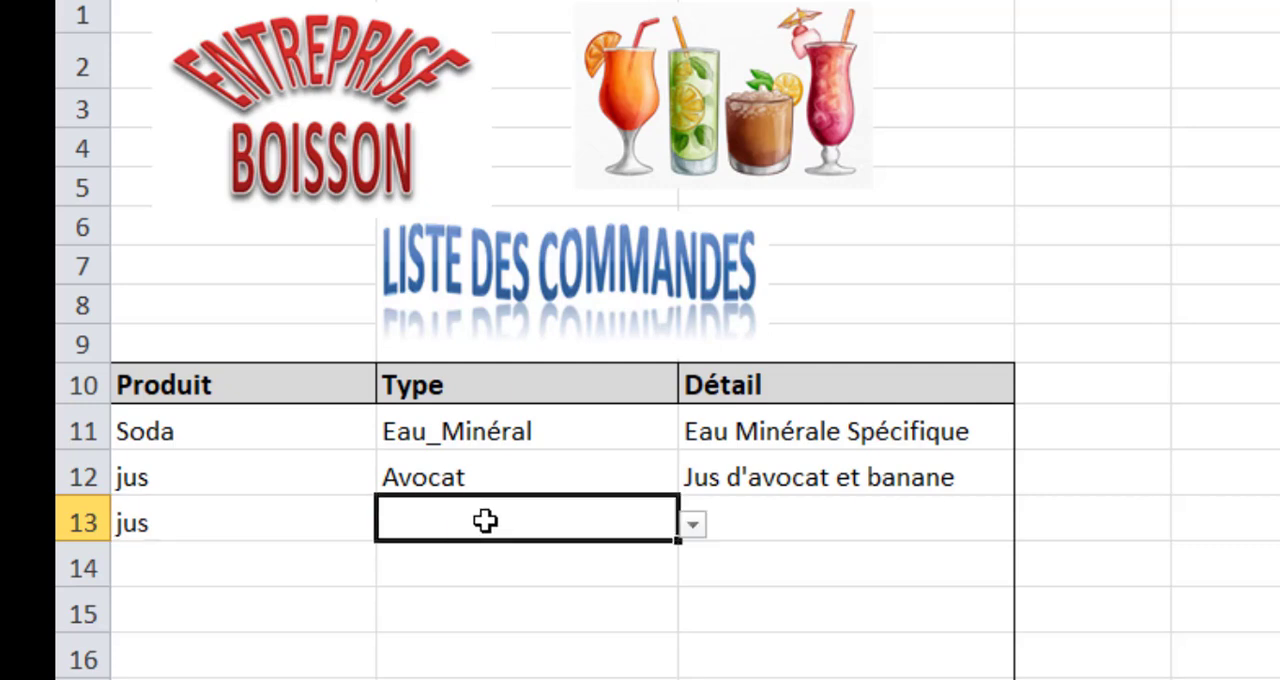
pyautogui.click(690, 528)
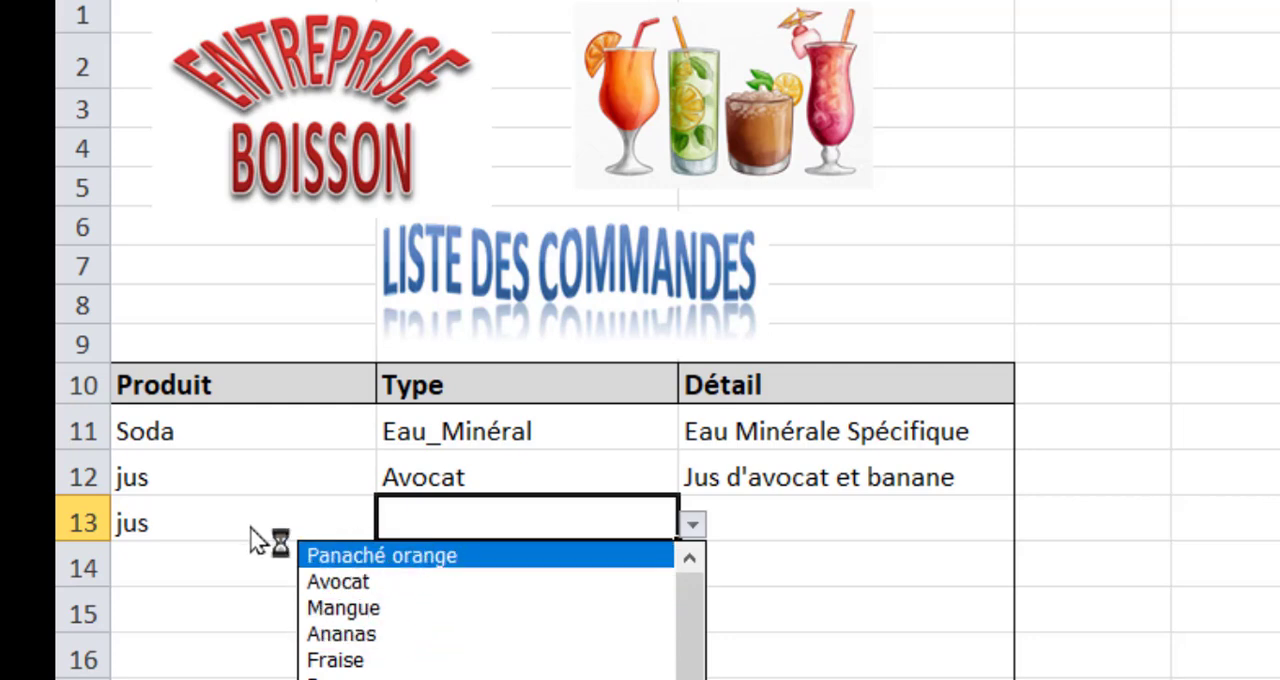
pyautogui.click(425, 636)
pyautogui.click(789, 530)
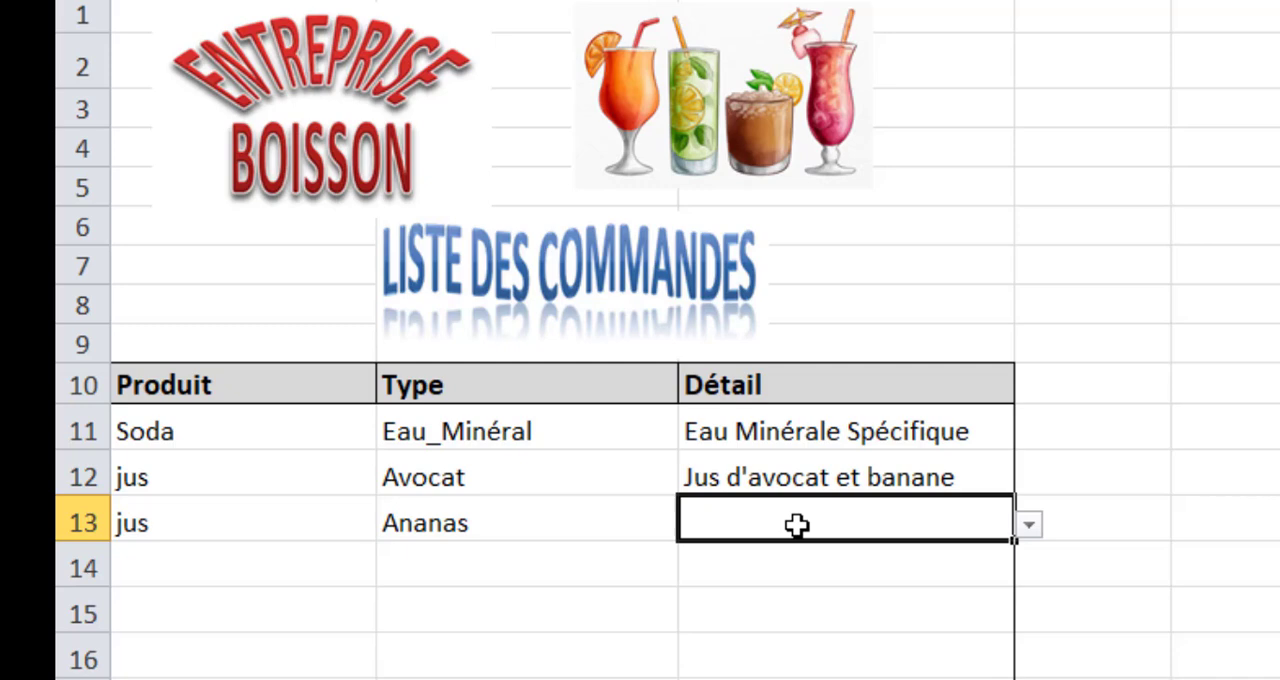
pyautogui.click(1029, 524)
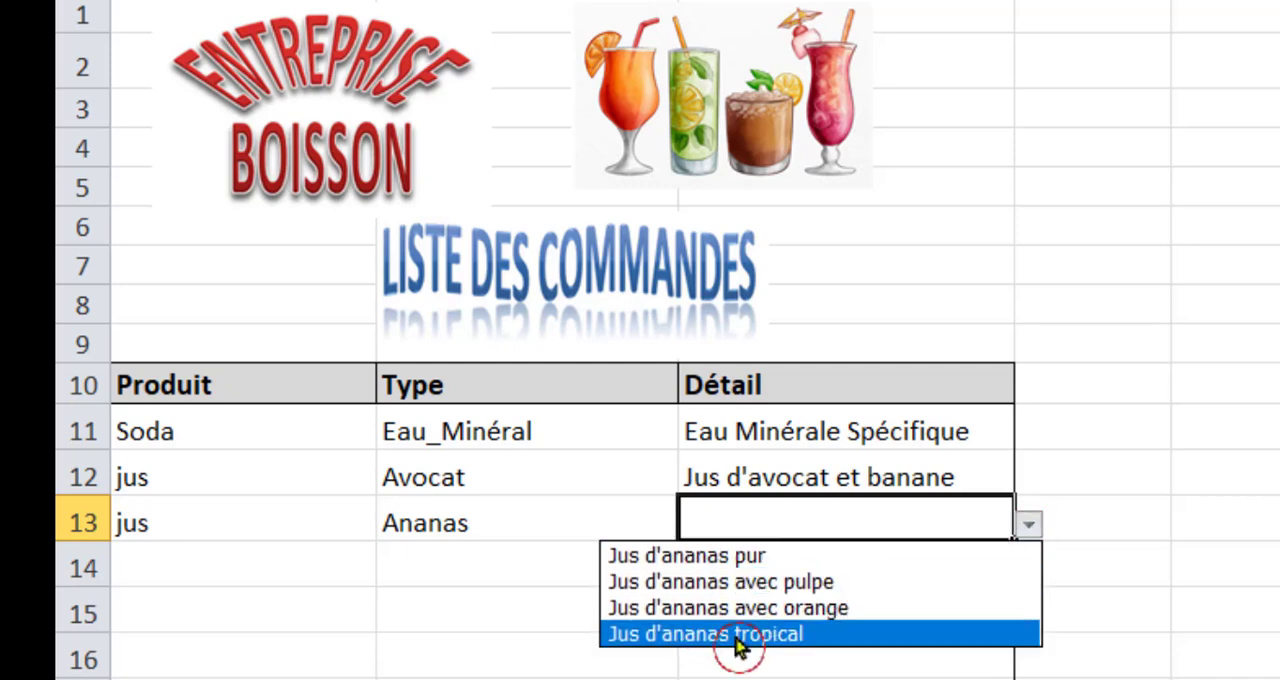
pyautogui.click(789, 608)
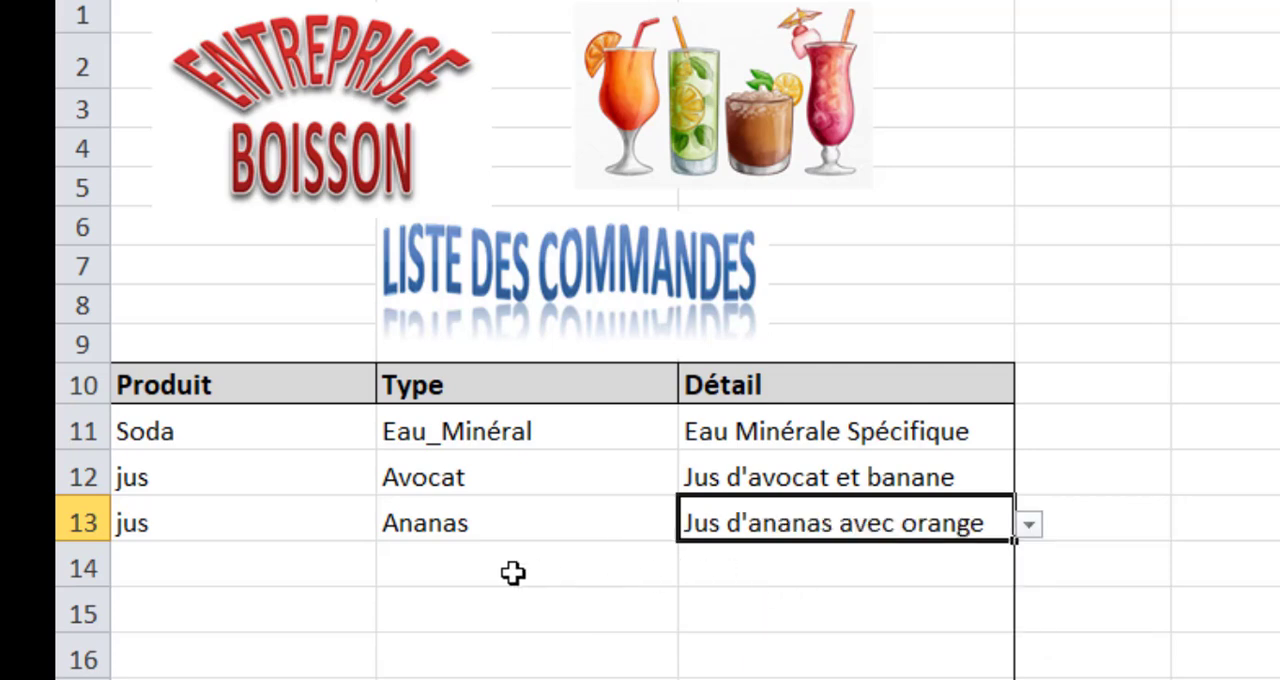
# Fill in the row 14 order with product jus, type Avocat and detail Jus d'avocat et concombre.
pyautogui.click(222, 572)
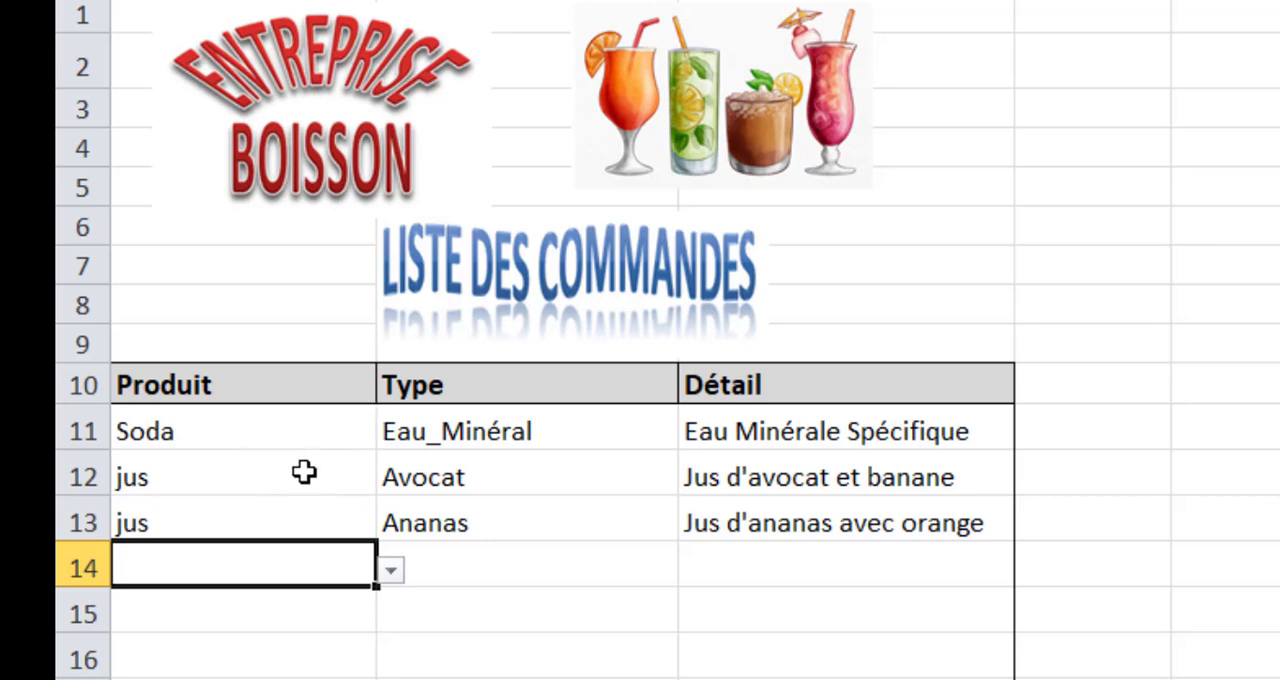
pyautogui.click(388, 572)
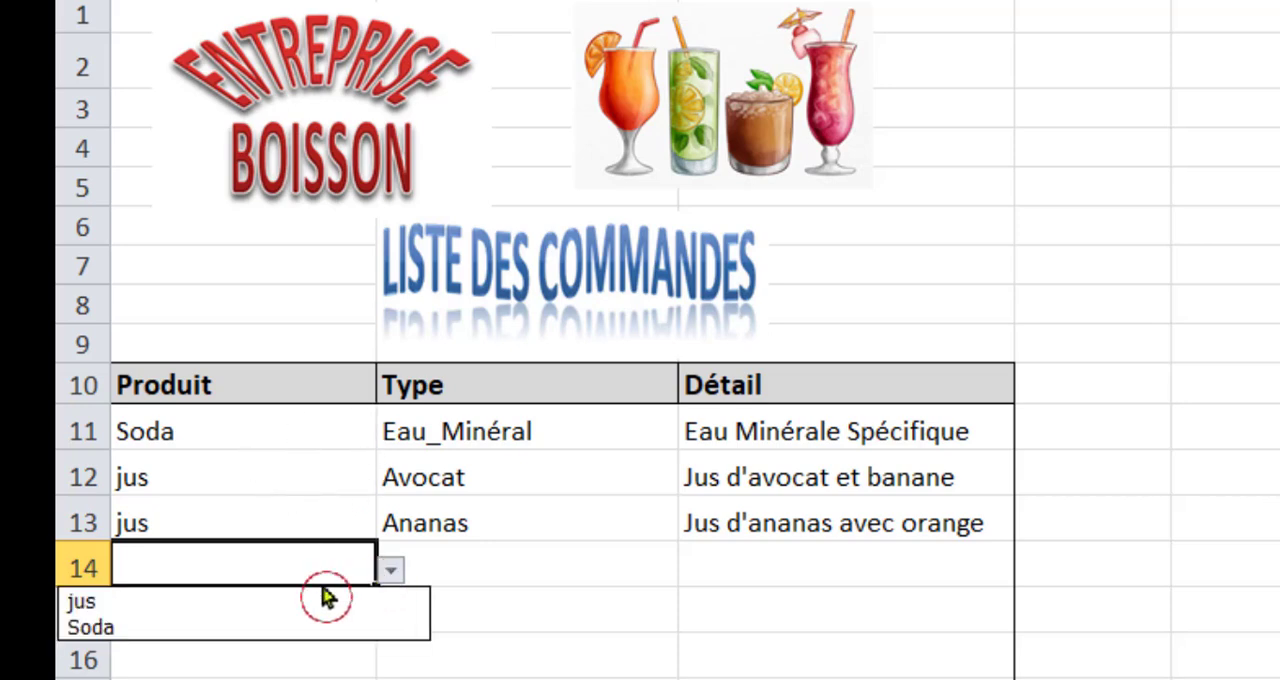
pyautogui.click(246, 604)
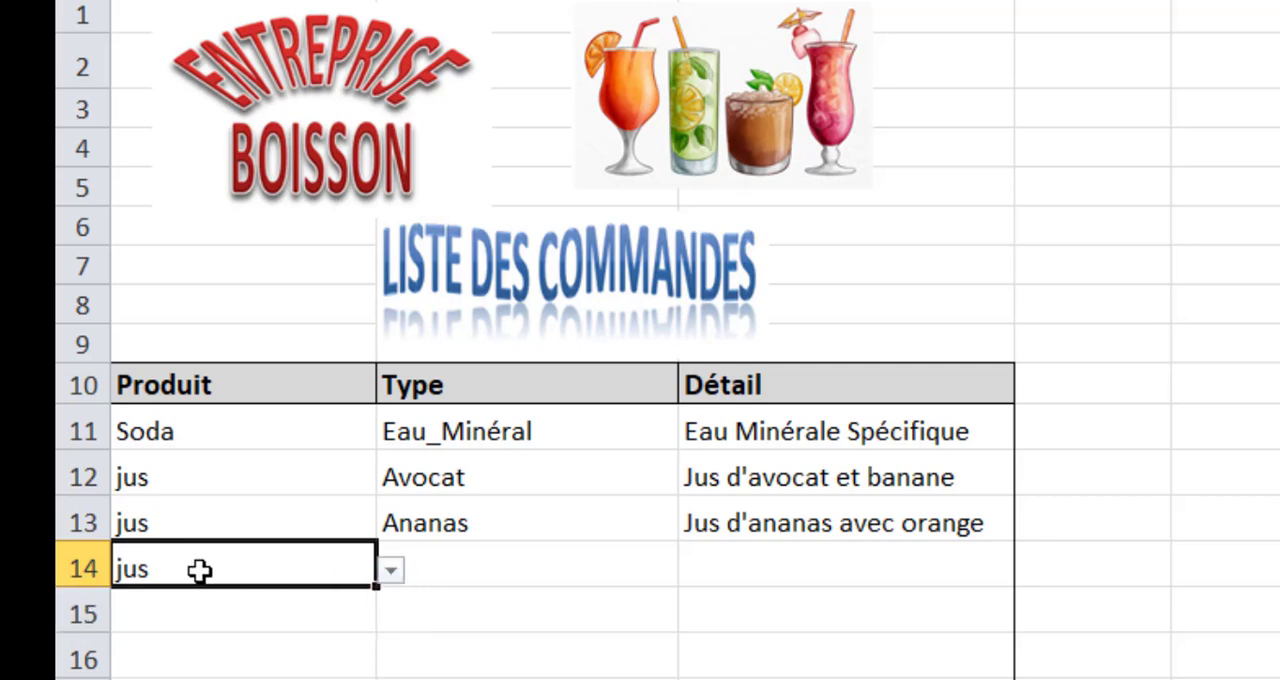
pyautogui.click(491, 565)
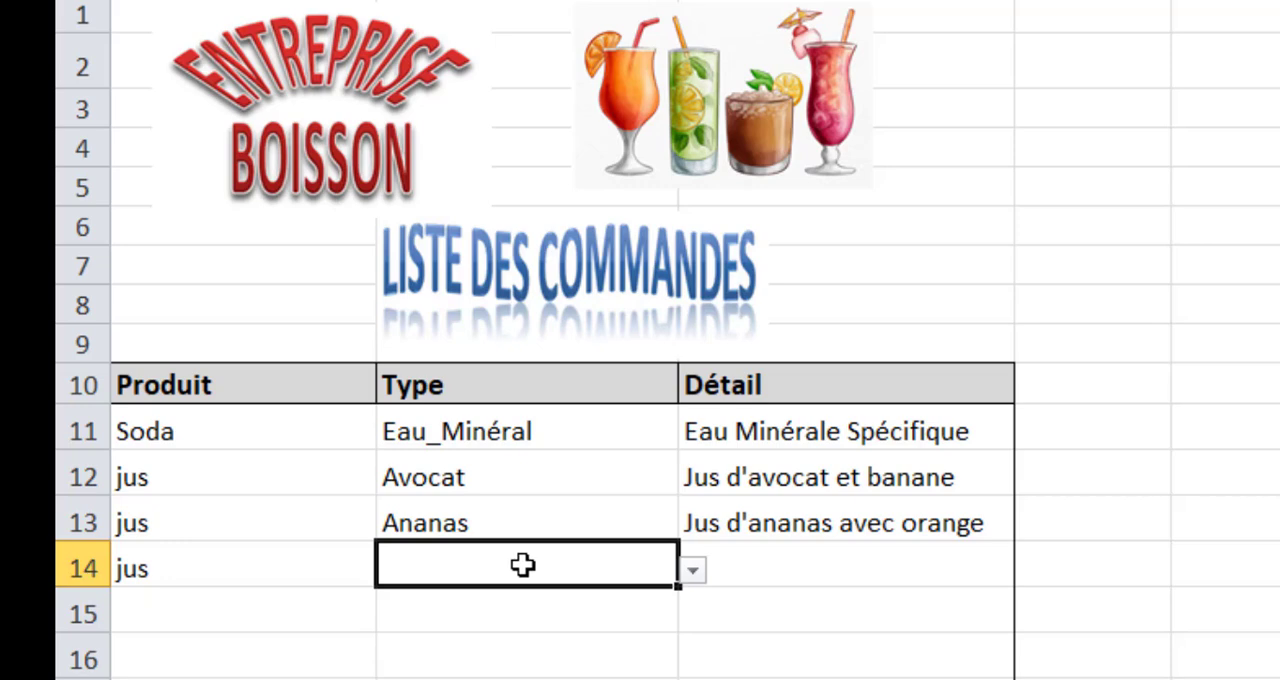
pyautogui.click(692, 570)
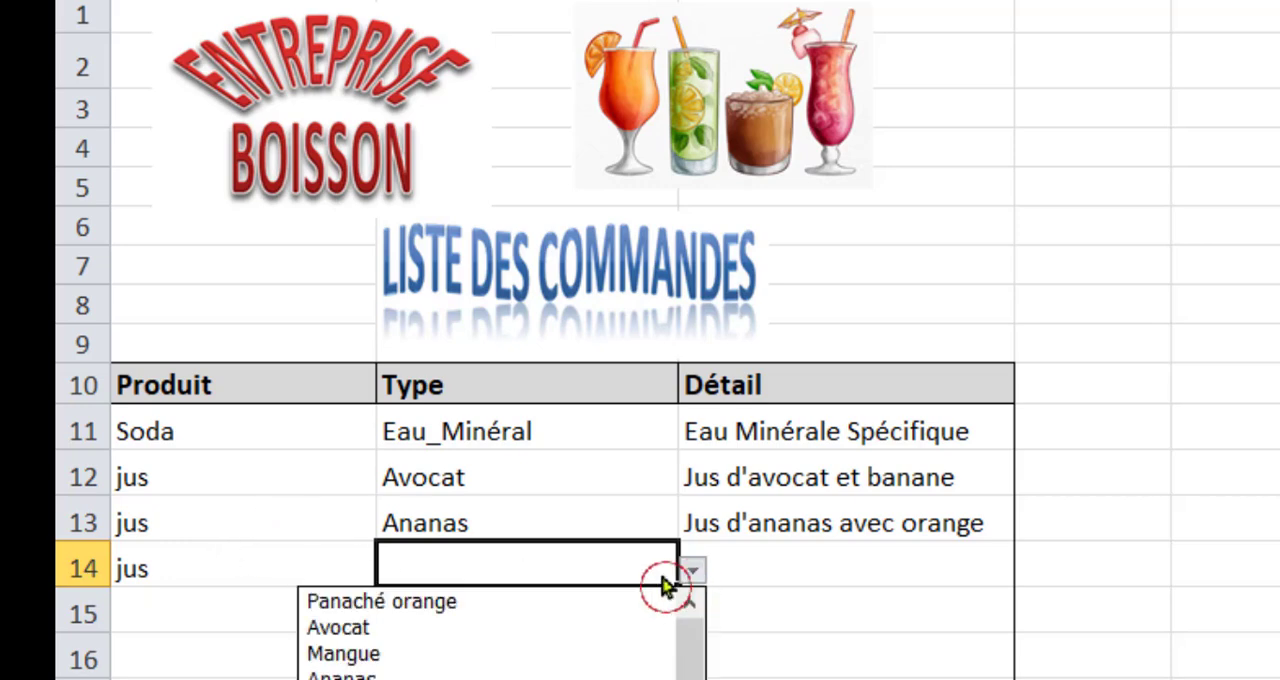
pyautogui.click(415, 627)
pyautogui.click(760, 566)
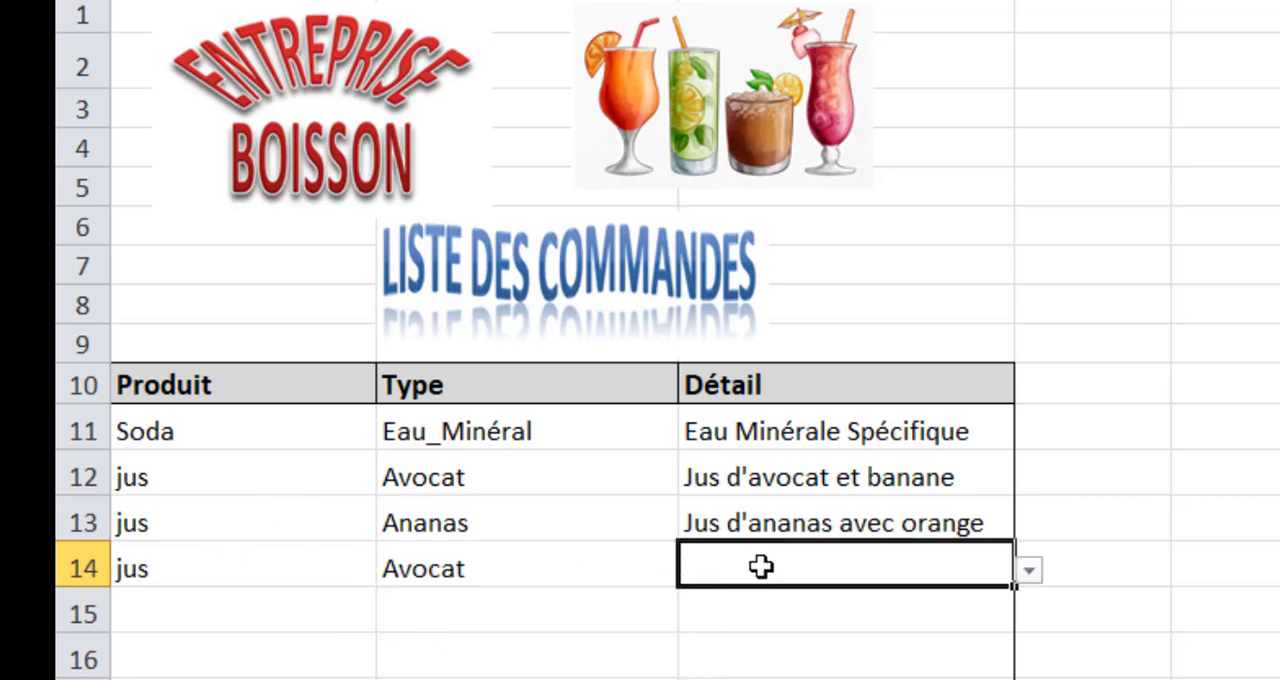
pyautogui.click(1029, 570)
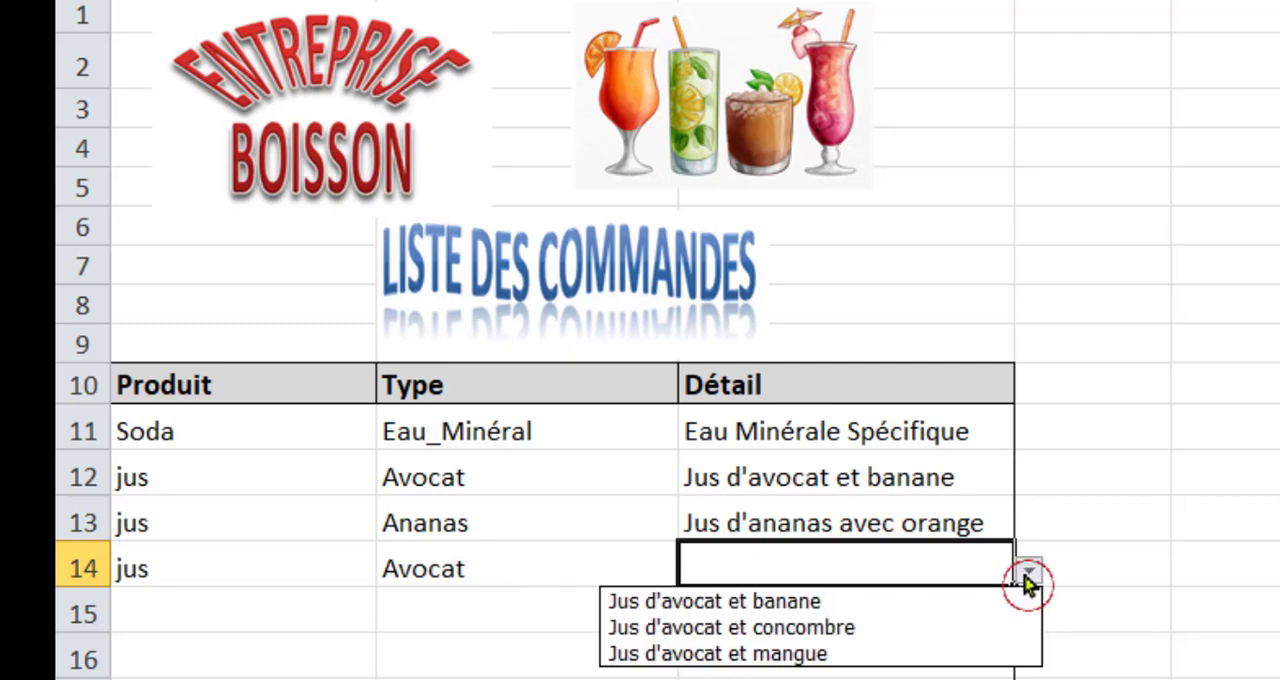
pyautogui.click(790, 627)
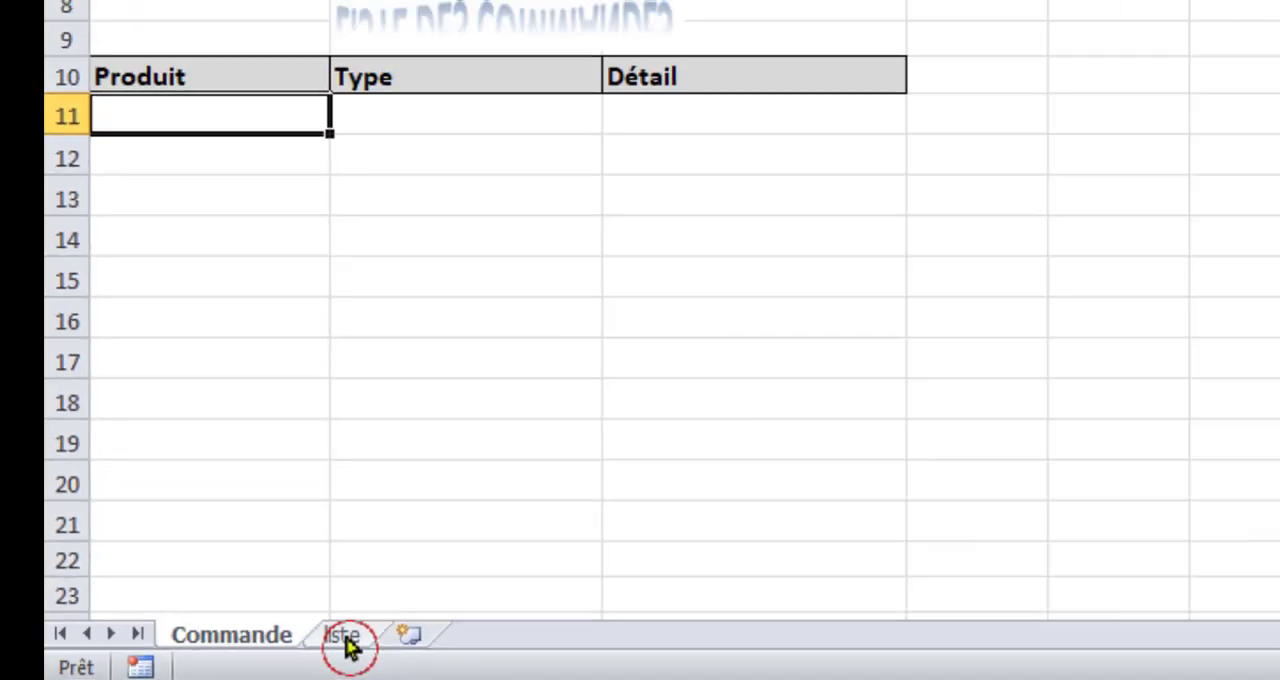
# Open the liste sheet and examine the PRODUITS options together with the matching JUS and SODA type lists.
pyautogui.click(345, 636)
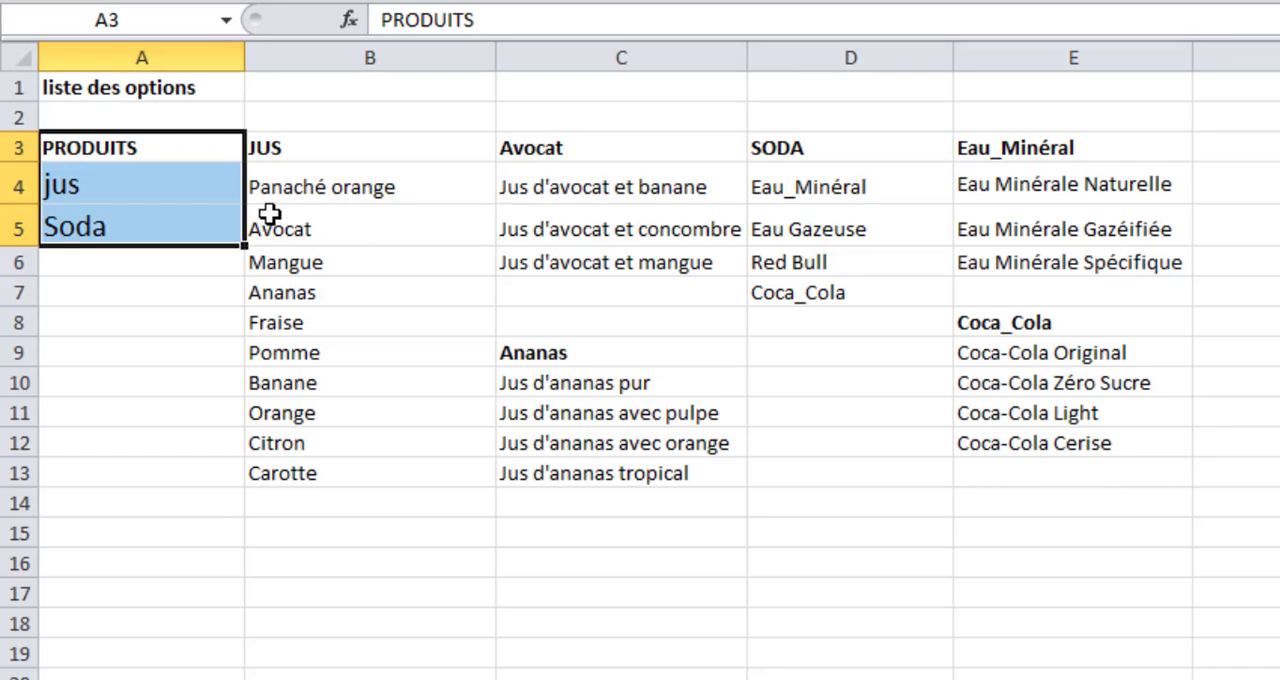
pyautogui.click(148, 190)
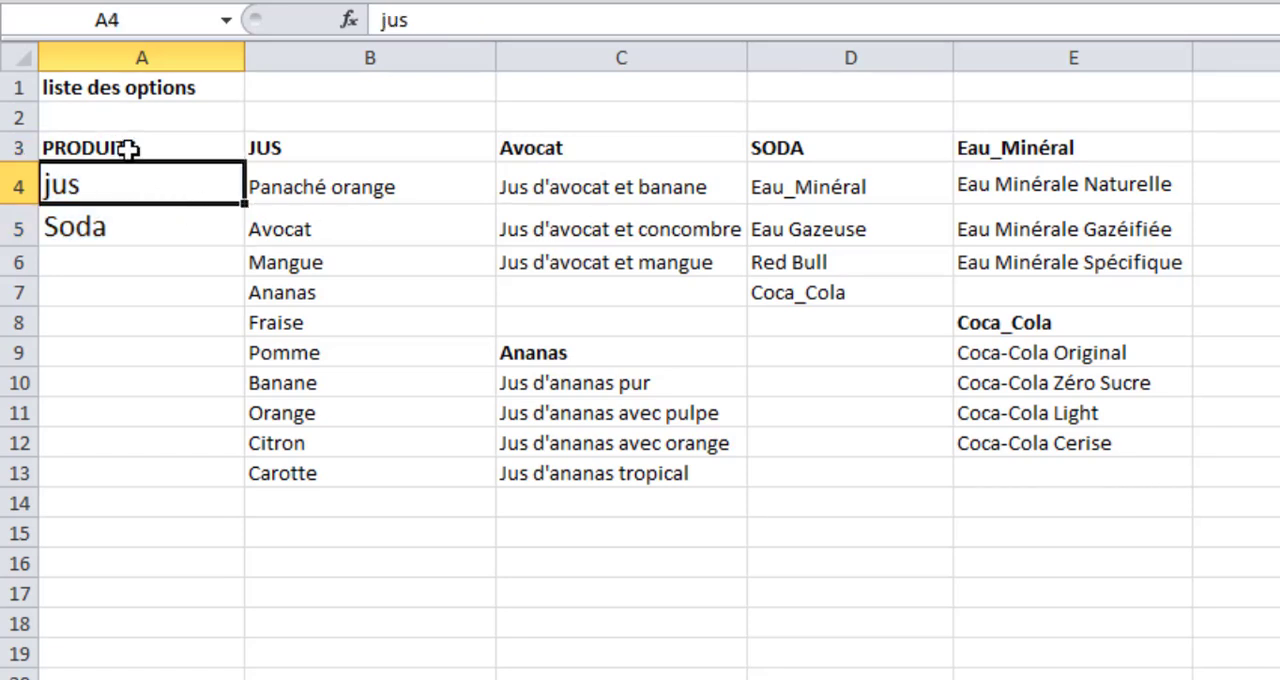
pyautogui.moveTo(128, 149); pyautogui.dragTo(134, 229)
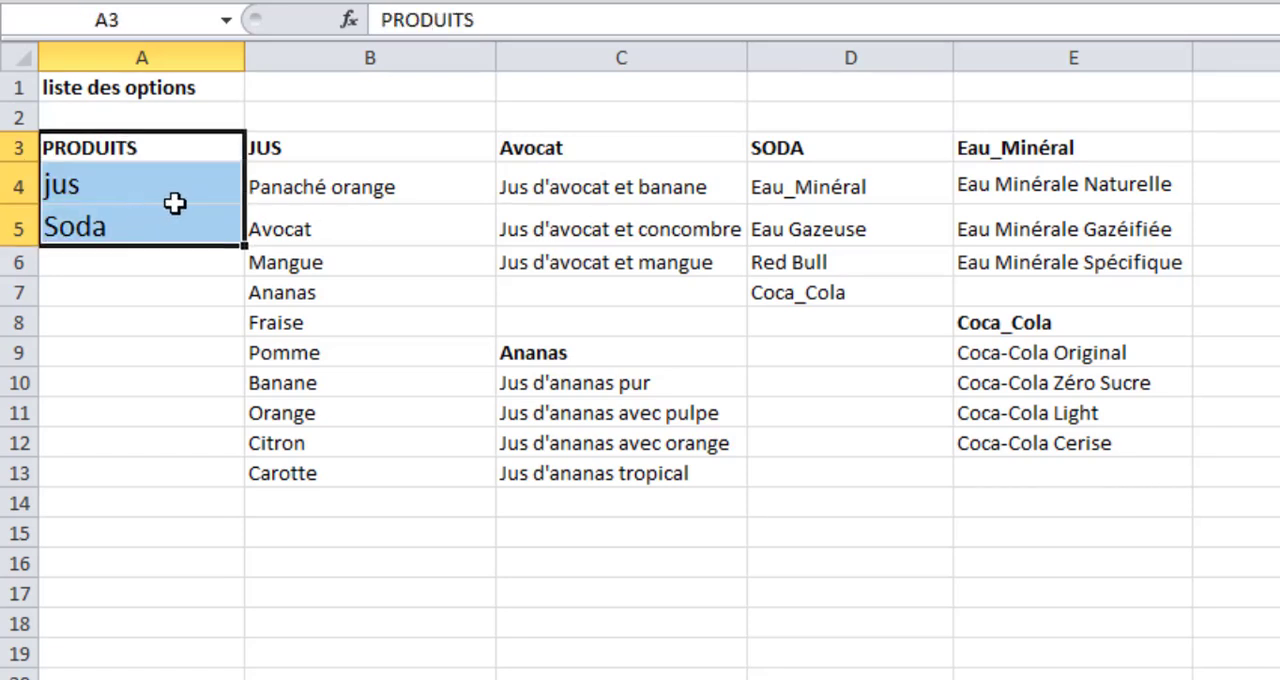
pyautogui.click(95, 194)
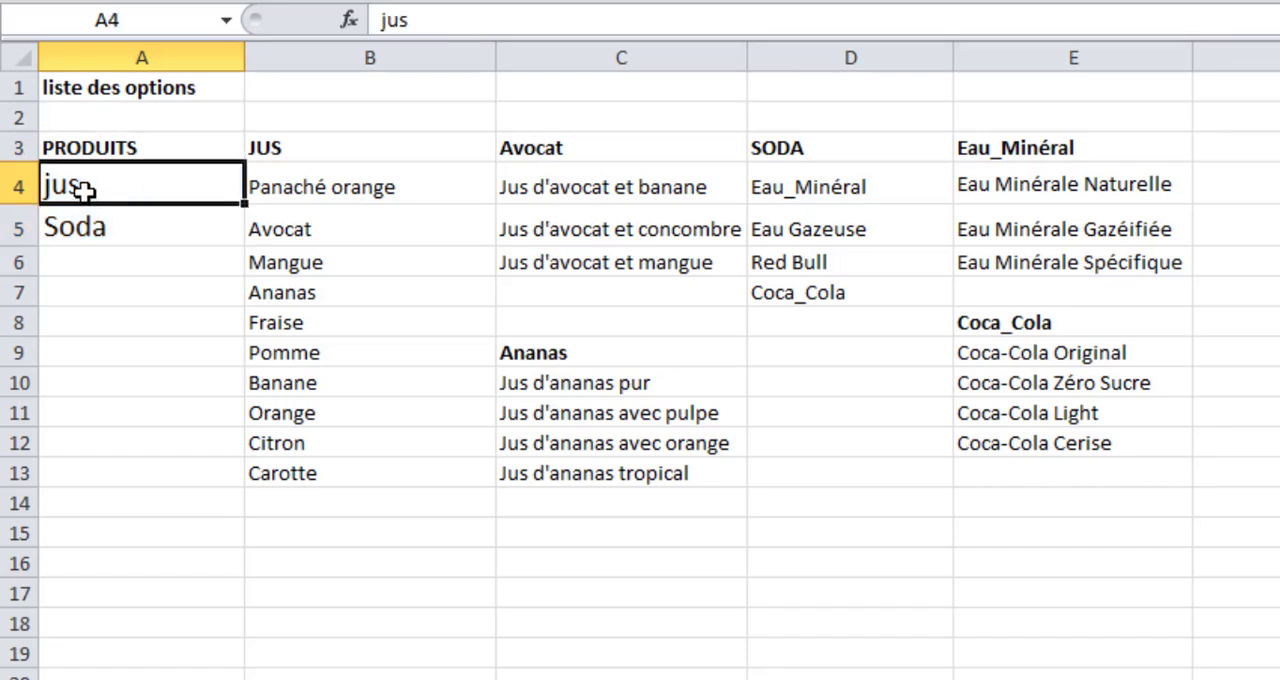
pyautogui.click(104, 225)
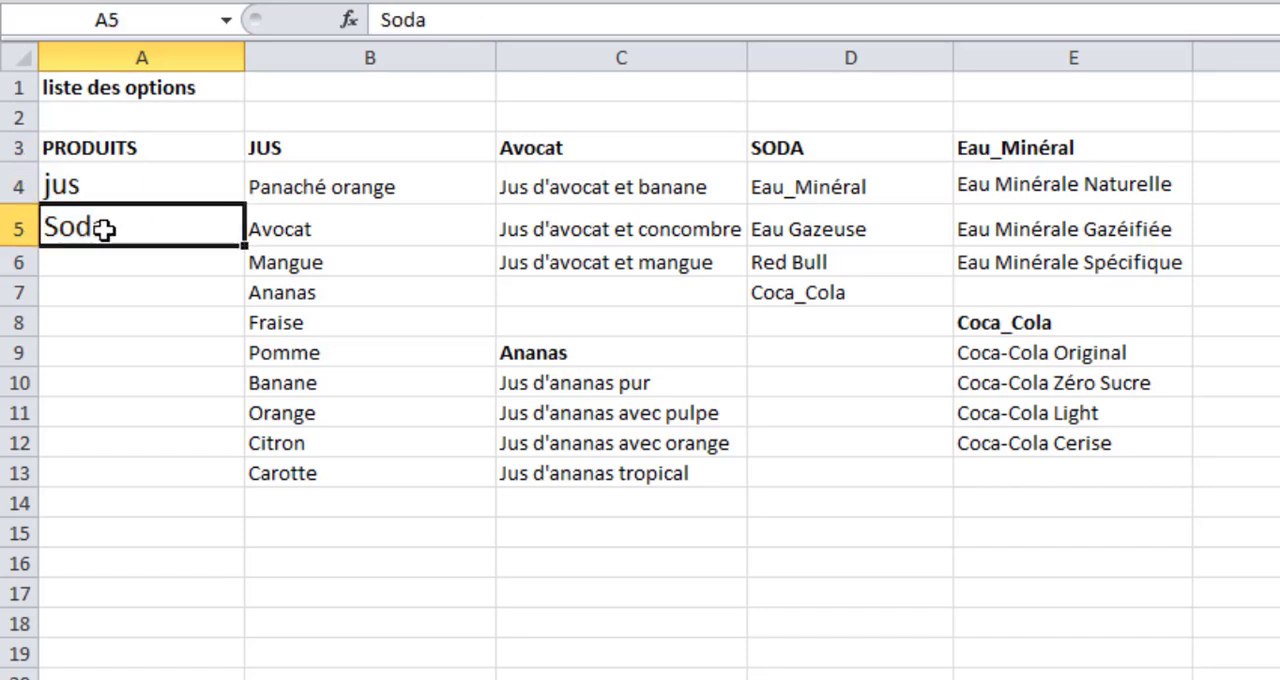
pyautogui.click(104, 195)
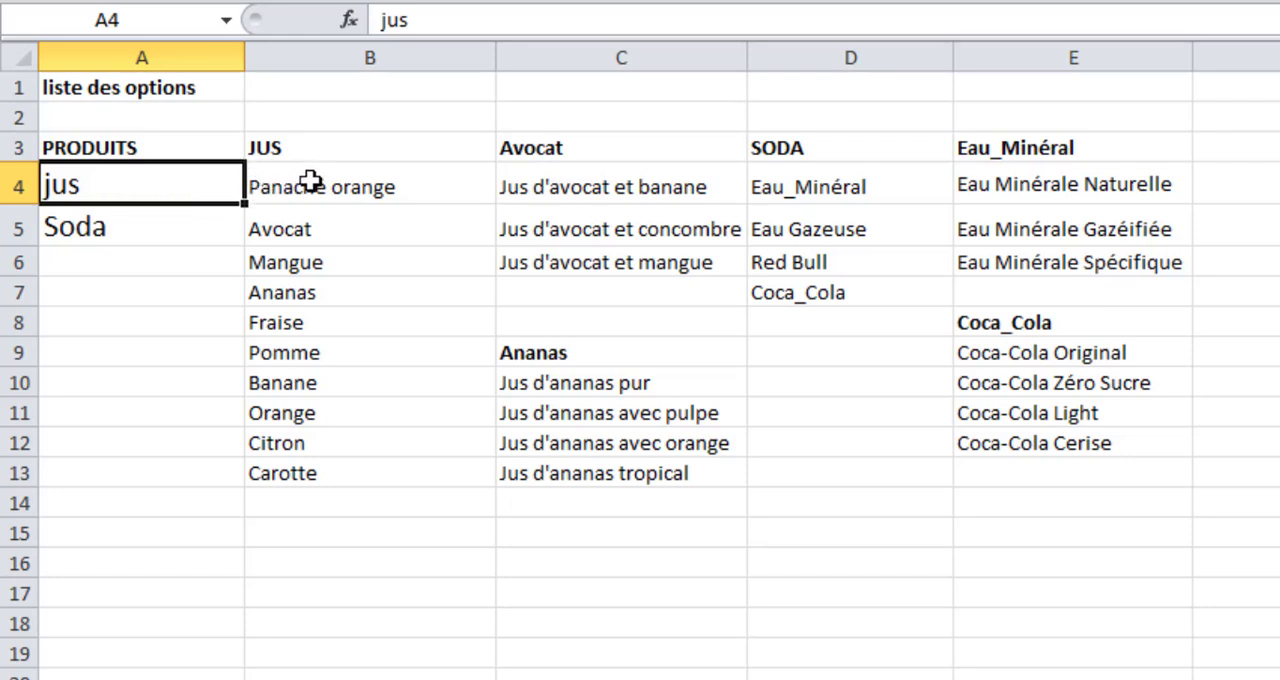
pyautogui.moveTo(311, 181); pyautogui.dragTo(318, 466)
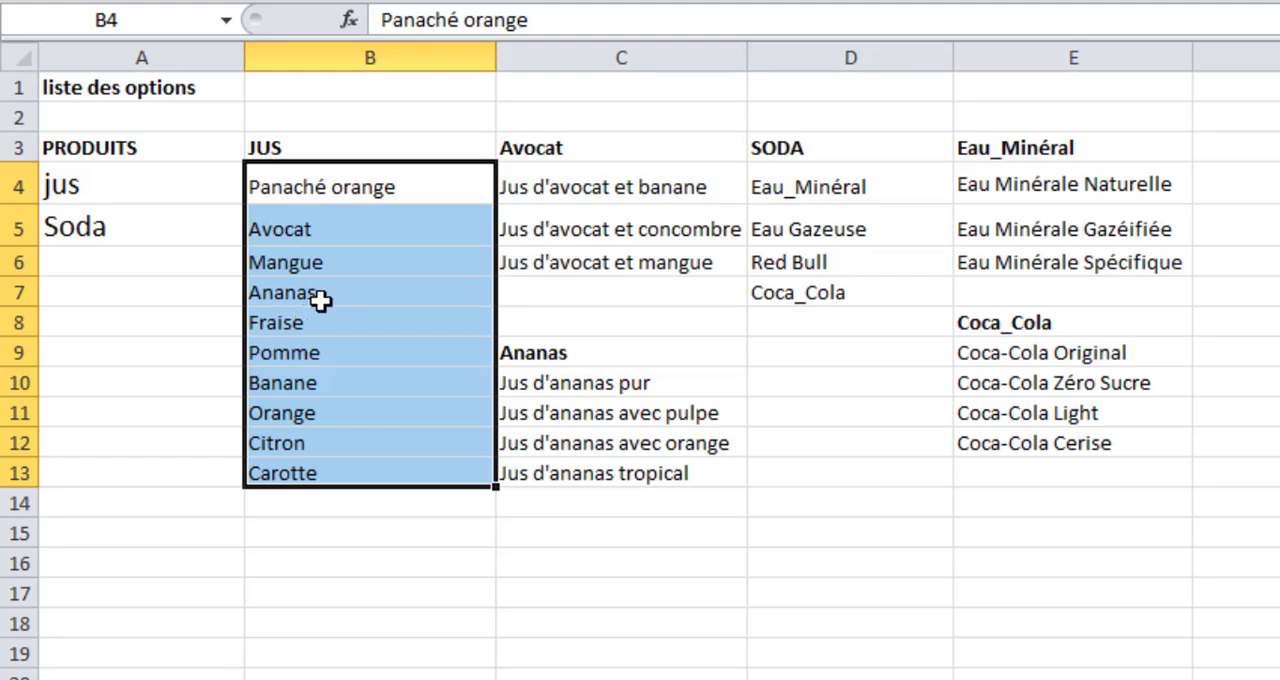
pyautogui.click(298, 211)
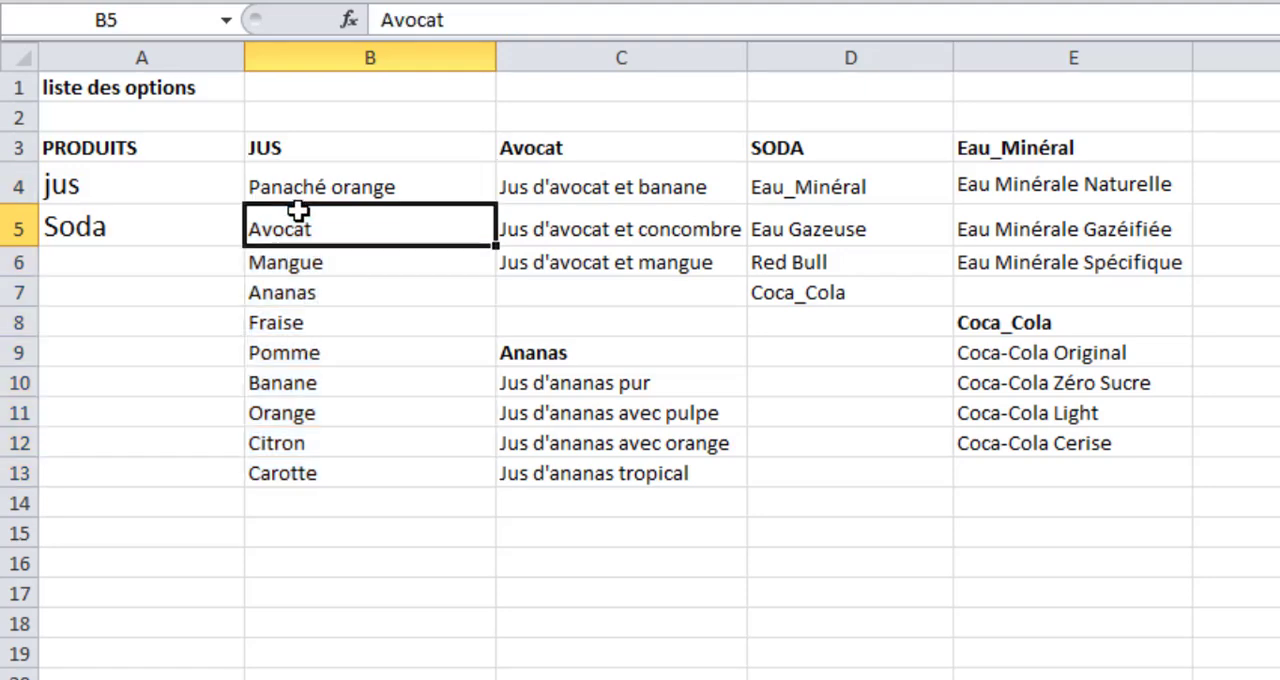
pyautogui.click(90, 231)
pyautogui.moveTo(784, 150); pyautogui.dragTo(788, 287)
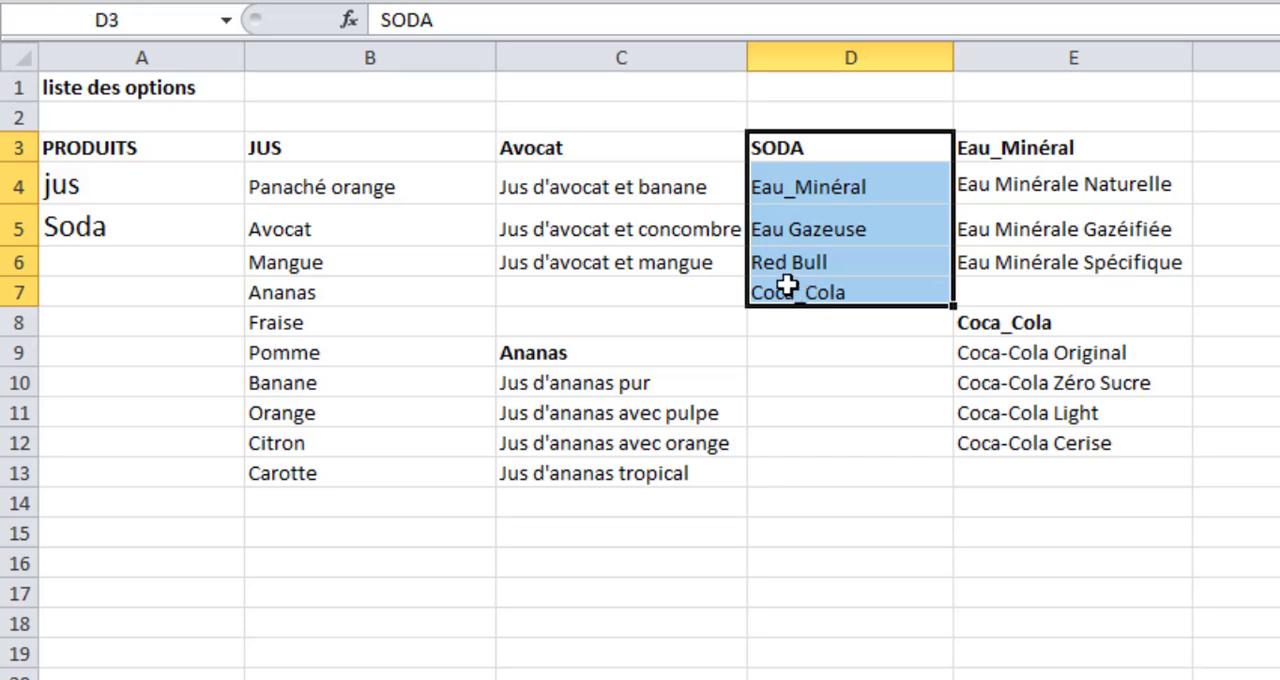
pyautogui.click(850, 230)
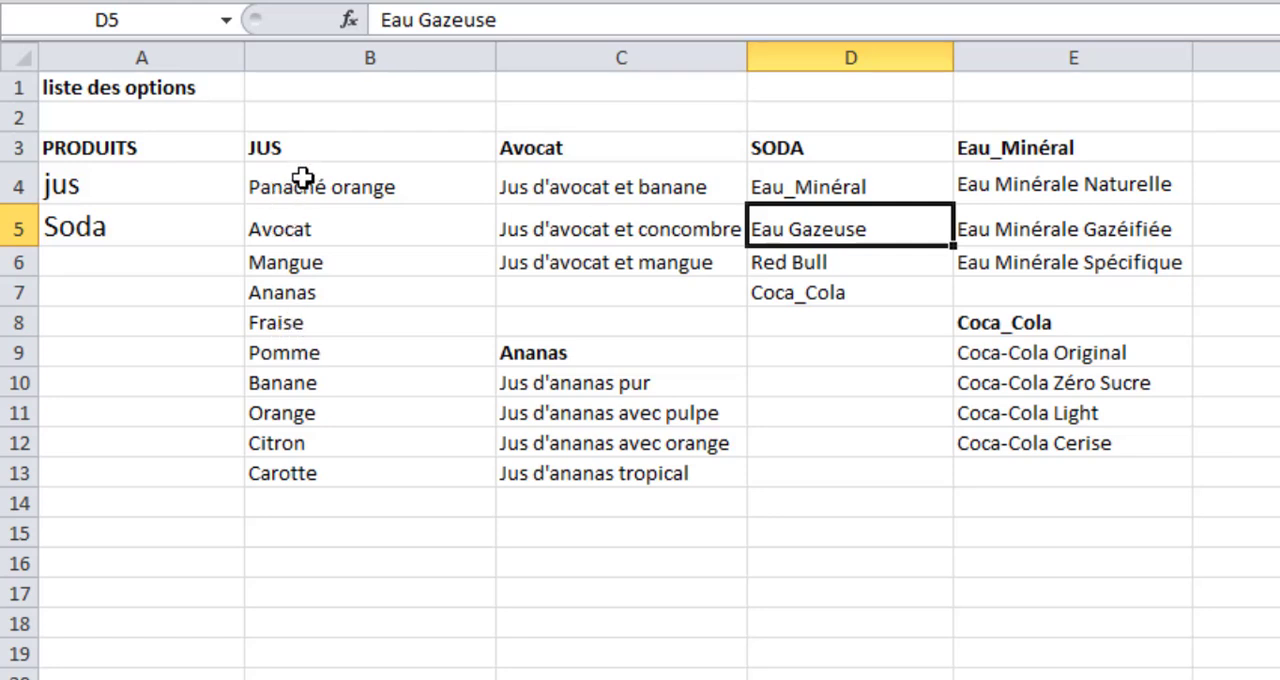
# Examine how the Avocat, Ananas, Eau_Minéral and Coca_Cola detail lists correspond to the entries in the JUS and SODA lists.
pyautogui.click(305, 233)
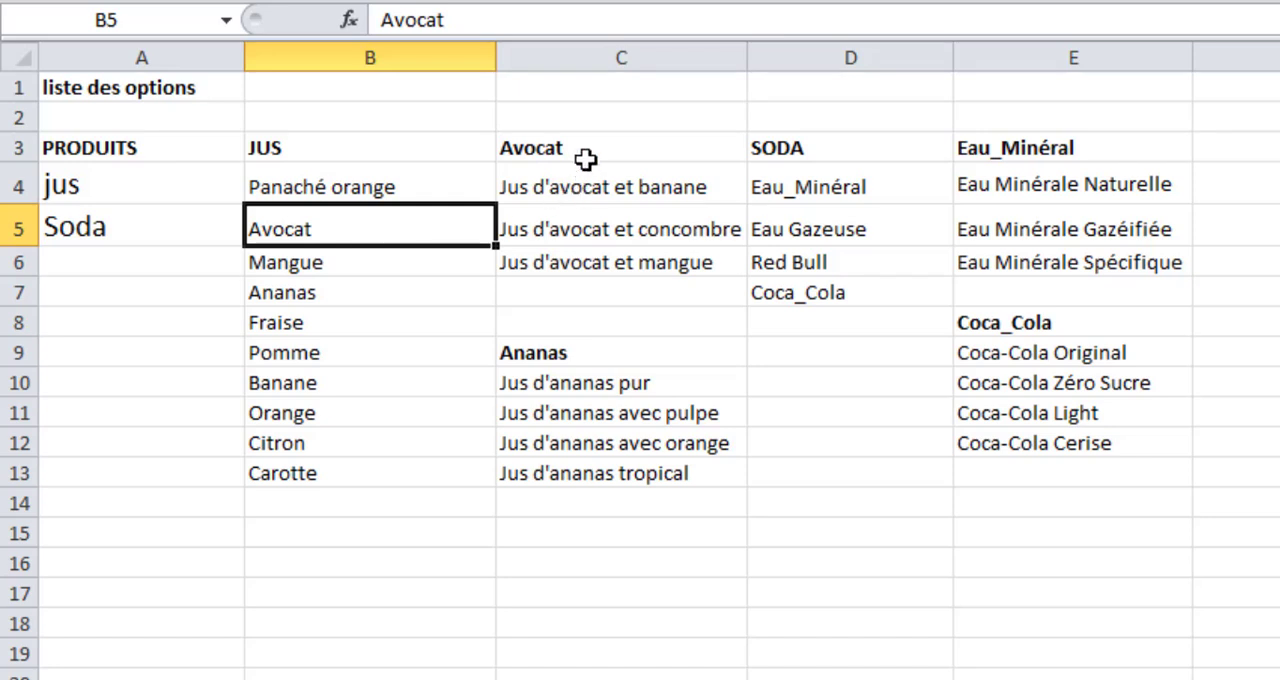
pyautogui.moveTo(585, 158); pyautogui.dragTo(575, 256)
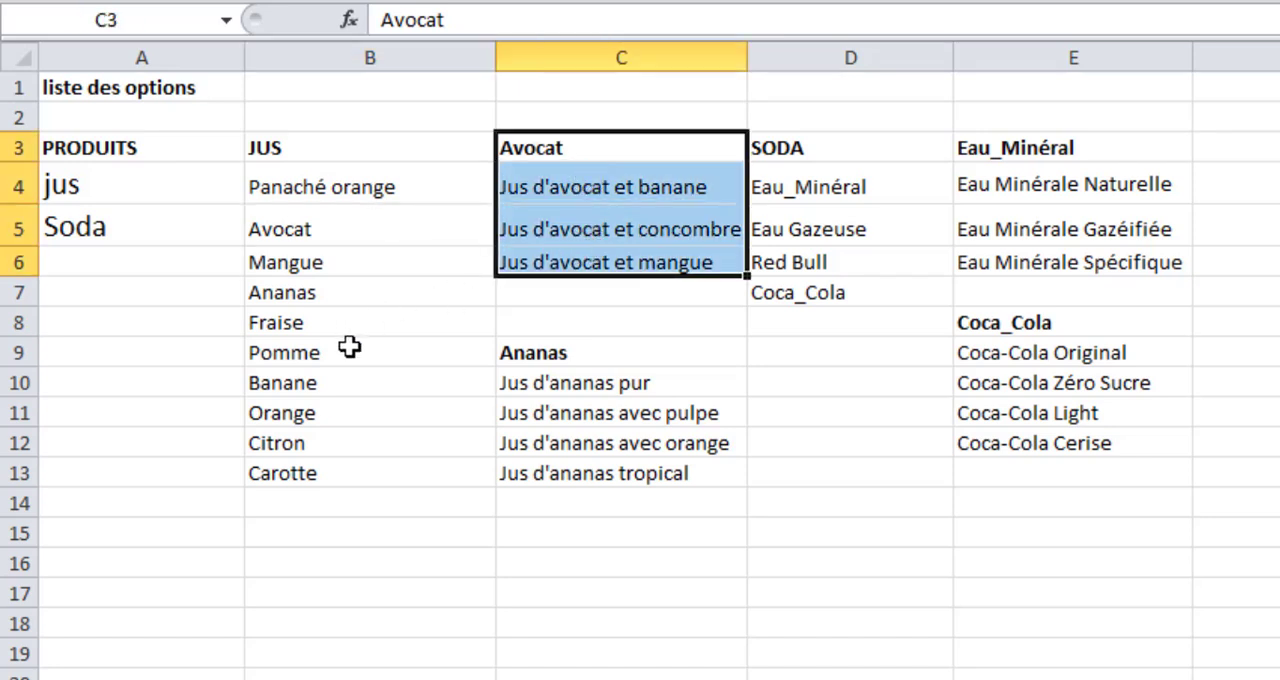
pyautogui.click(287, 300)
pyautogui.moveTo(558, 357); pyautogui.dragTo(568, 468)
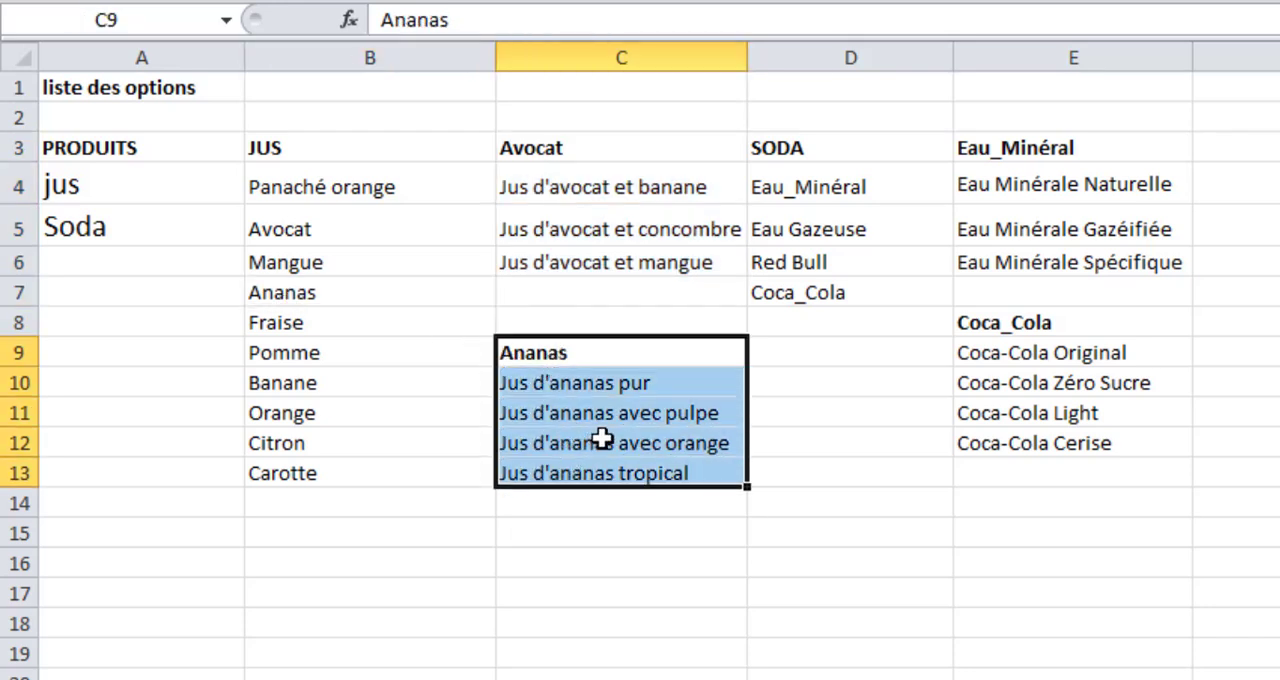
pyautogui.click(782, 212)
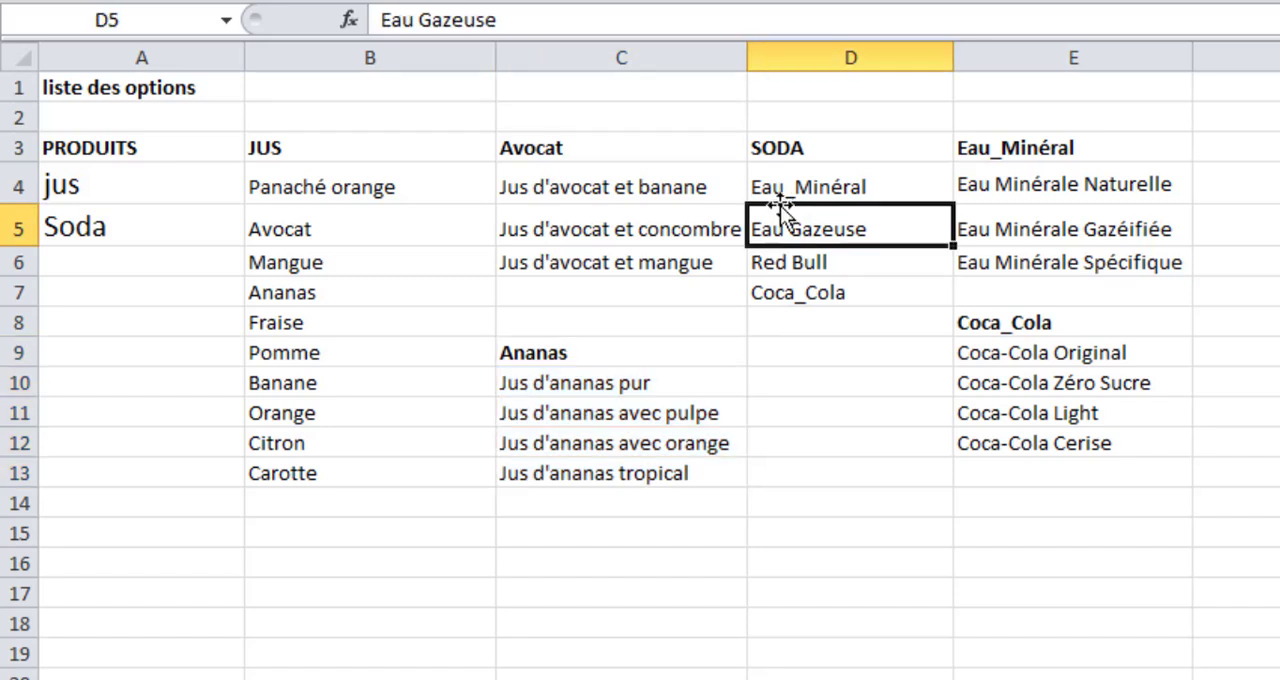
pyautogui.click(832, 192)
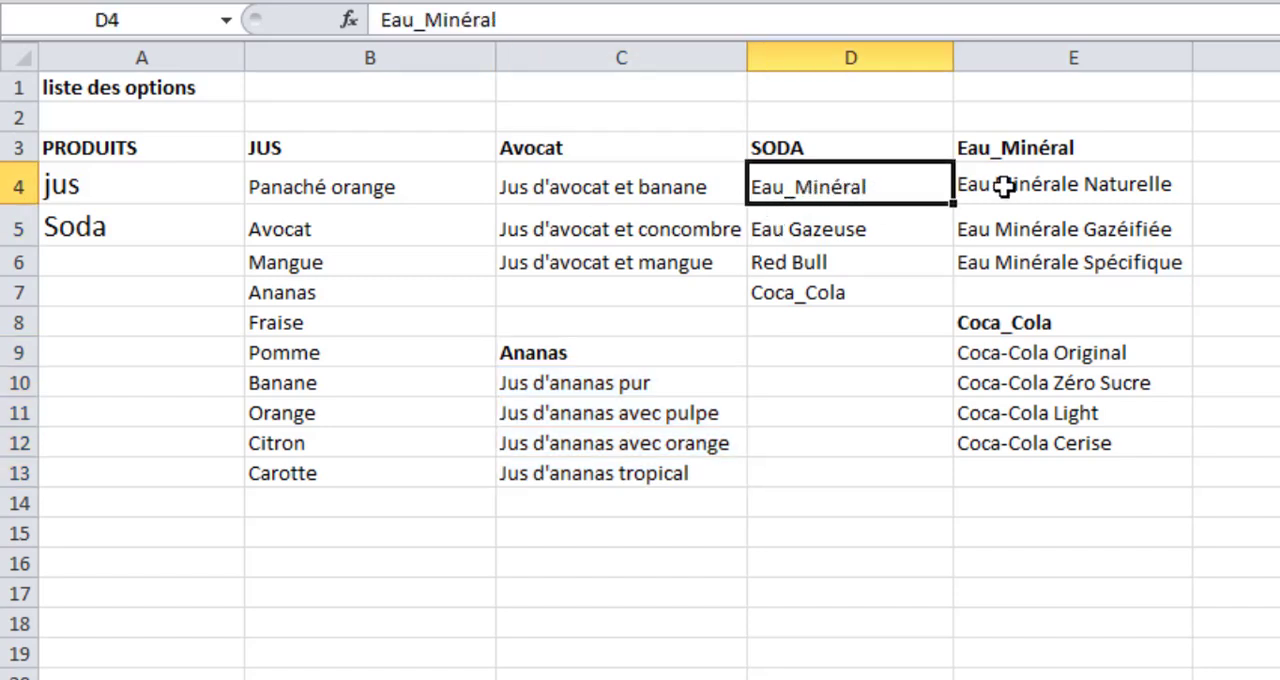
pyautogui.moveTo(1045, 148); pyautogui.dragTo(1045, 252)
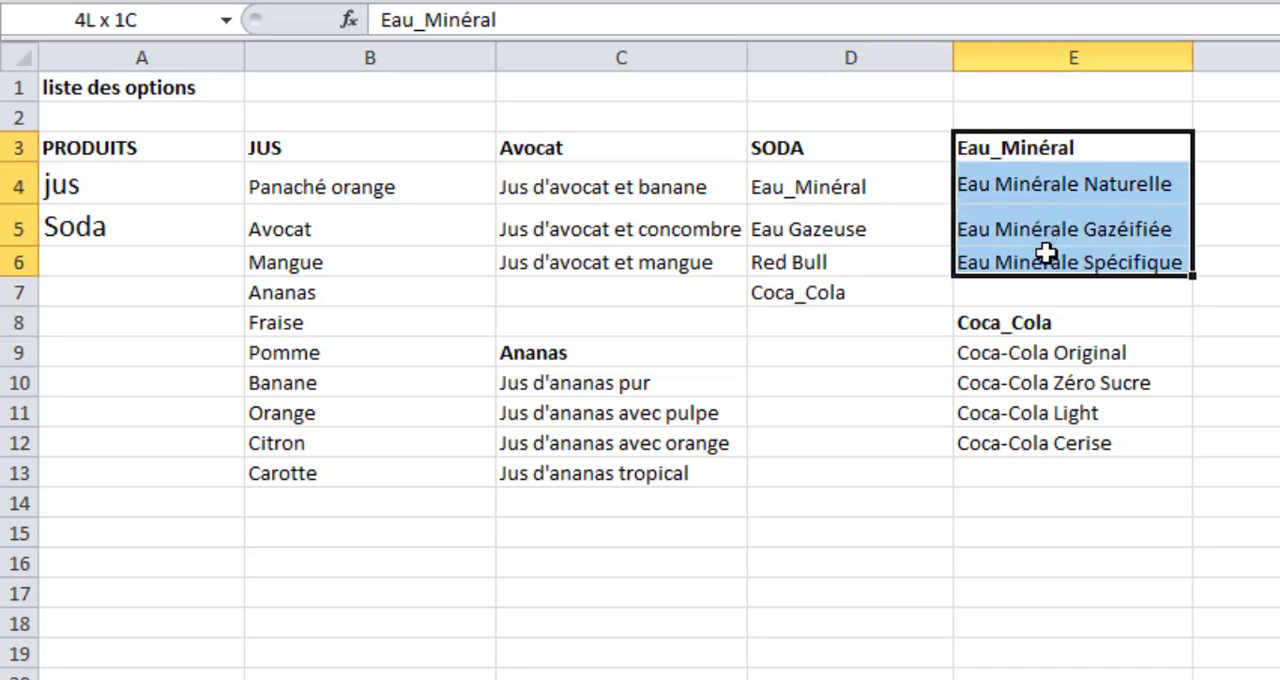
pyautogui.click(818, 303)
pyautogui.moveTo(1010, 330); pyautogui.dragTo(1017, 445)
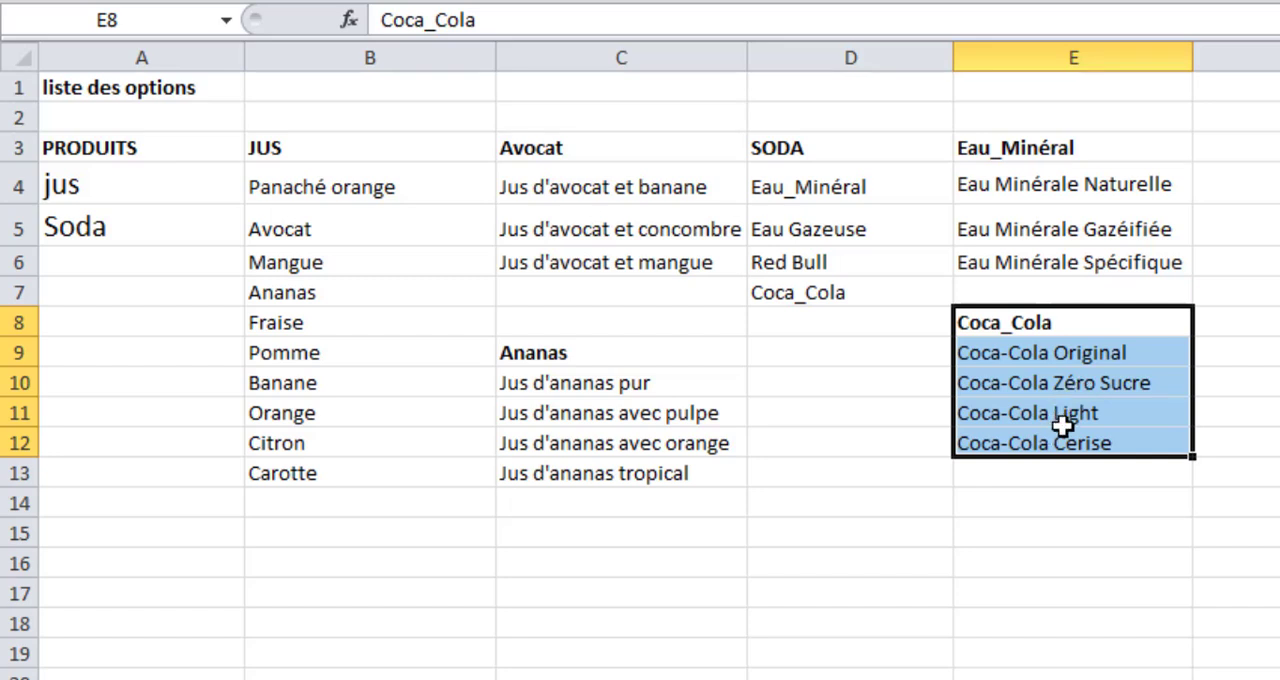
pyautogui.click(1040, 510)
pyautogui.moveTo(1056, 503); pyautogui.dragTo(1060, 634)
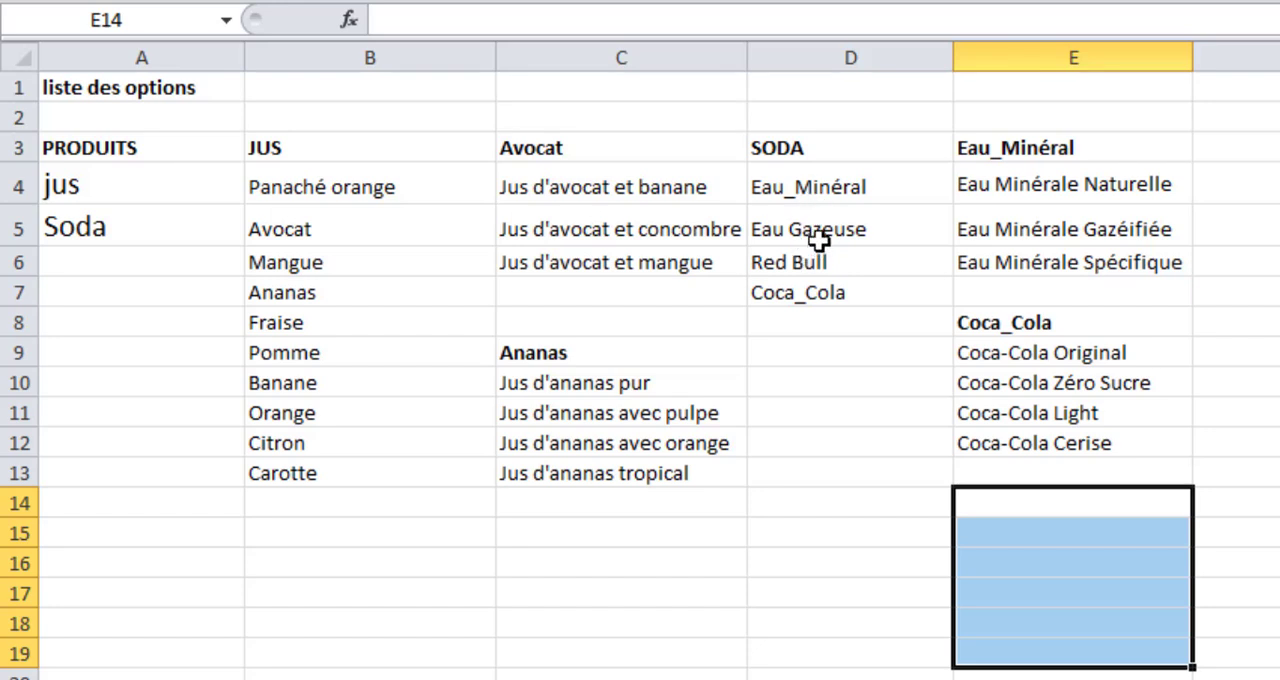
pyautogui.click(661, 542)
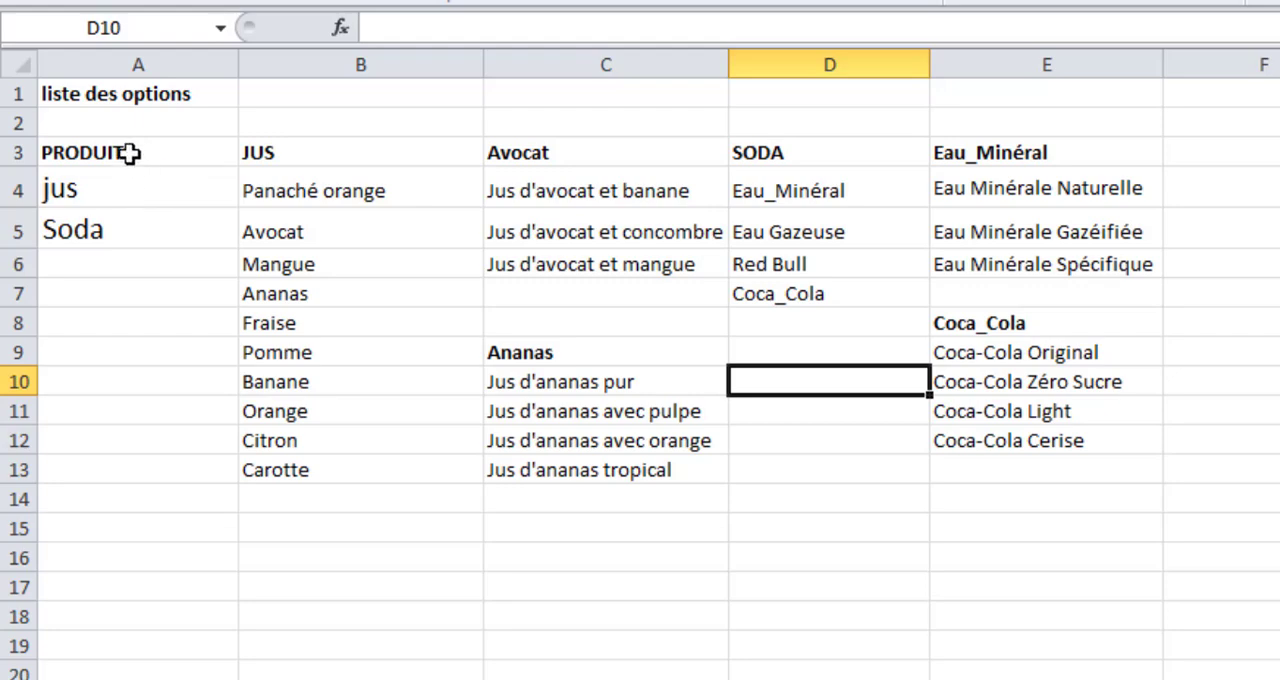
# Create a named range from A3:A5 using its top row PRODUITS as the name, and check it in the Name Manager.
pyautogui.moveTo(130, 152); pyautogui.dragTo(132, 231)
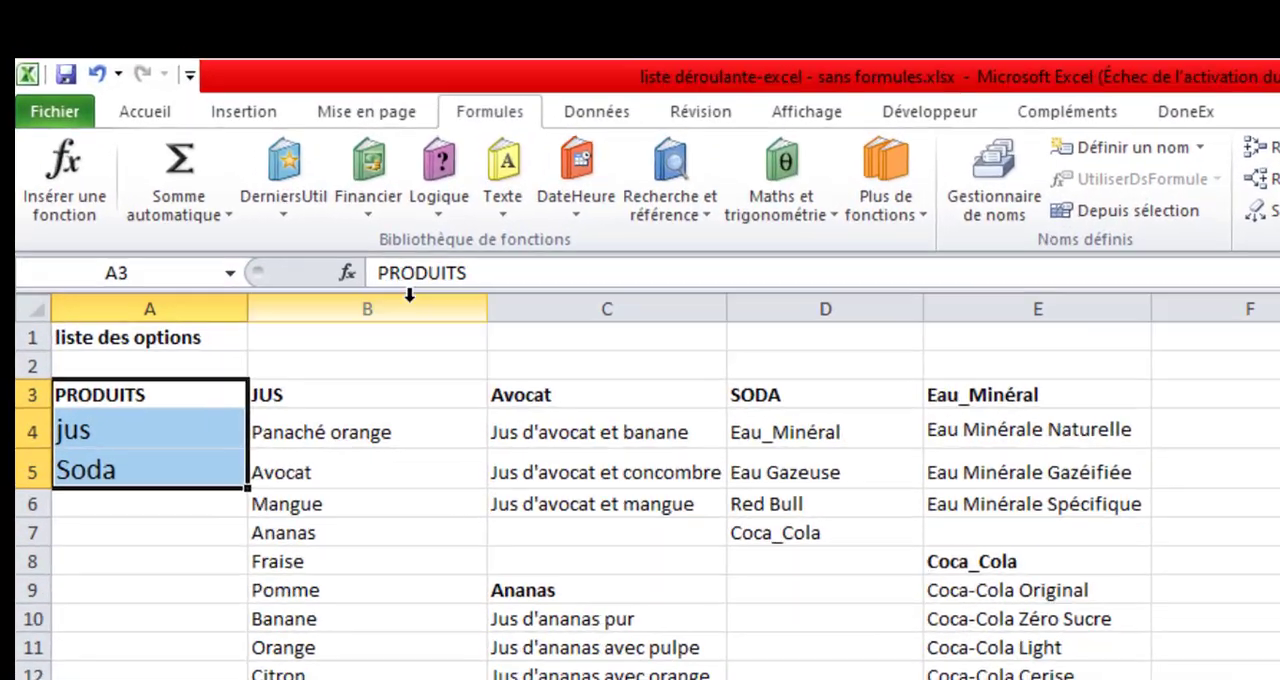
pyautogui.click(355, 83)
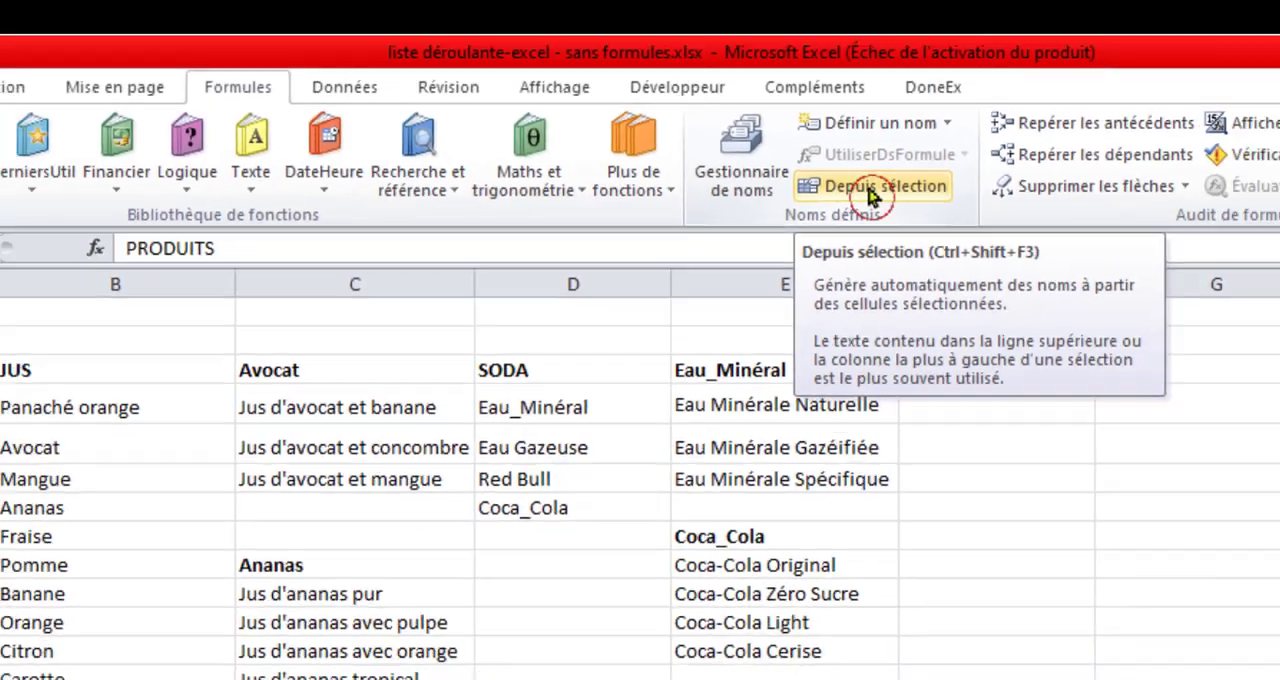
pyautogui.click(870, 190)
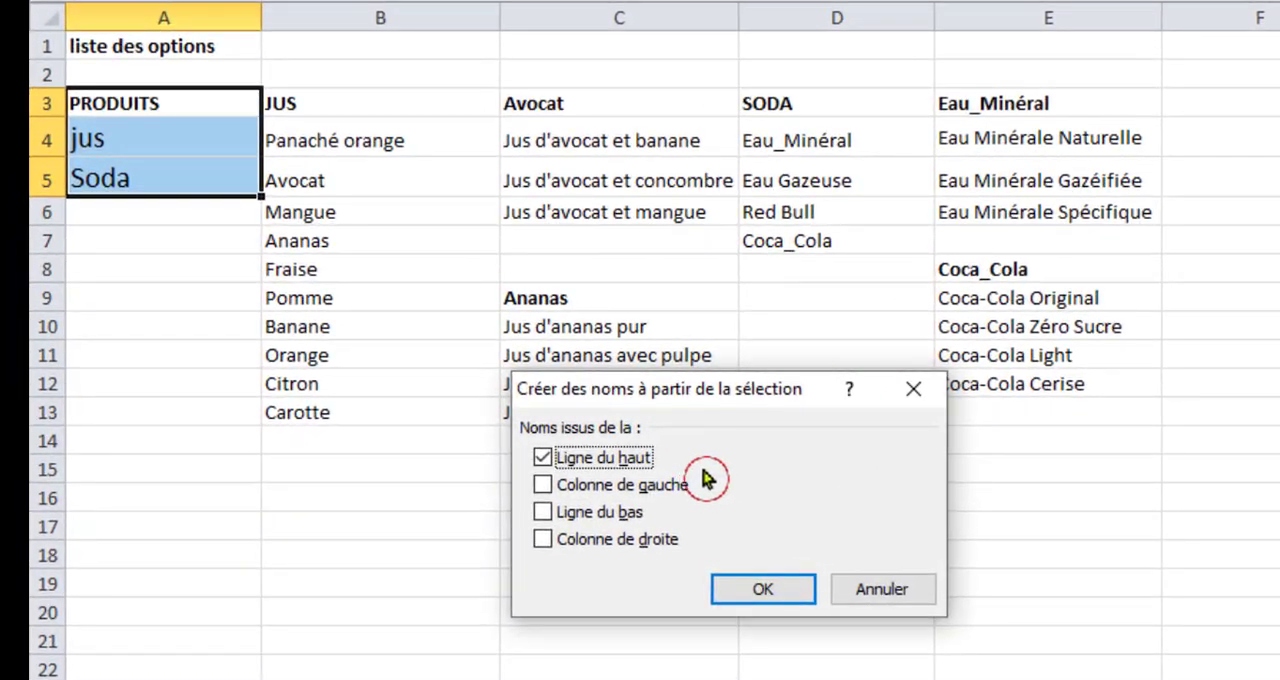
pyautogui.moveTo(705, 388); pyautogui.dragTo(625, 392)
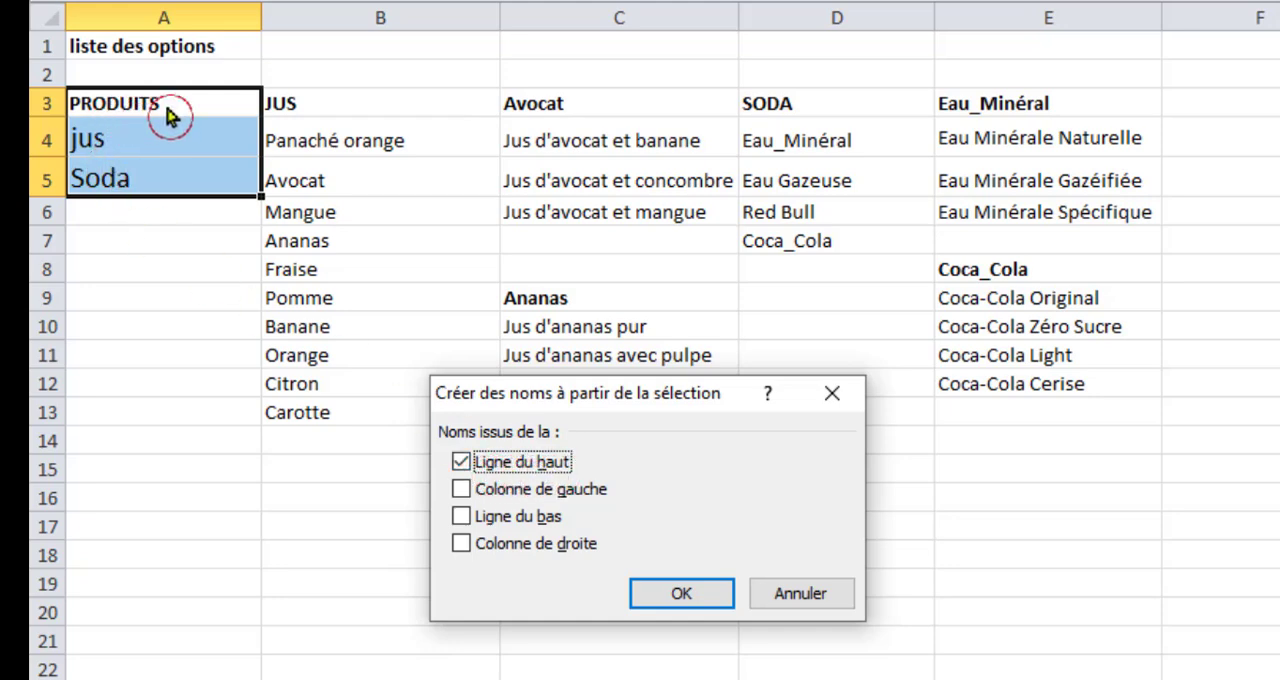
pyautogui.click(668, 598)
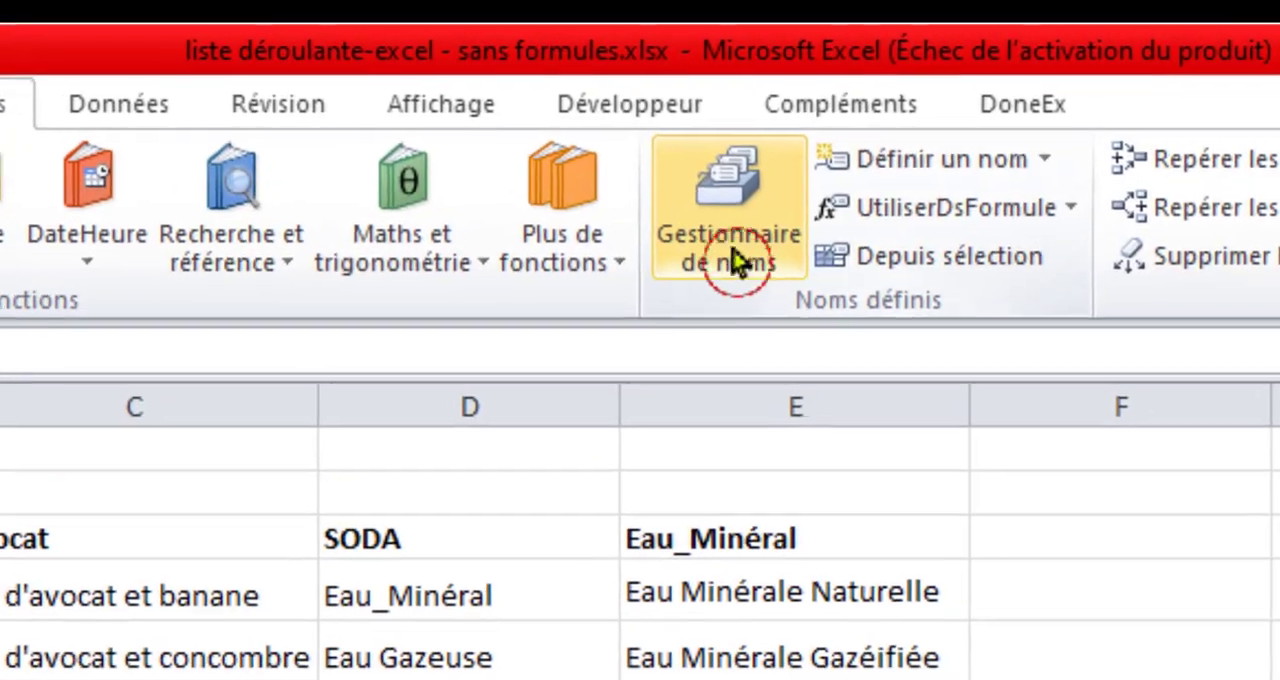
pyautogui.click(735, 262)
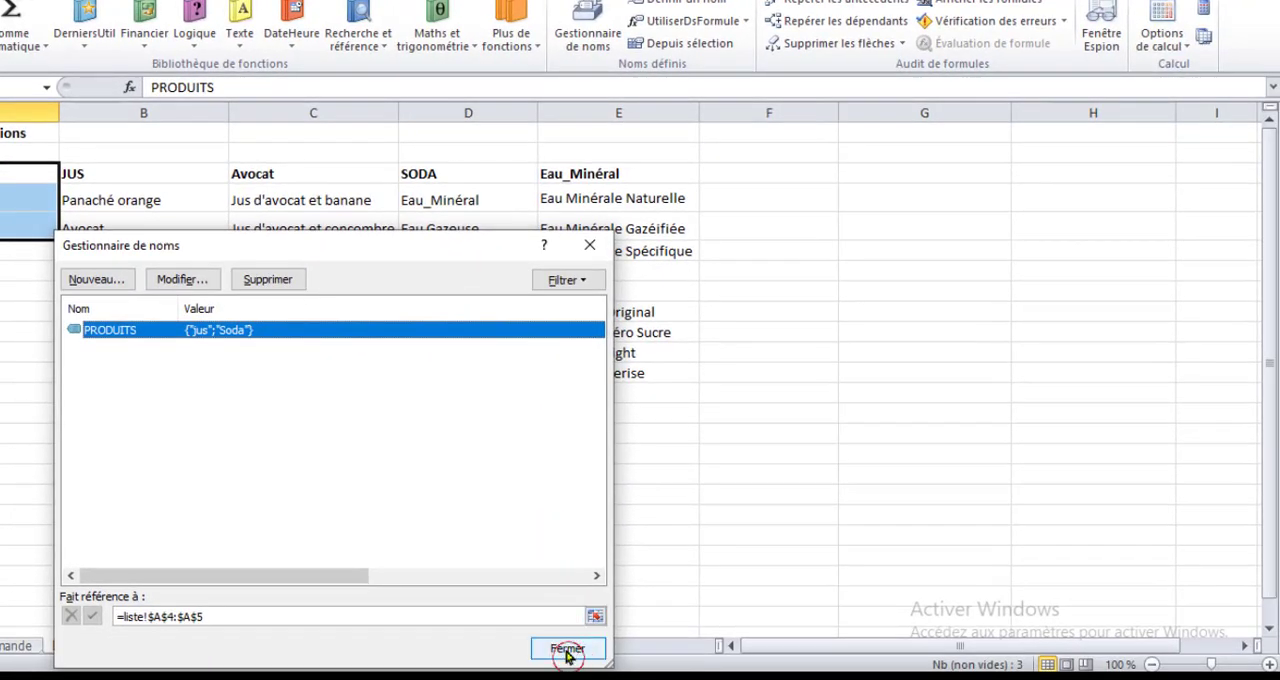
pyautogui.click(567, 650)
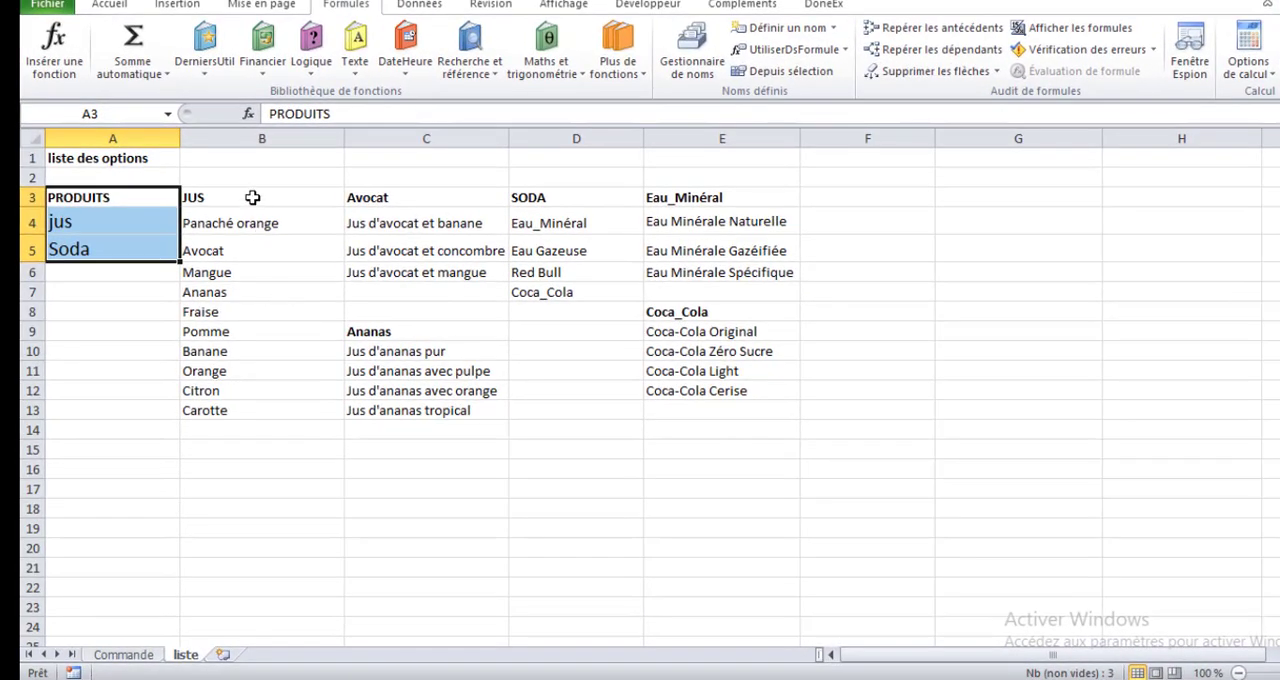
# Create a named range from B3:B13 using its top row JUS as the name, and check it in the Name Manager.
pyautogui.moveTo(252, 197); pyautogui.dragTo(265, 410)
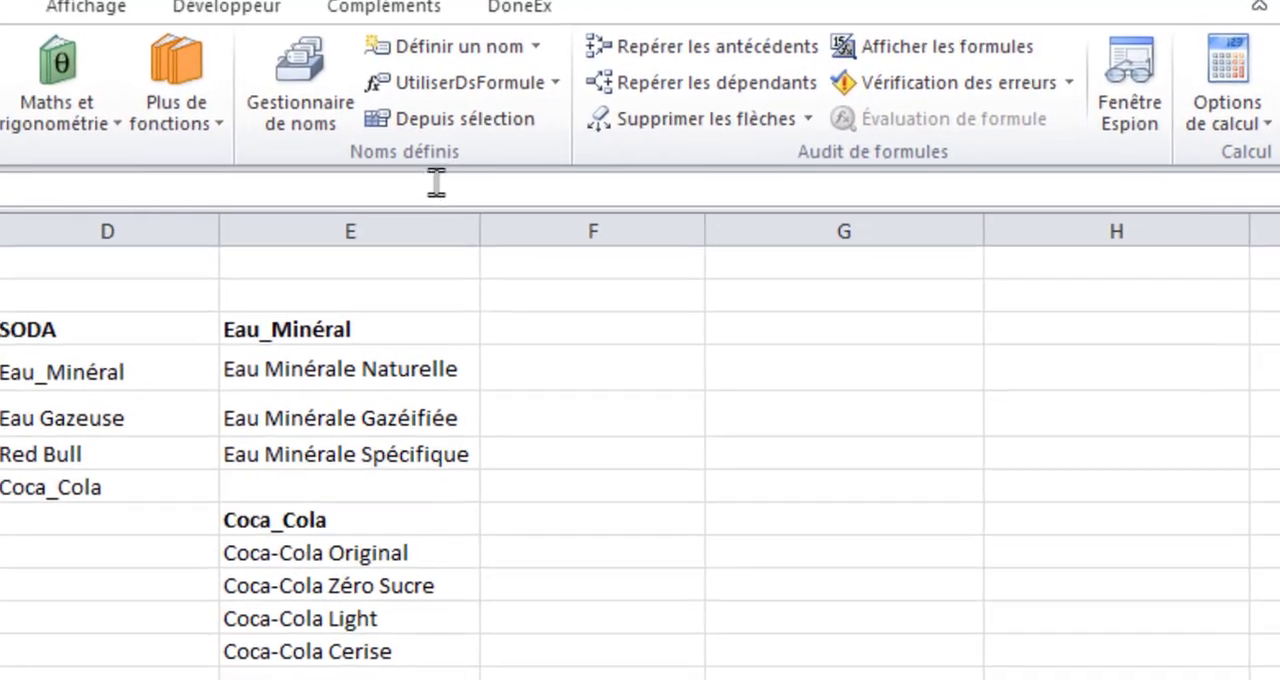
pyautogui.click(799, 78)
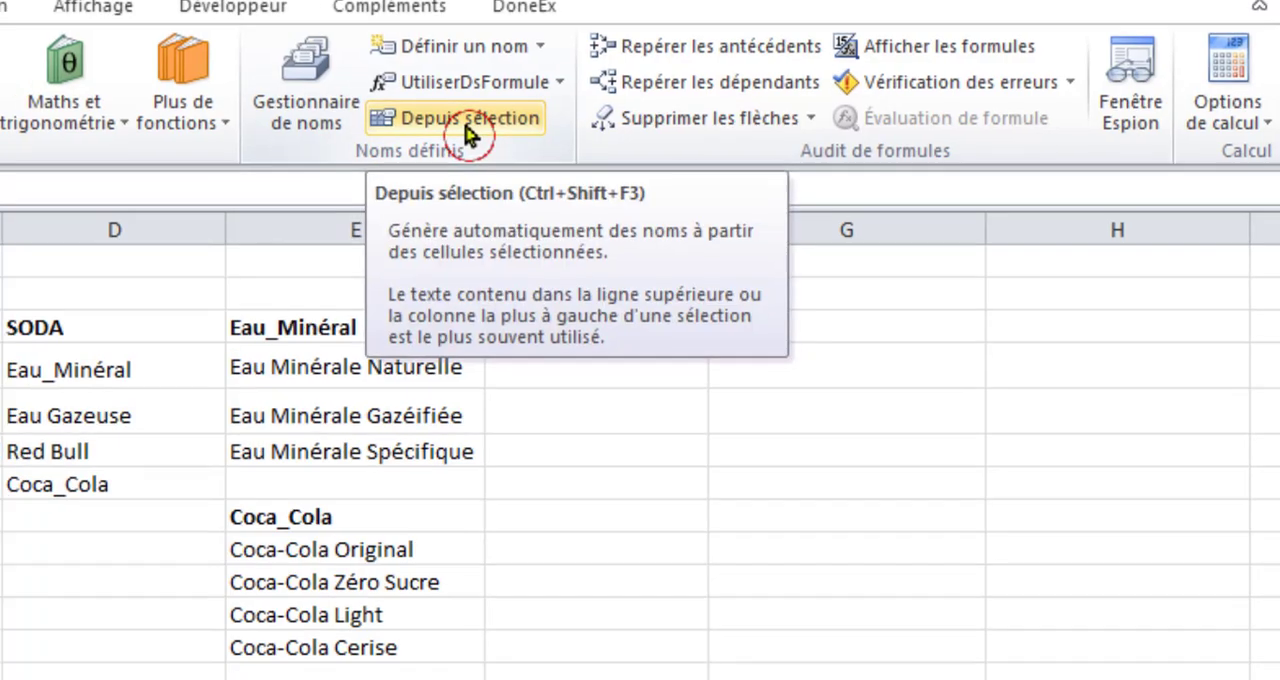
pyautogui.click(468, 130)
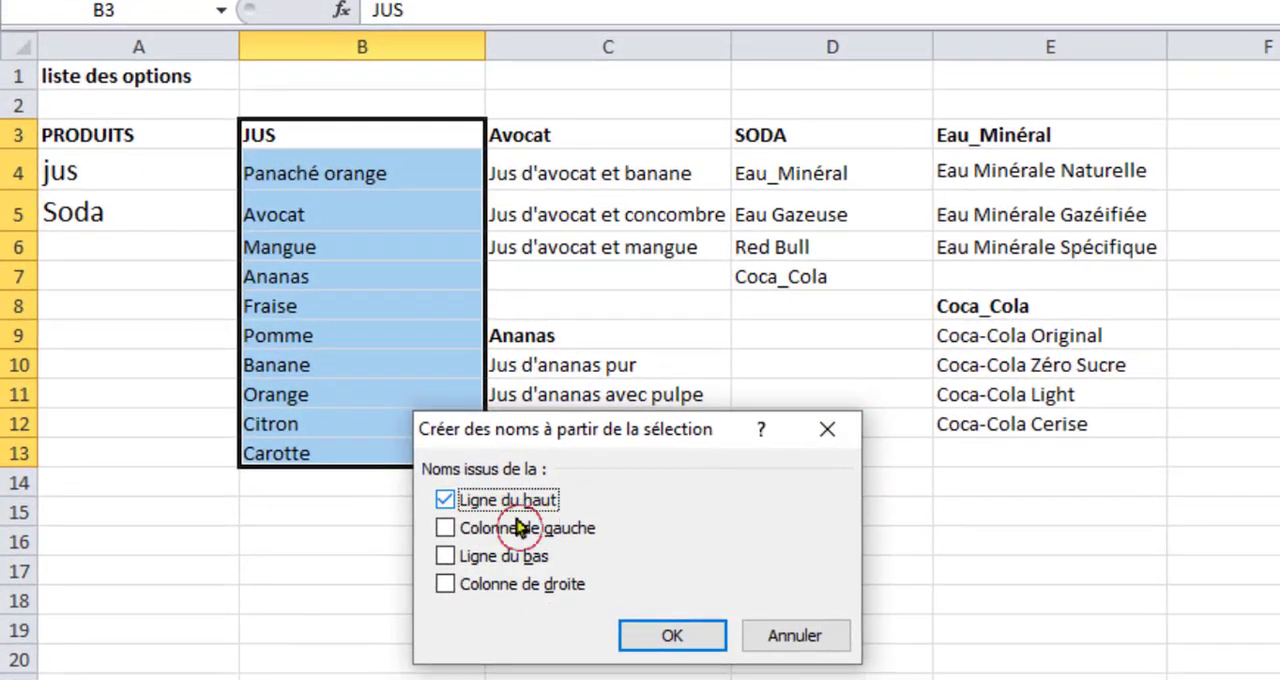
pyautogui.click(668, 638)
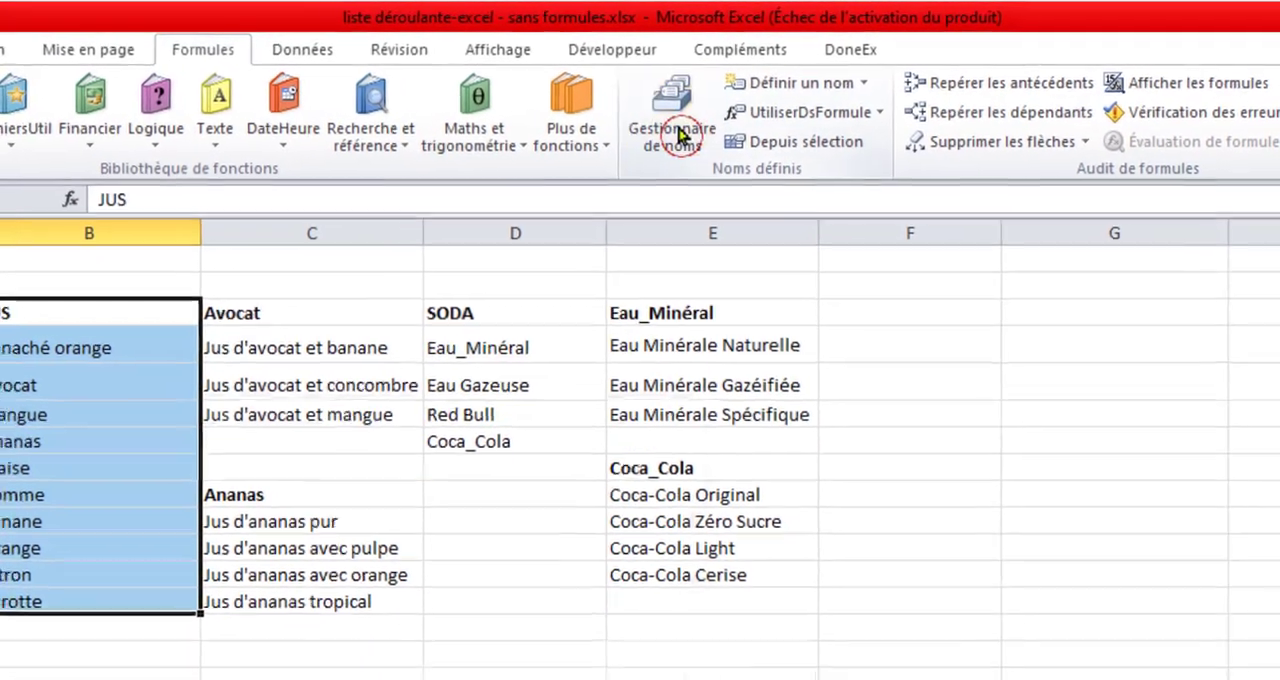
pyautogui.click(772, 110)
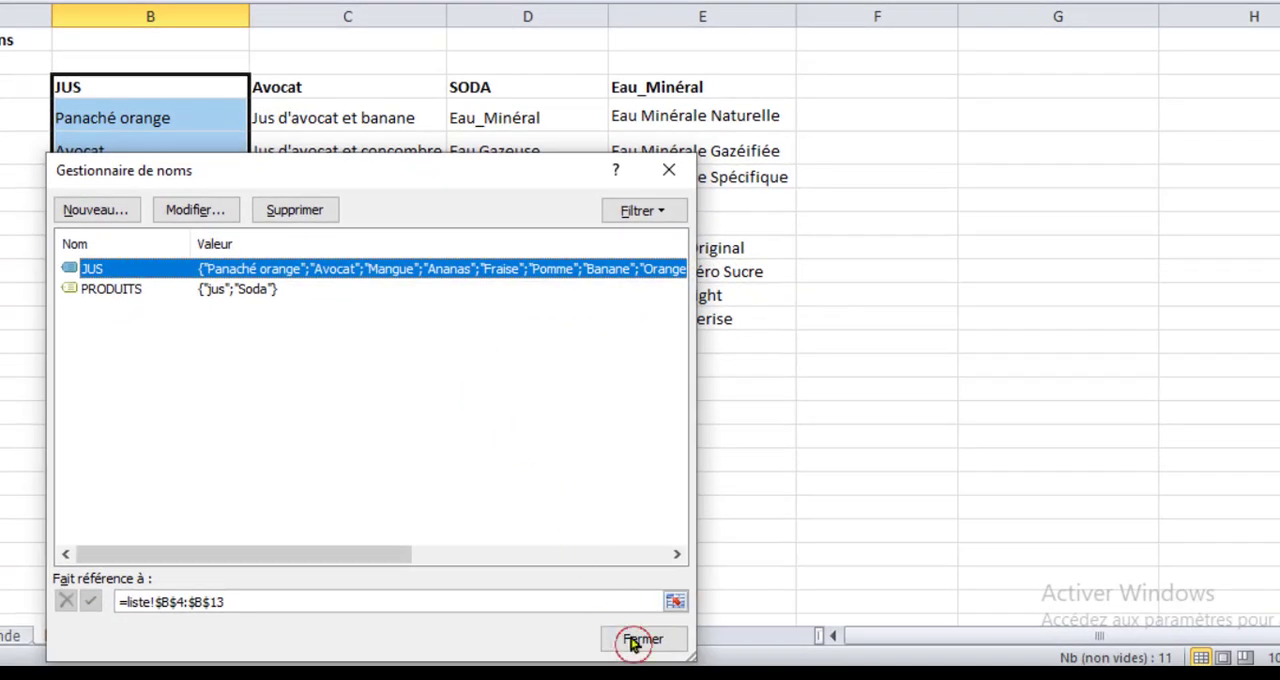
pyautogui.click(632, 641)
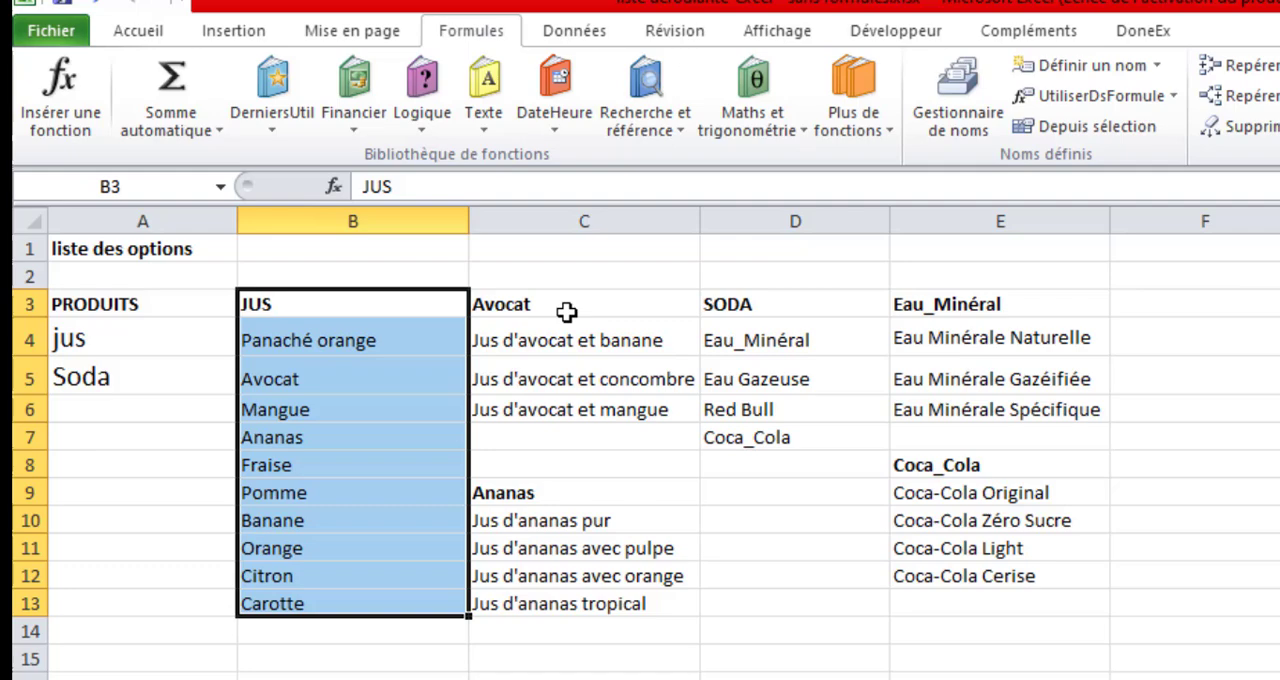
# Create named ranges from C3:C6 and C9:C13, using their top rows Avocat and Ananas as the names.
pyautogui.moveTo(326, 87); pyautogui.dragTo(336, 161)
pyautogui.moveTo(600, 425); pyautogui.dragTo(600, 440)
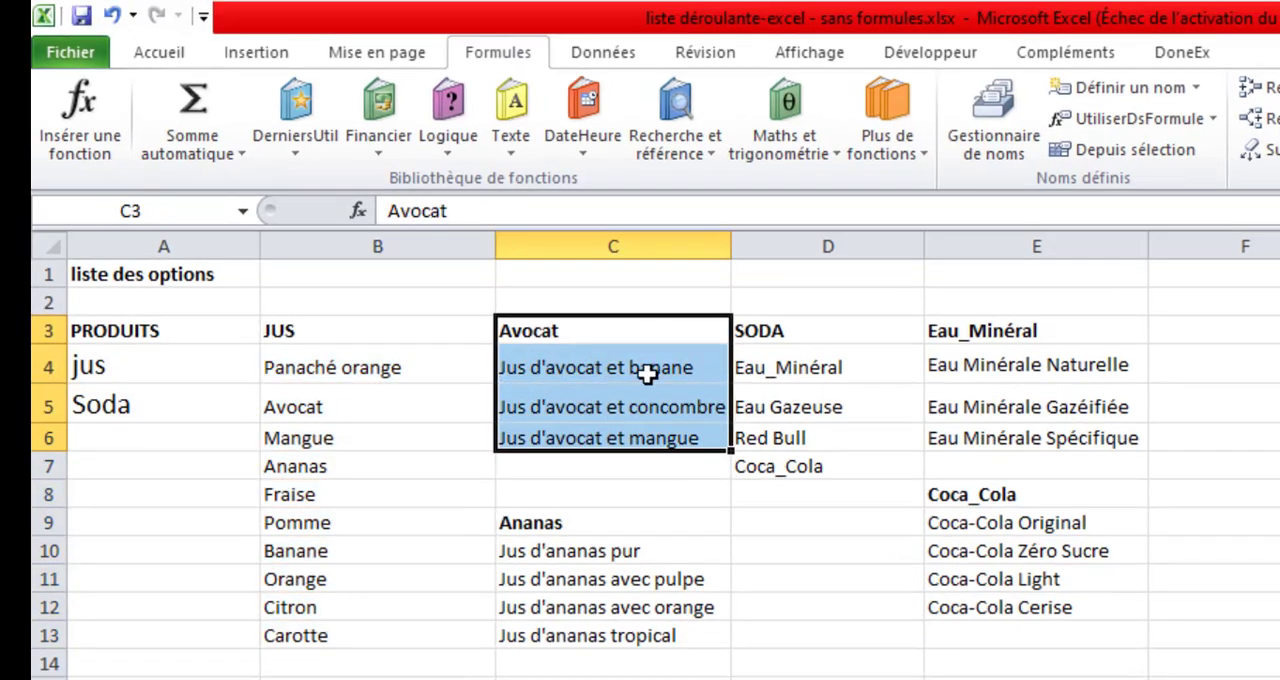
pyautogui.click(1115, 158)
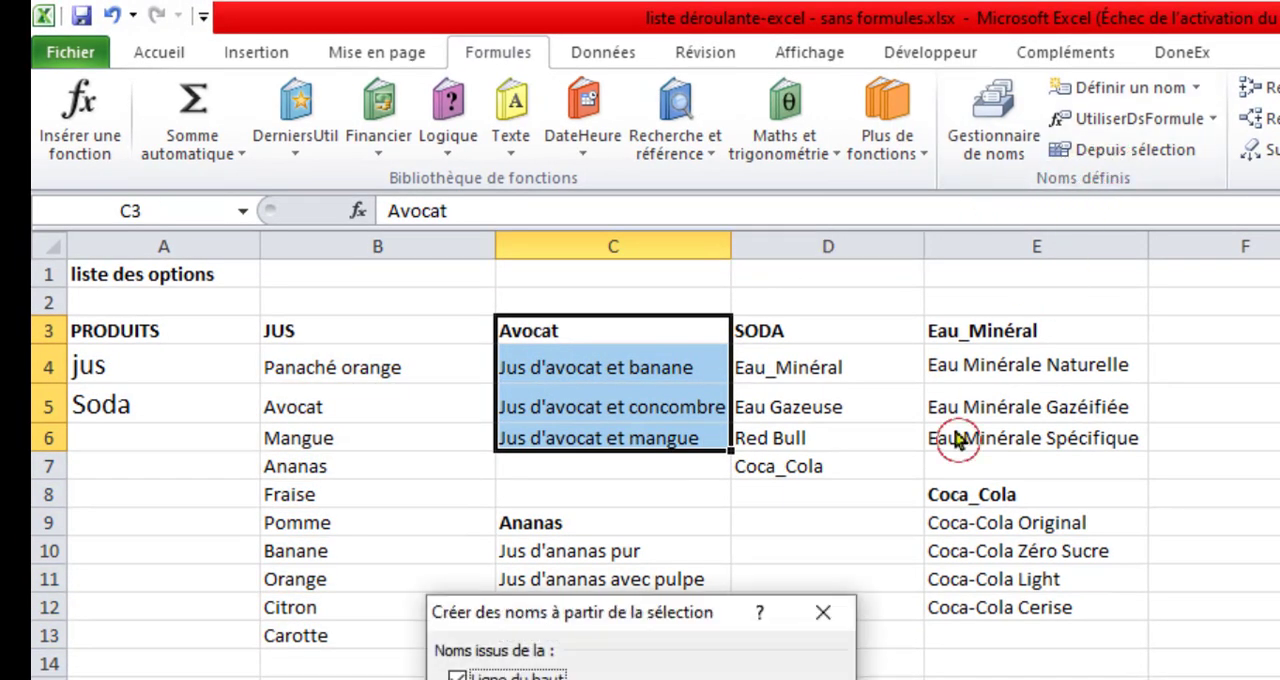
pyautogui.click(645, 679)
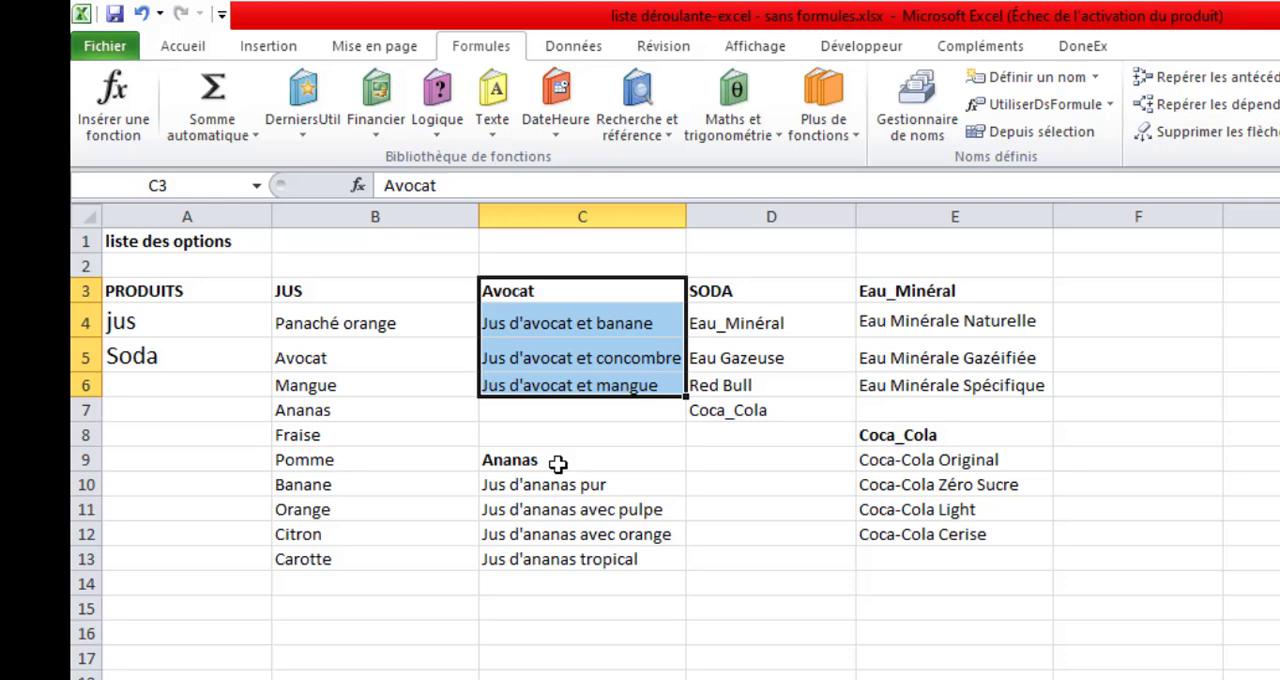
pyautogui.moveTo(557, 463); pyautogui.dragTo(568, 549)
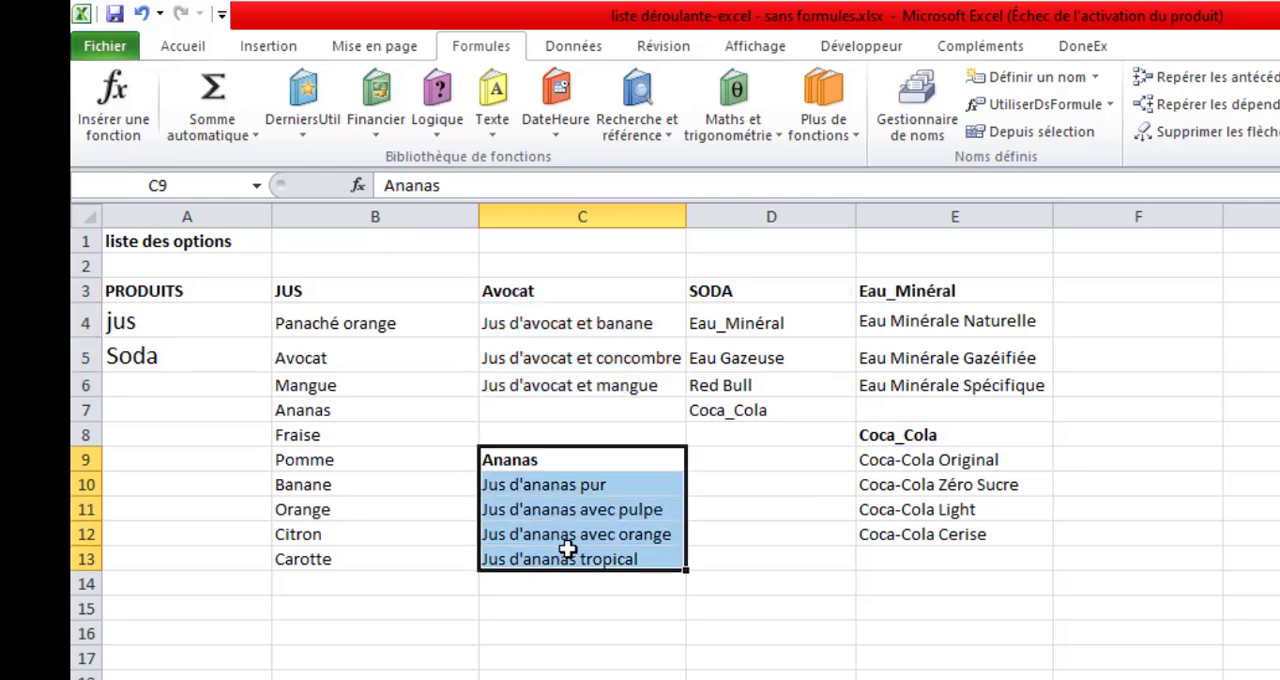
pyautogui.click(1010, 132)
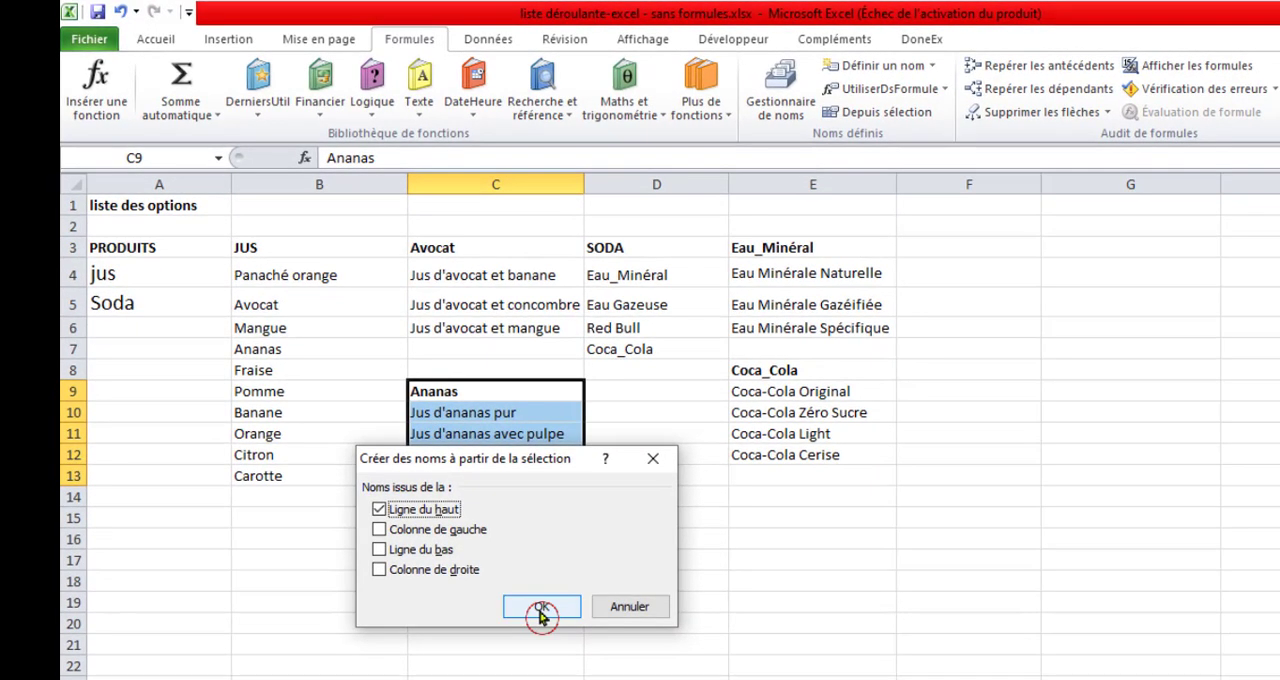
pyautogui.click(552, 617)
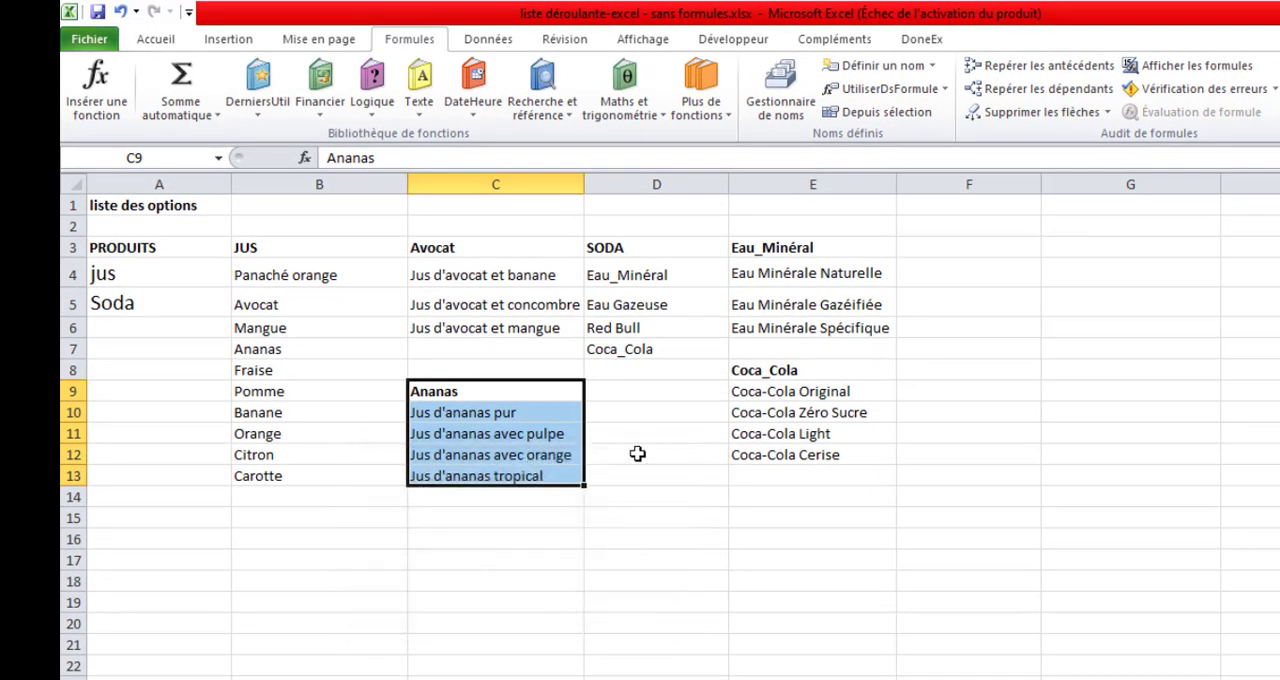
# Create named ranges from D3:D7 and E3:E6, using their top rows SODA and Eau_Minéral as the names.
pyautogui.moveTo(626, 238); pyautogui.dragTo(645, 343)
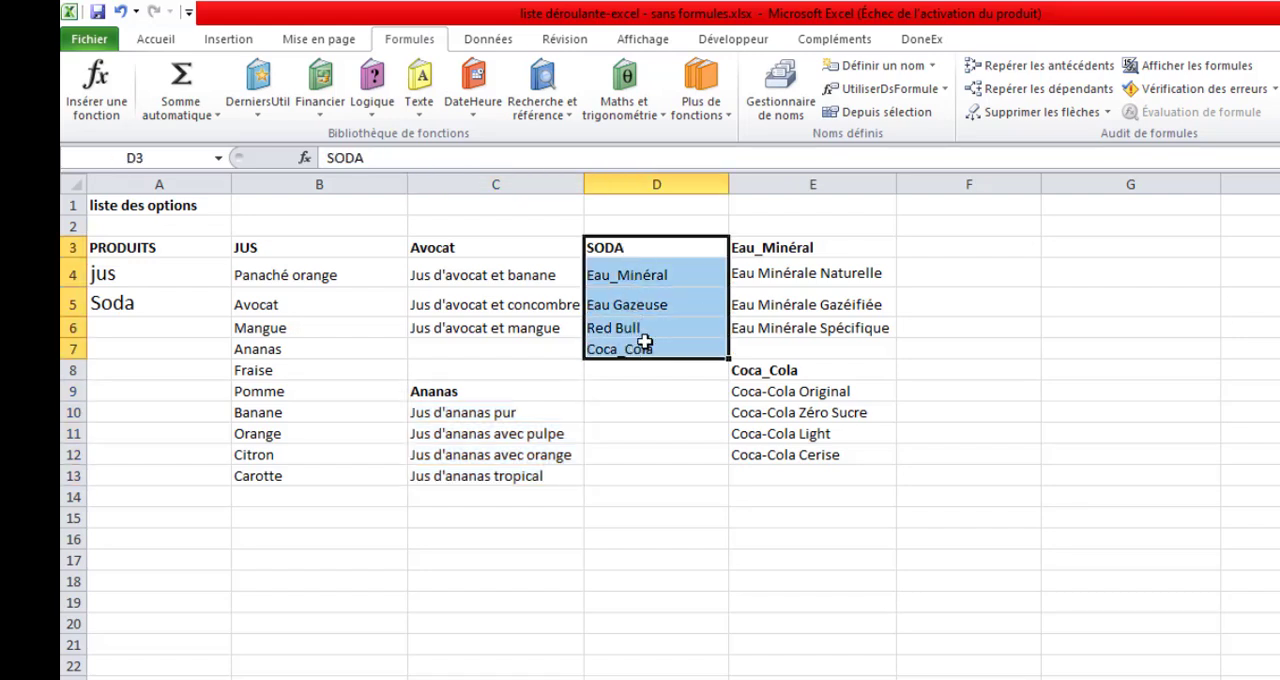
pyautogui.click(866, 116)
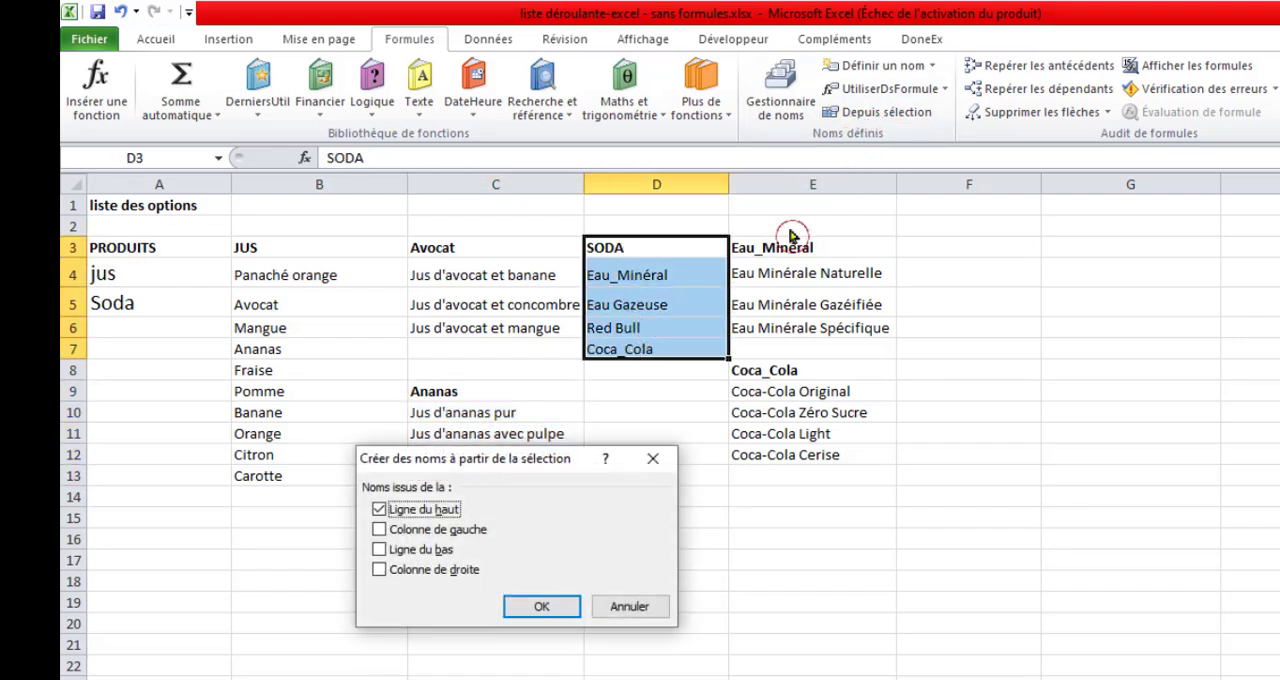
pyautogui.click(545, 606)
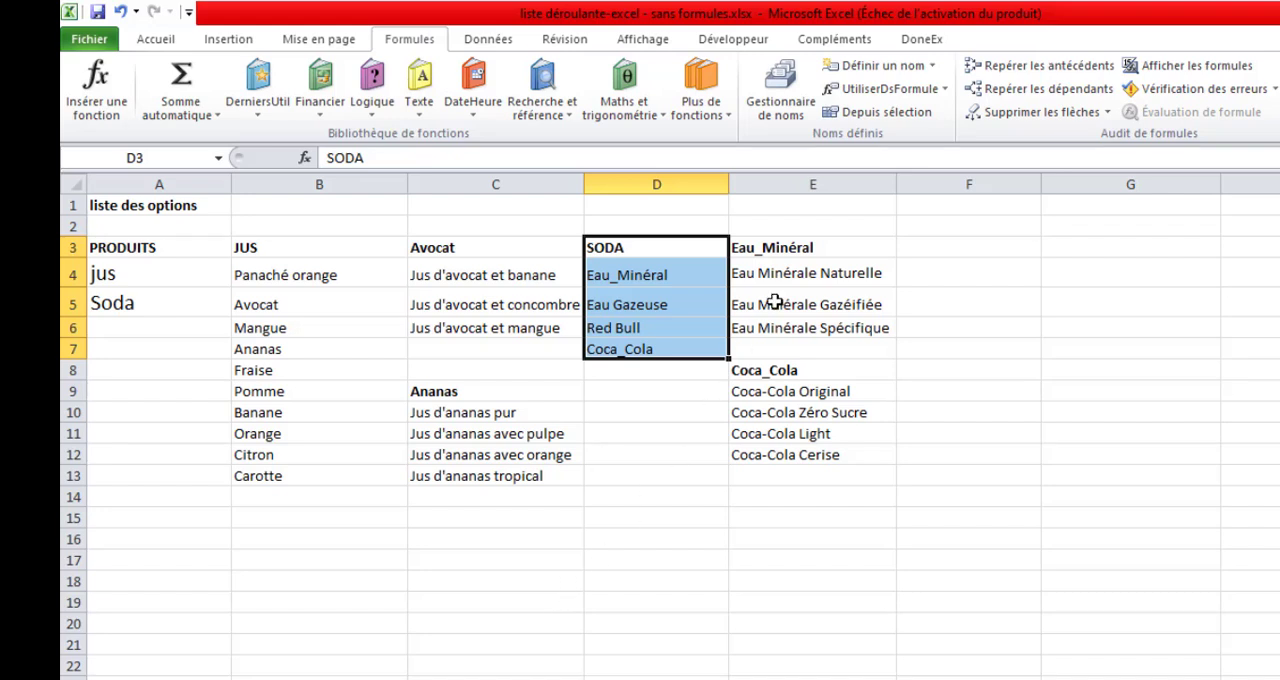
pyautogui.moveTo(790, 246); pyautogui.dragTo(798, 320)
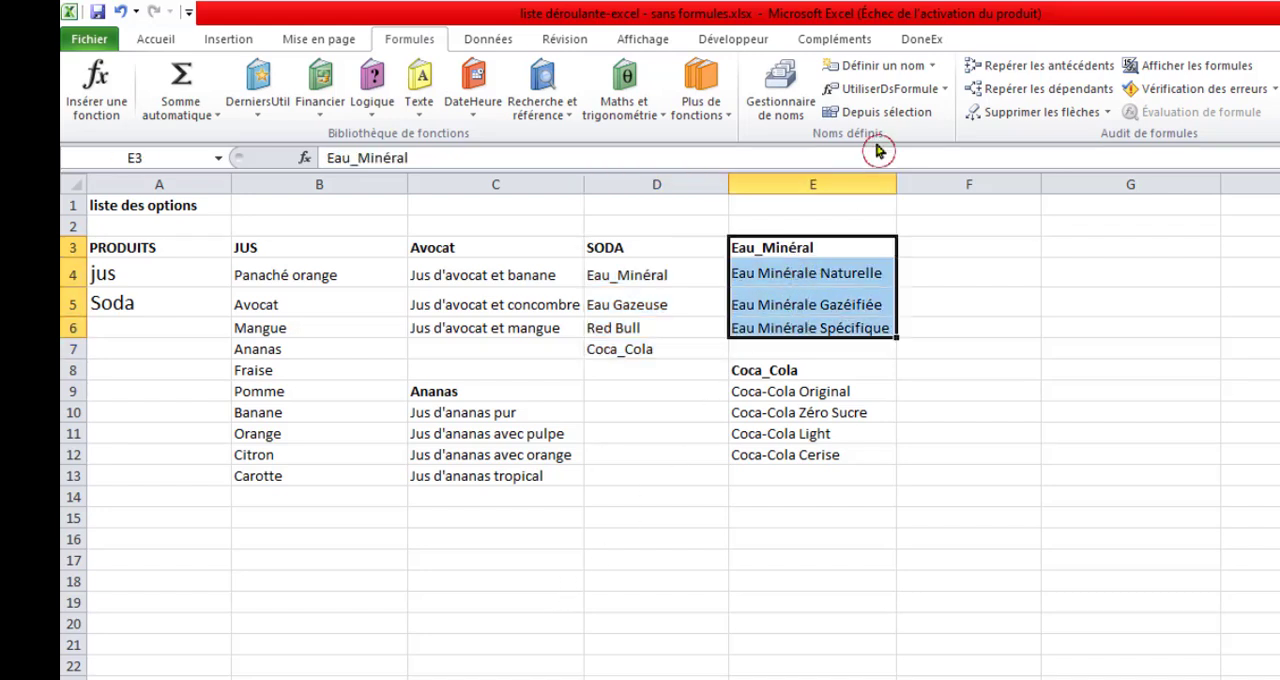
pyautogui.click(880, 113)
pyautogui.click(545, 603)
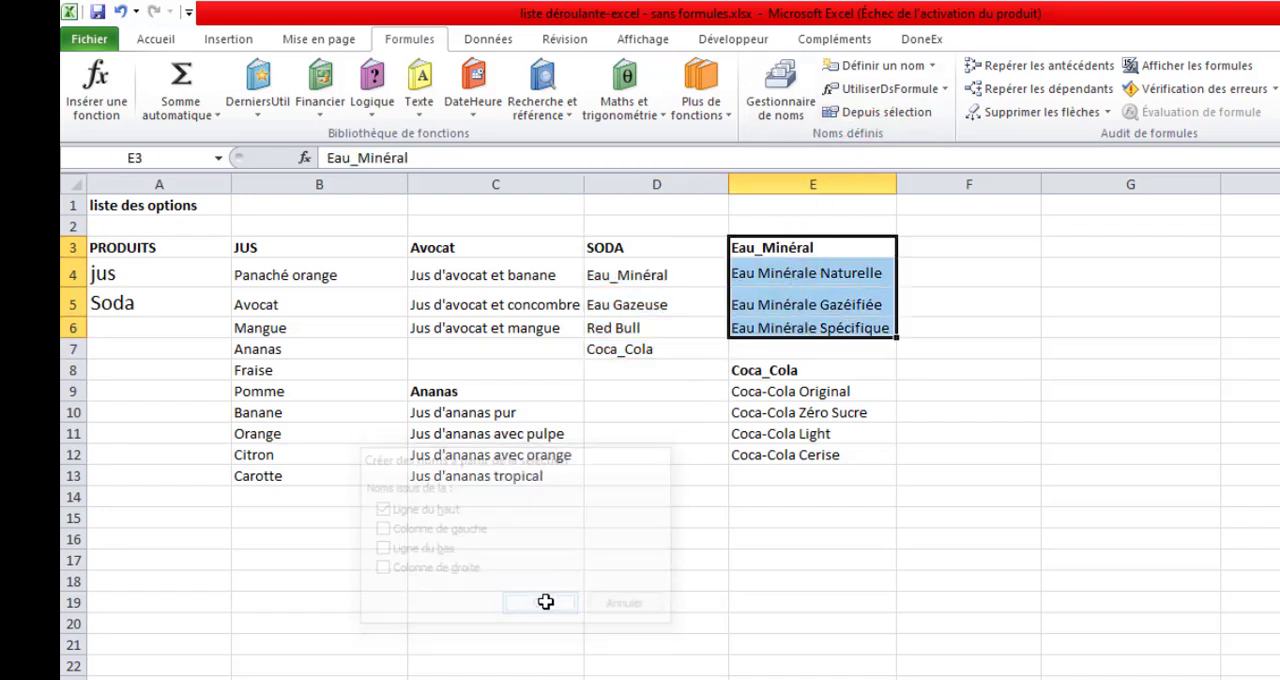
# Create a named range from E8:E12 using its top row Coca_Cola as the name, and review the names in the Name Manager.
pyautogui.moveTo(762, 375); pyautogui.dragTo(779, 445)
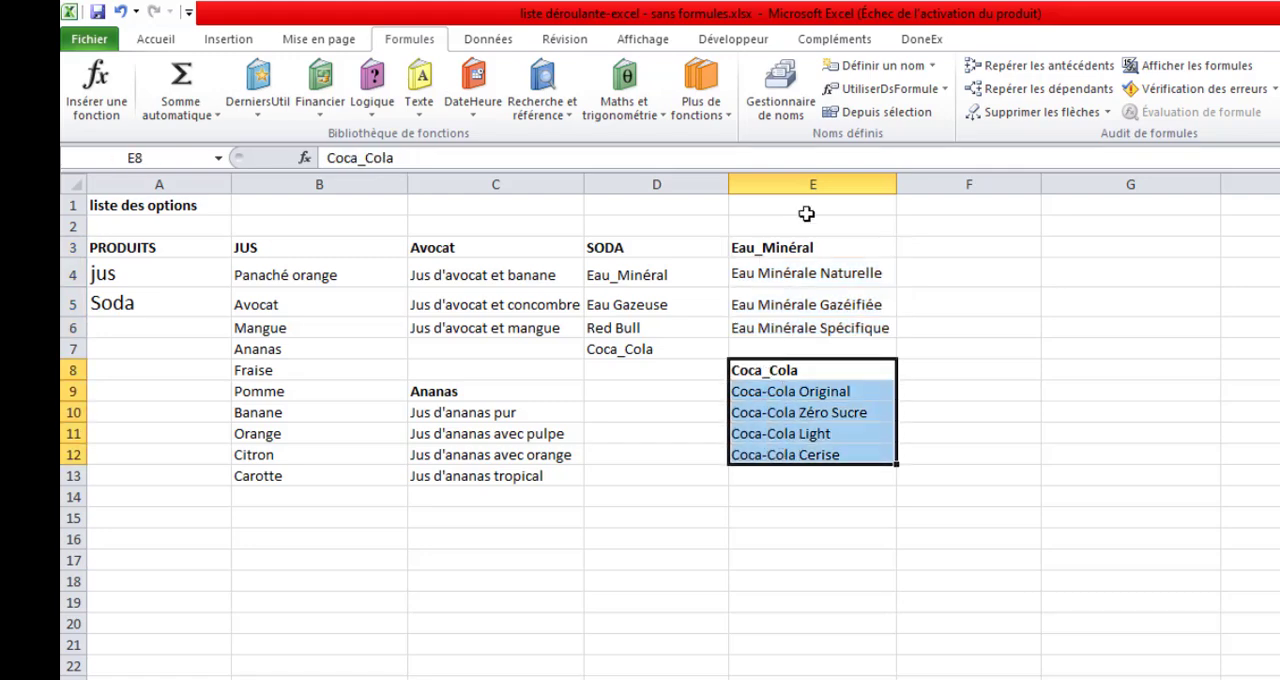
pyautogui.click(866, 115)
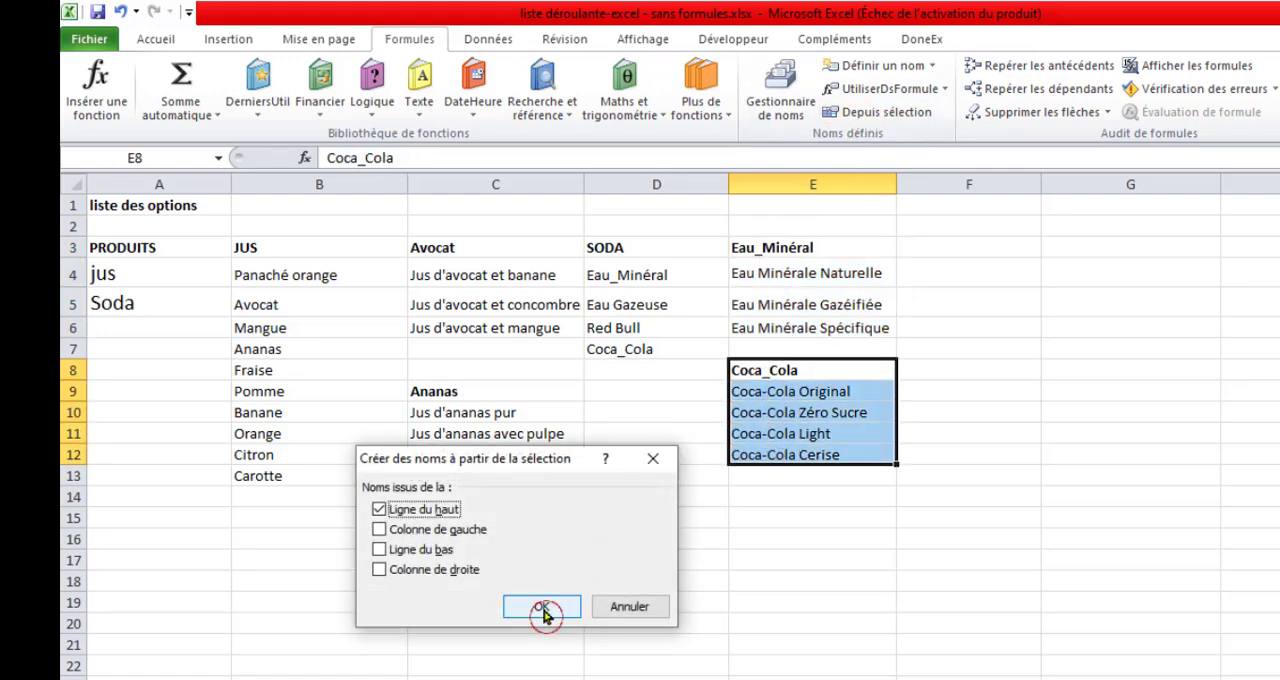
pyautogui.click(545, 606)
pyautogui.click(714, 372)
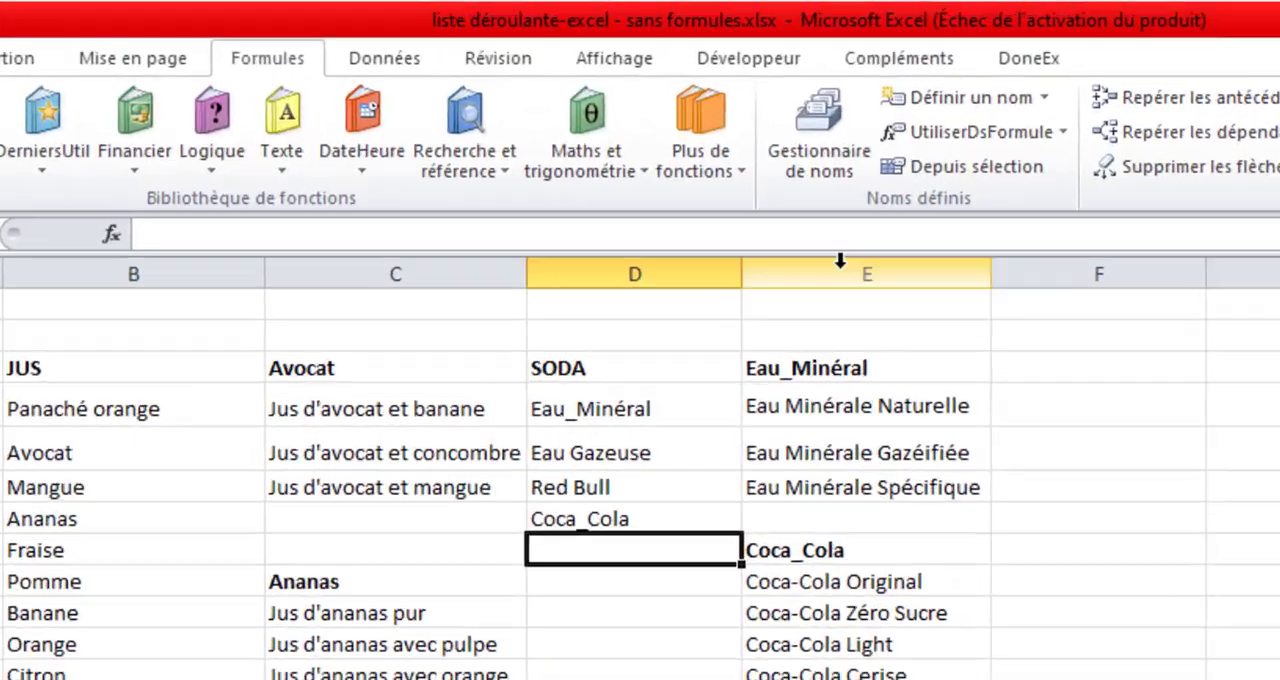
pyautogui.click(788, 116)
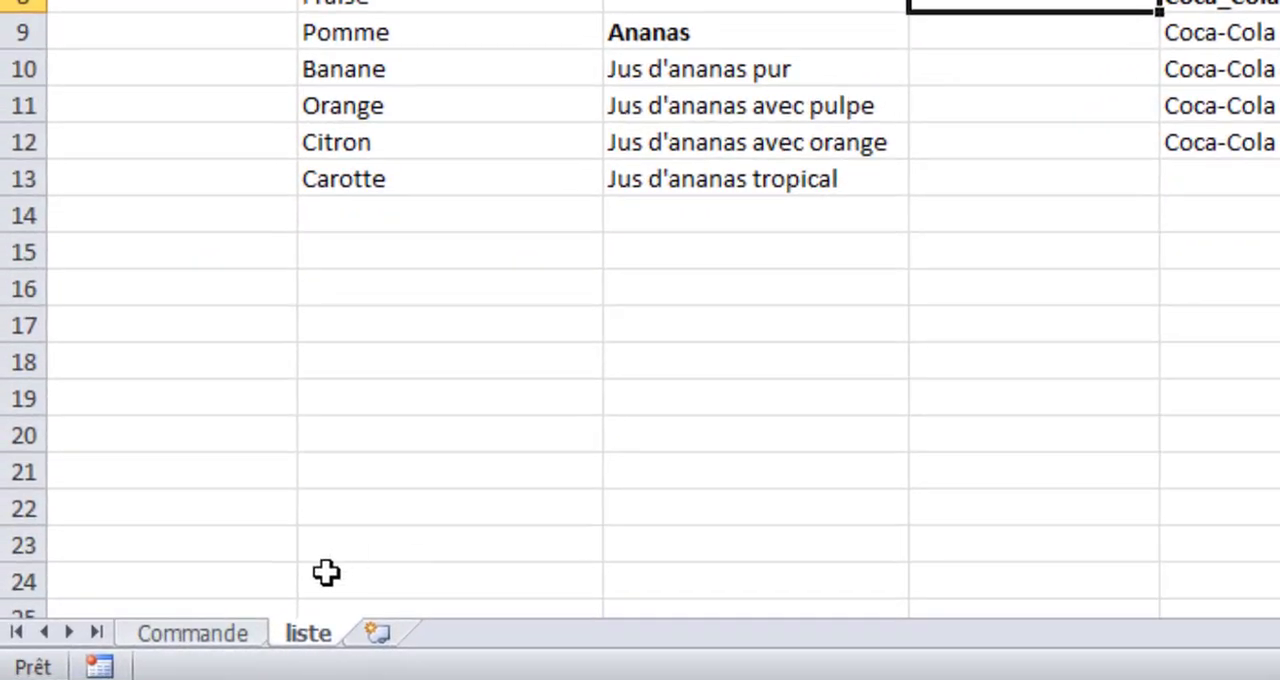
# On the Commande sheet, add a Liste data validation to Produit cell A11 with the source =produits.
pyautogui.click(150, 656)
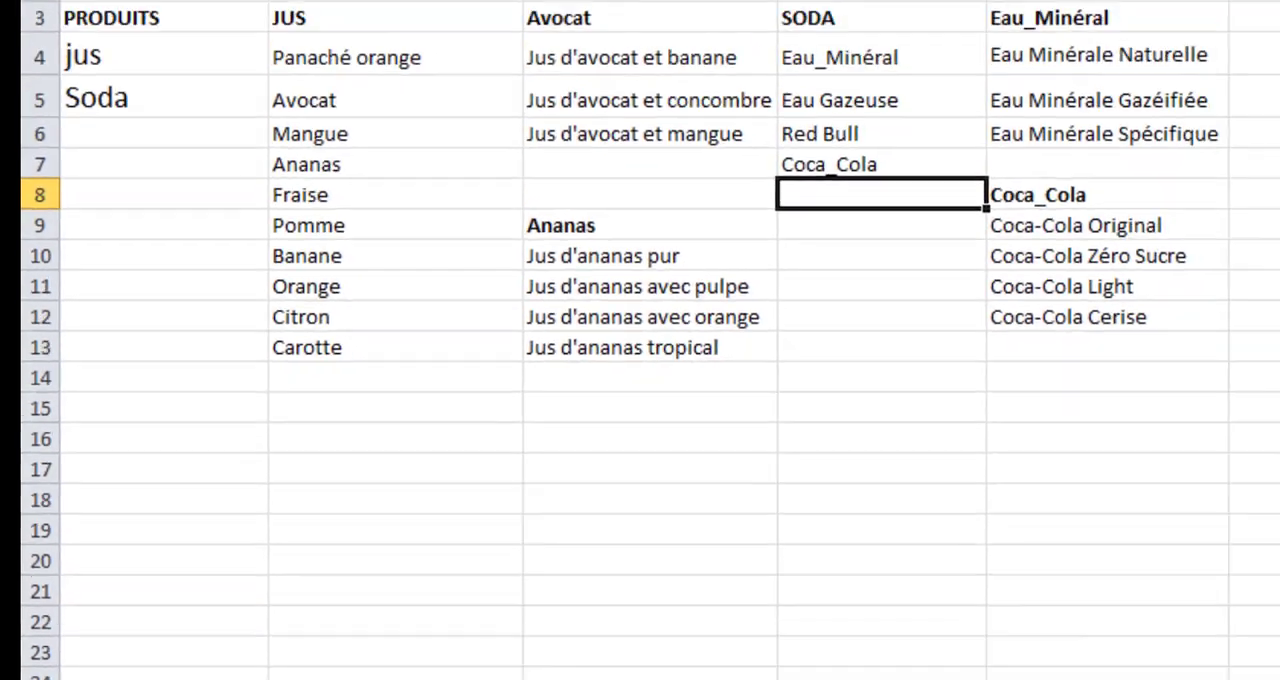
pyautogui.click(200, 634)
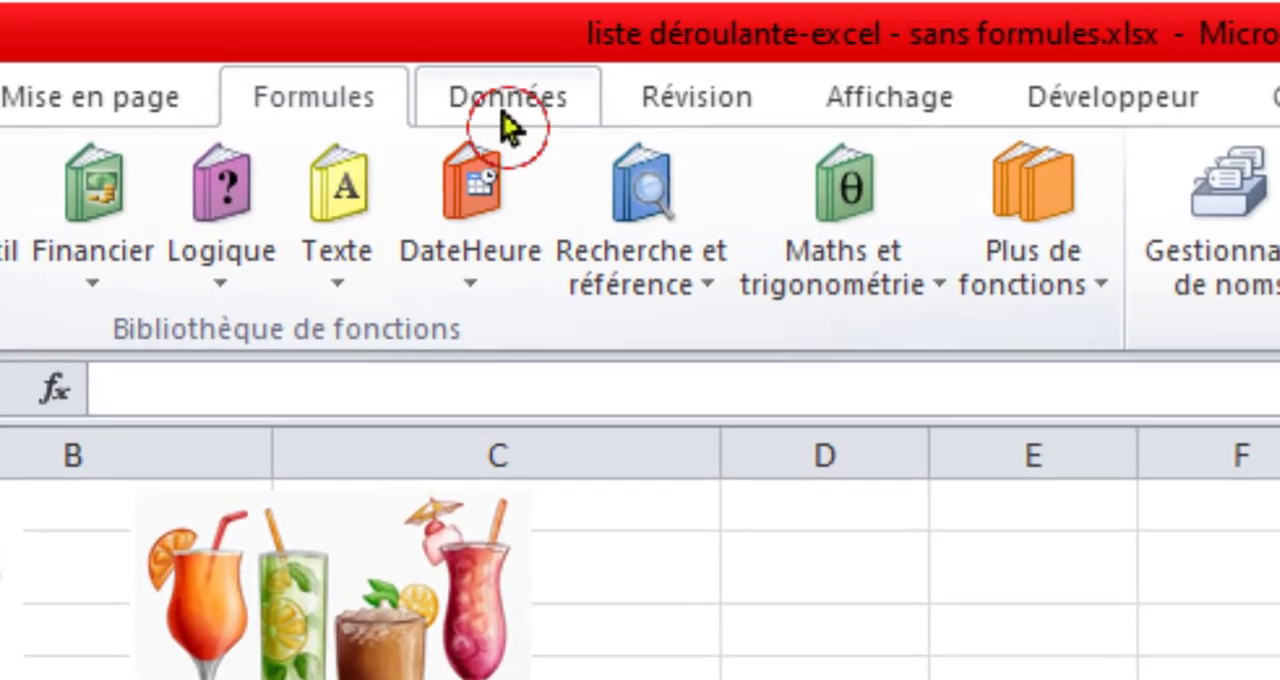
pyautogui.click(535, 12)
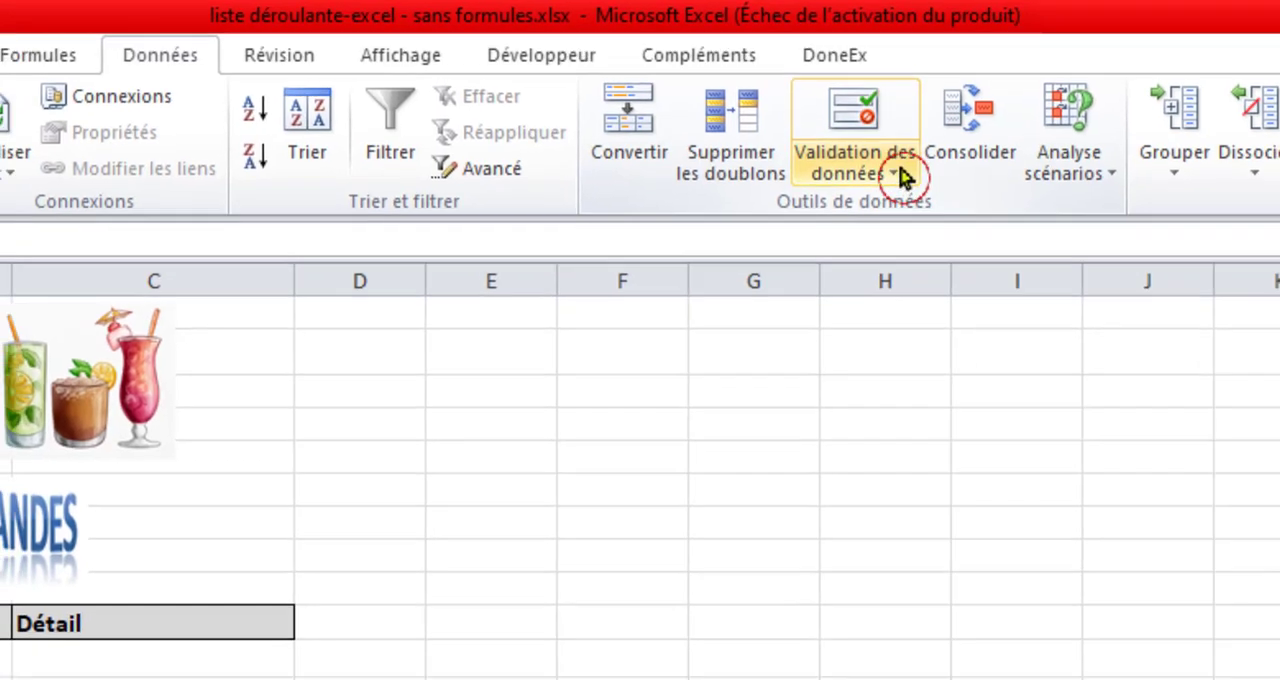
pyautogui.click(900, 185)
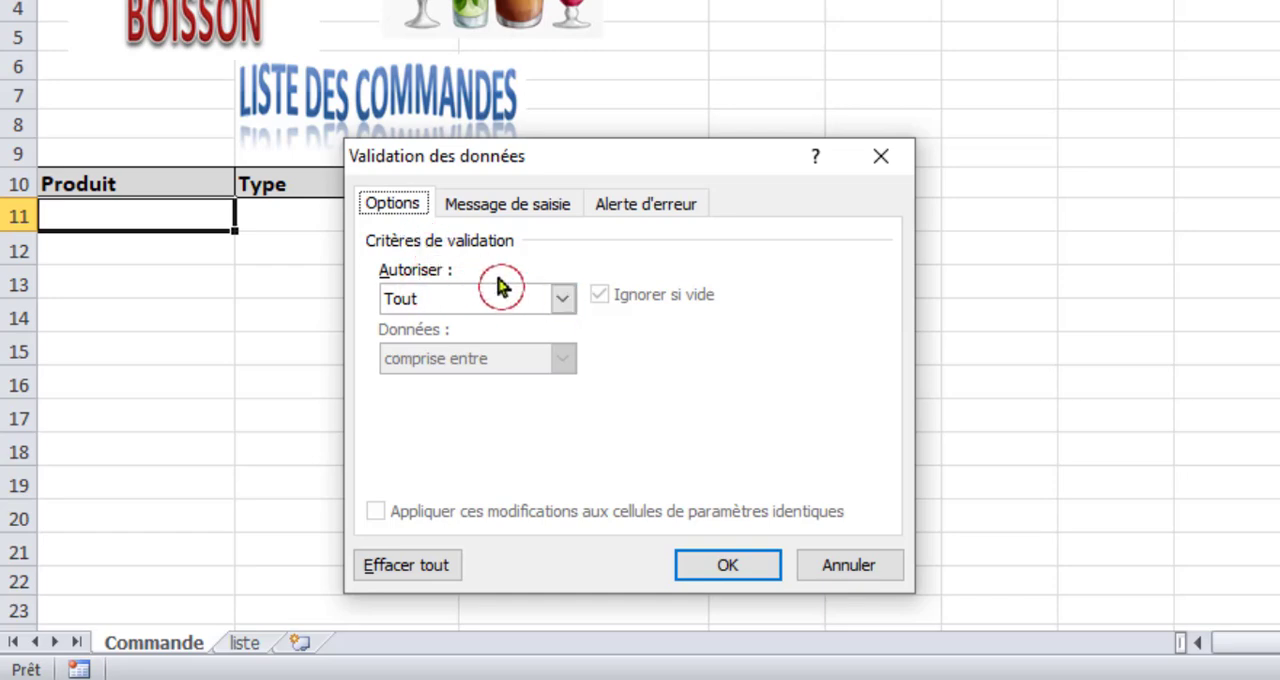
pyautogui.click(563, 302)
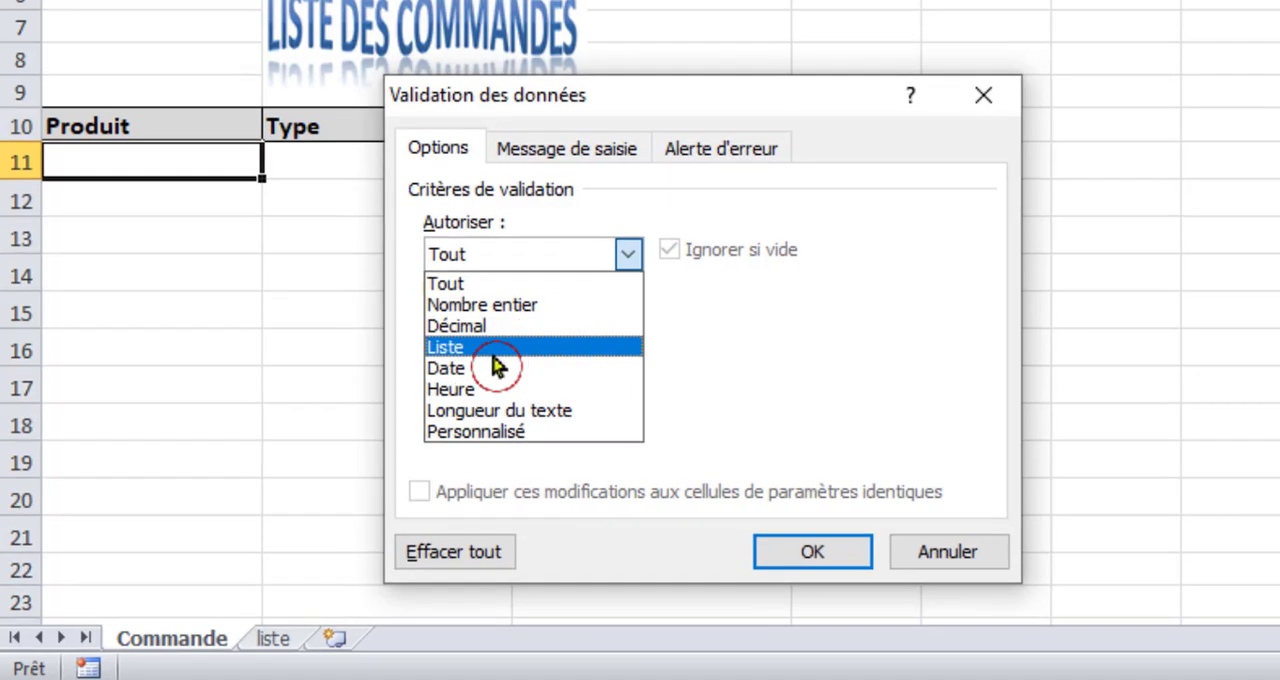
pyautogui.click(495, 349)
pyautogui.click(480, 385)
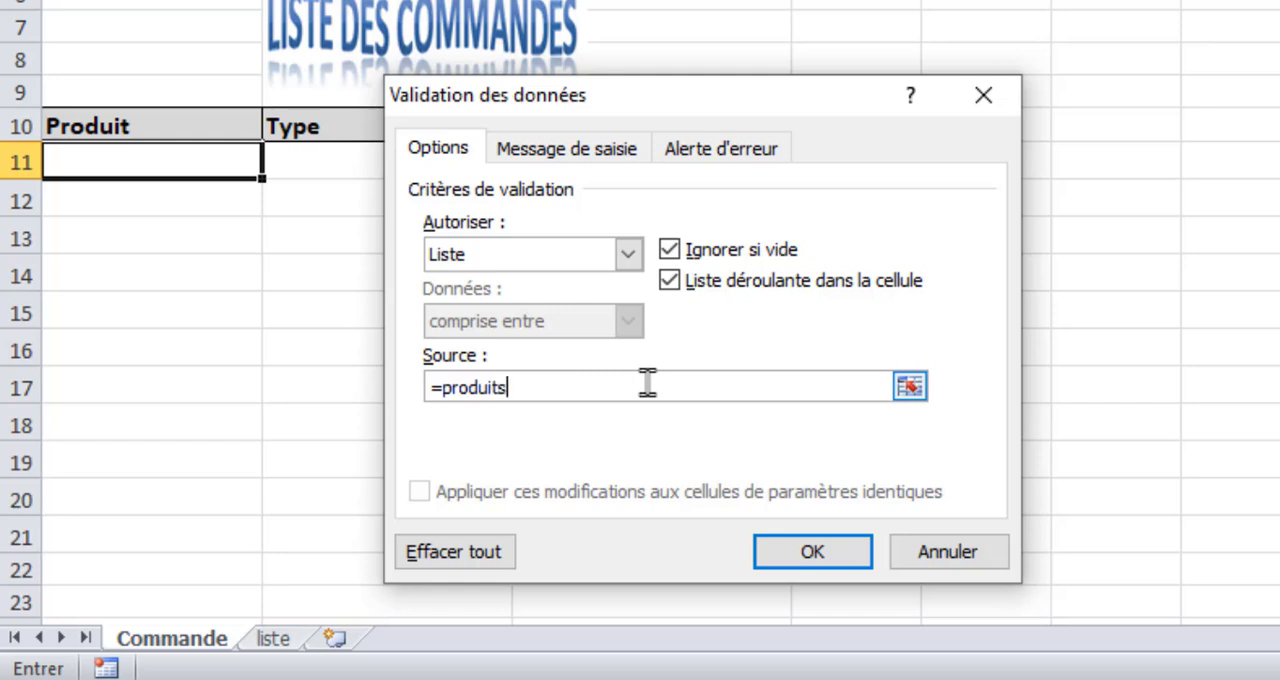
pyautogui.click(802, 546)
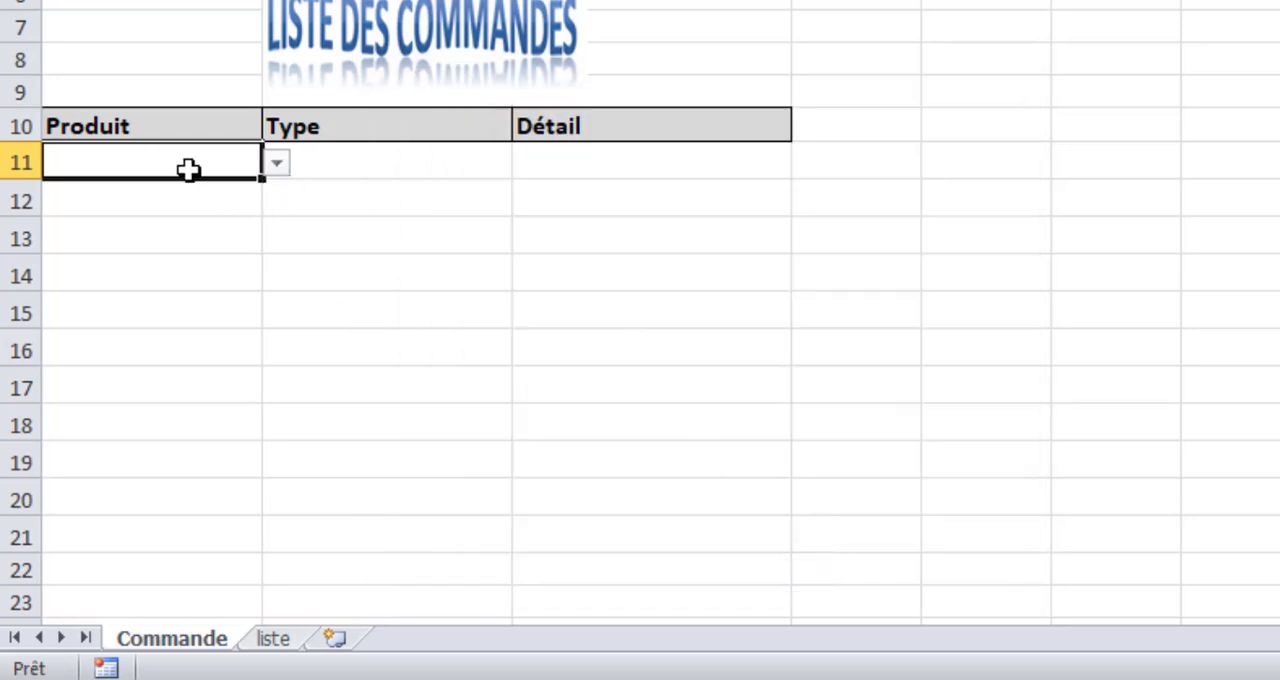
# Check the options in the A11 drop-down list without choosing one.
pyautogui.click(279, 170)
pyautogui.click(280, 172)
pyautogui.click(280, 172)
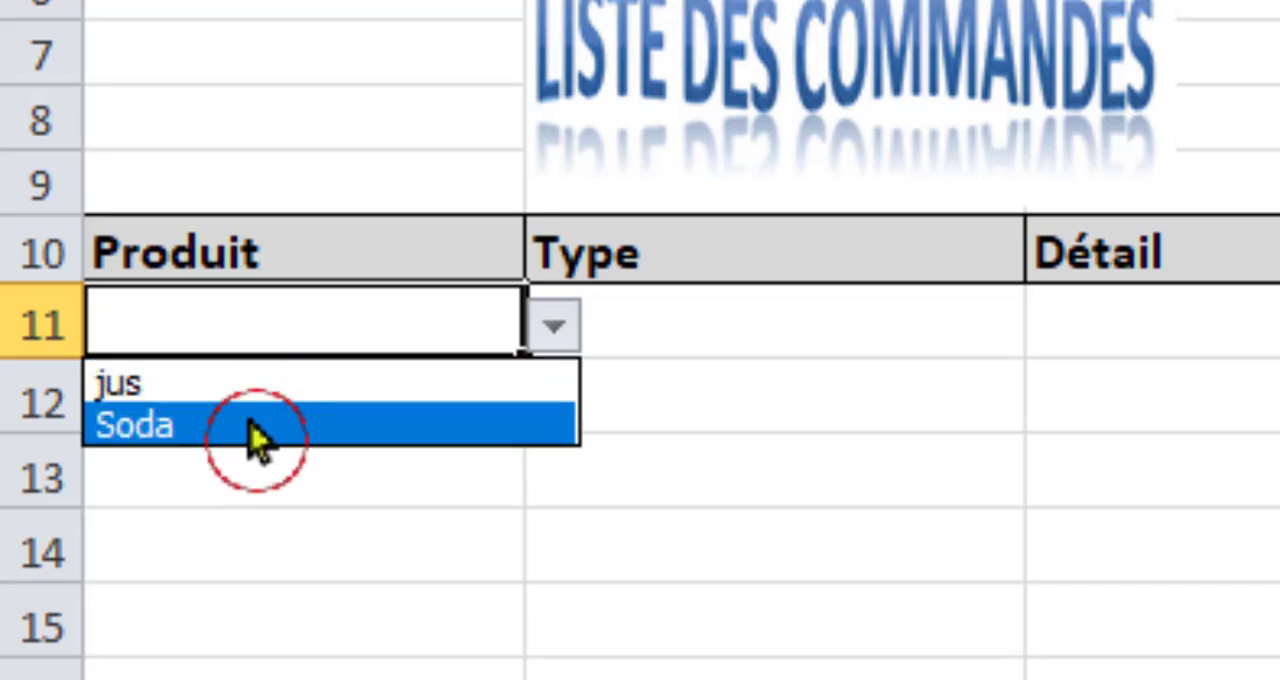
pyautogui.press('Escape')
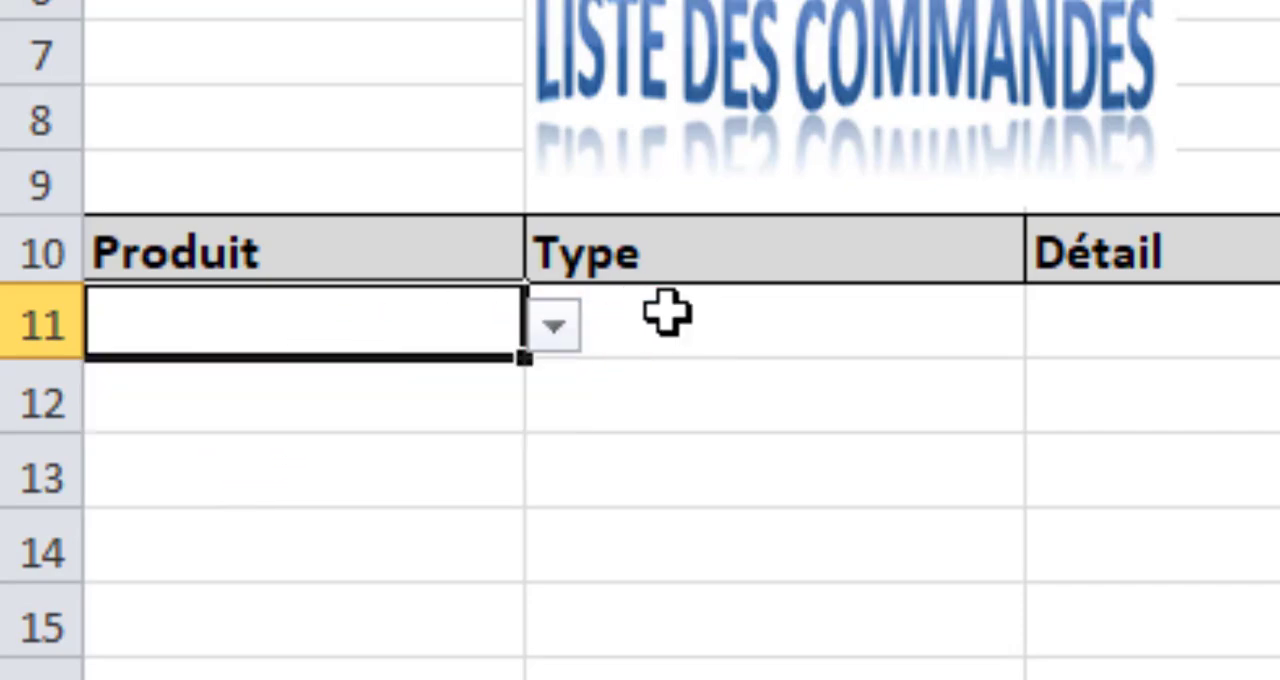
# Add a Liste data validation to Type cell B11 with the source =indirect(A11), accepting it despite the source-error prompt.
pyautogui.click(706, 316)
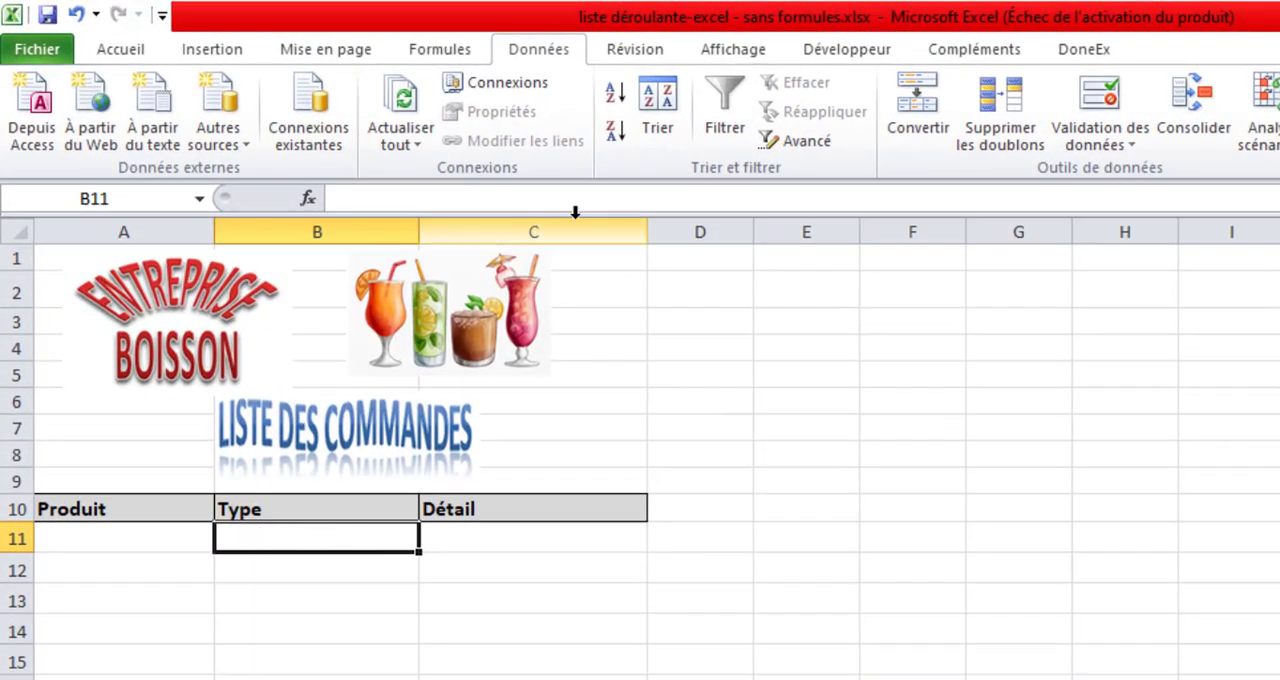
pyautogui.click(1100, 140)
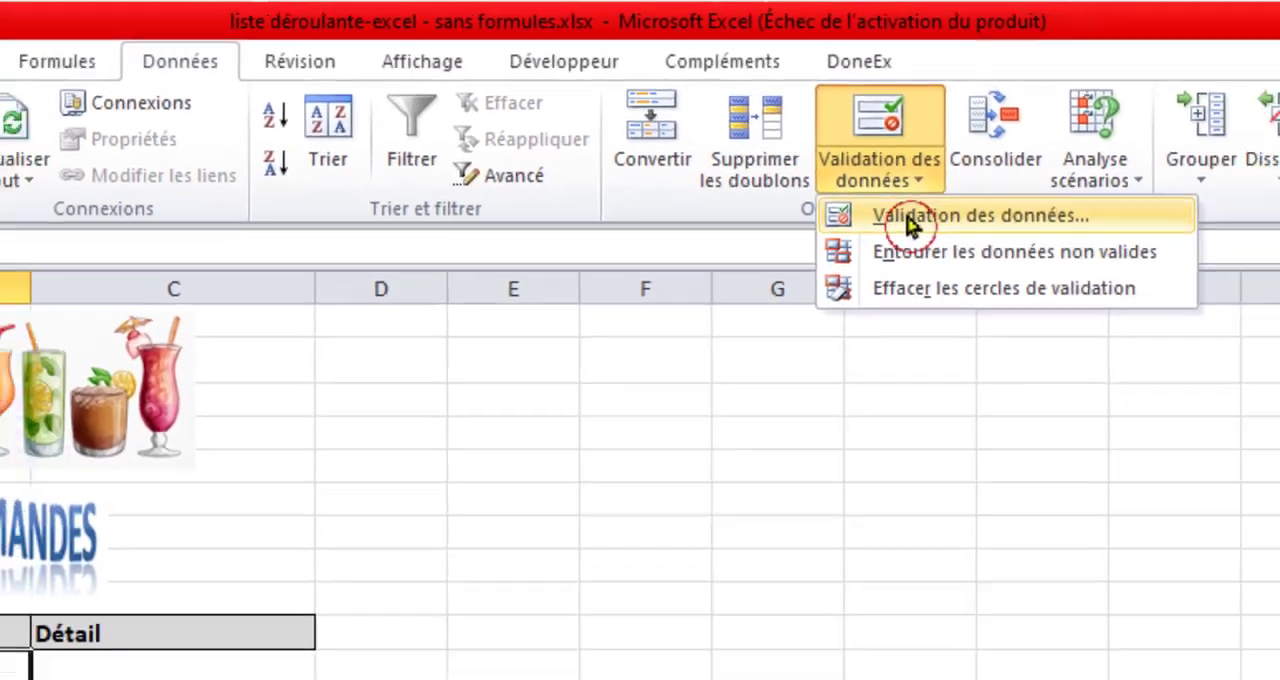
pyautogui.click(910, 220)
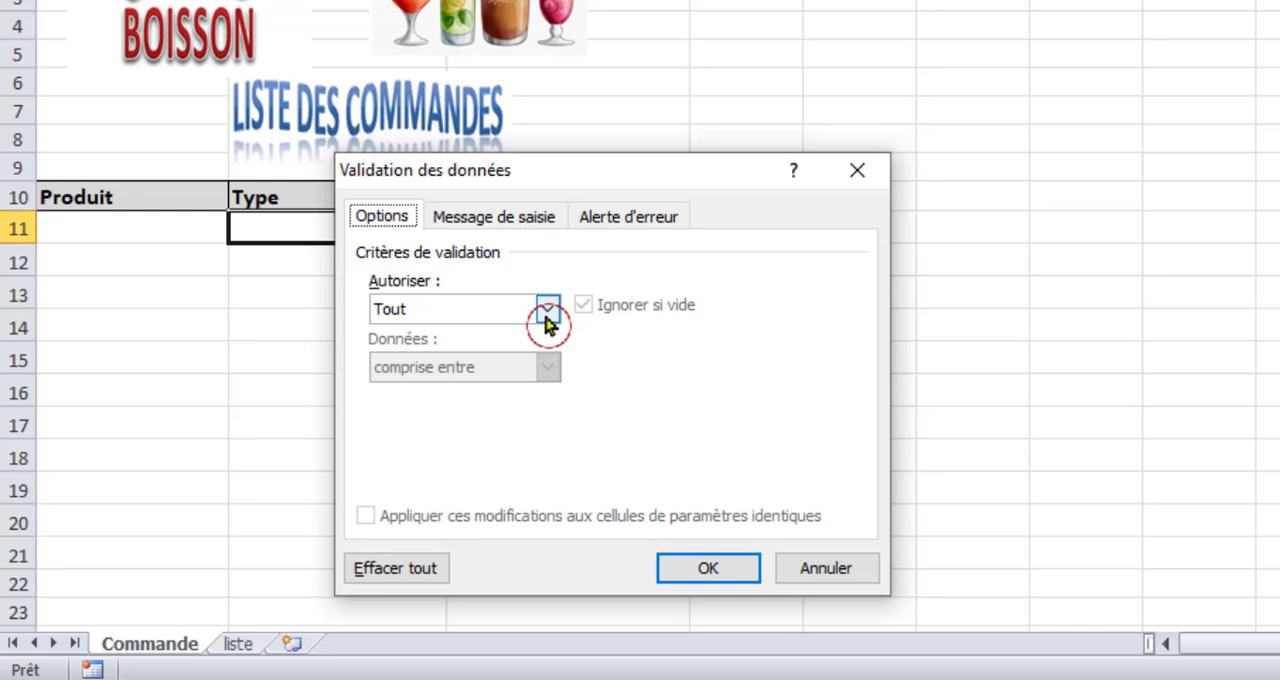
pyautogui.click(547, 310)
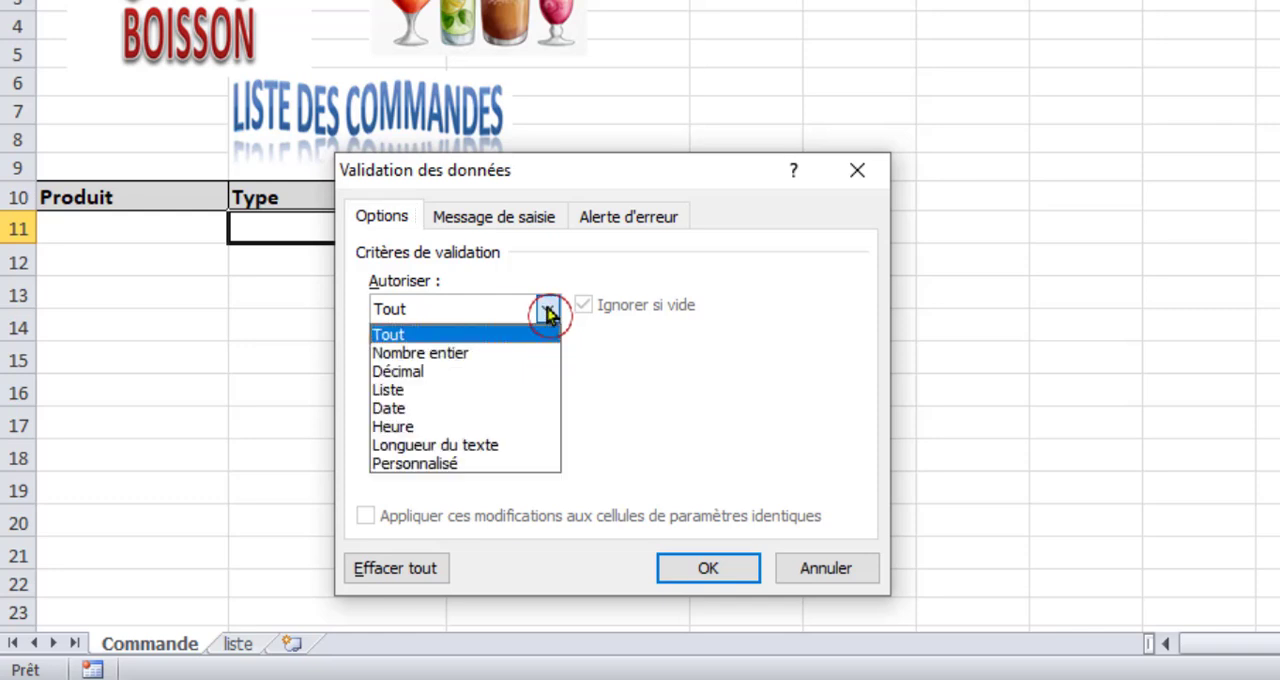
pyautogui.click(449, 391)
pyautogui.click(437, 425)
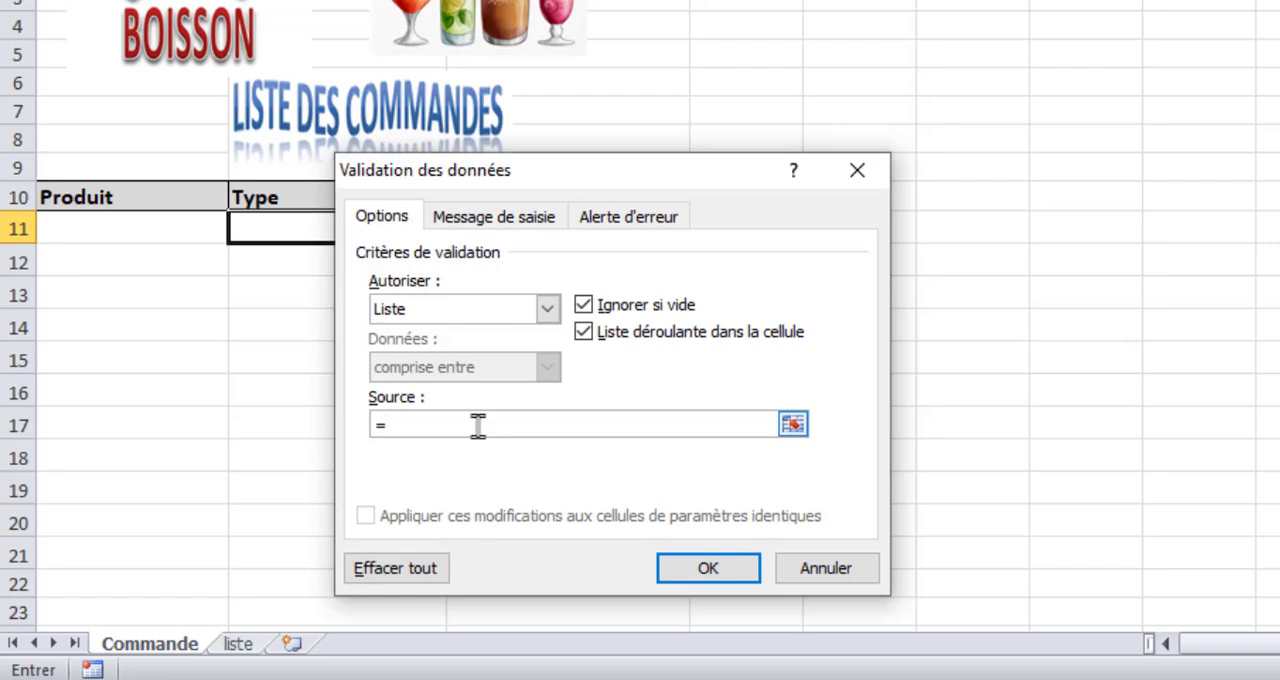
pyautogui.write('=indire')
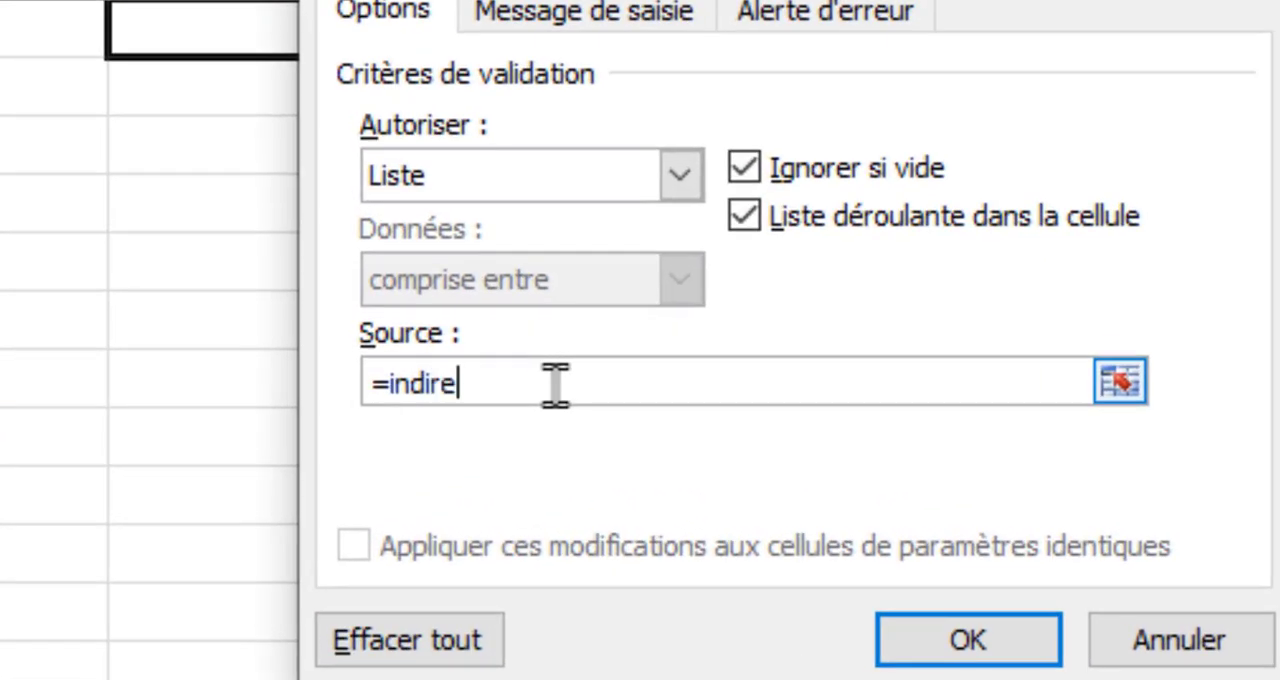
pyautogui.write('ct(')
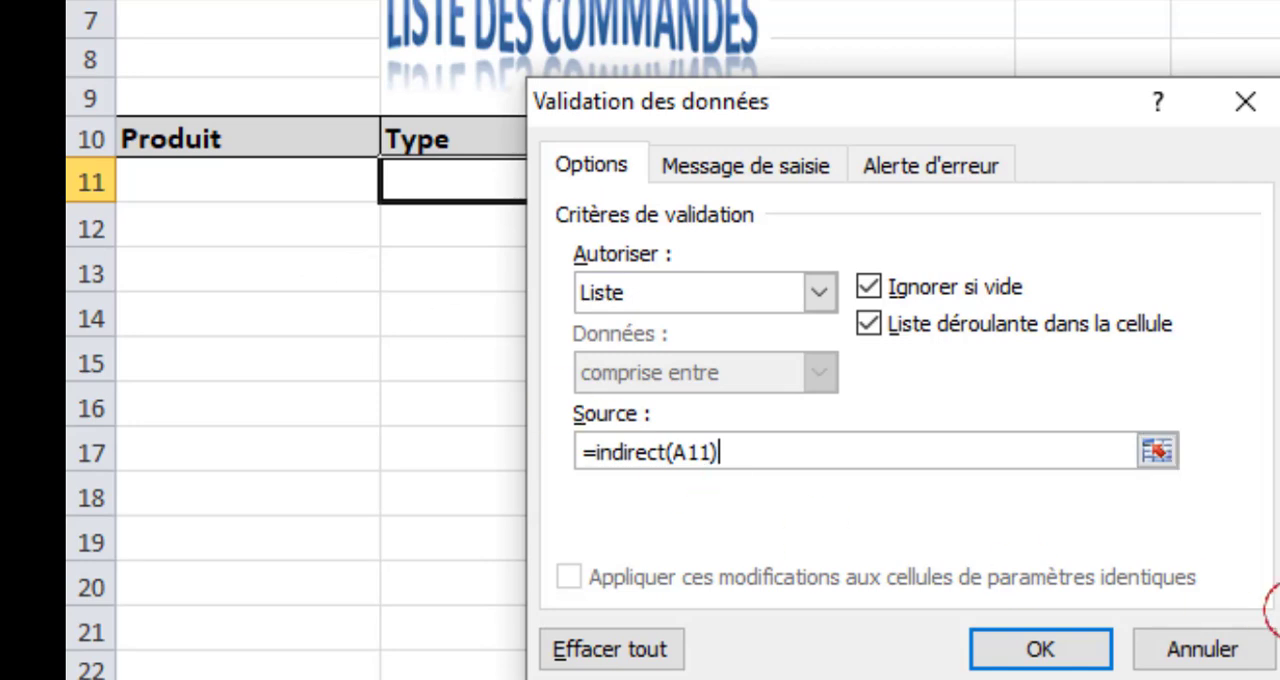
pyautogui.click(1045, 650)
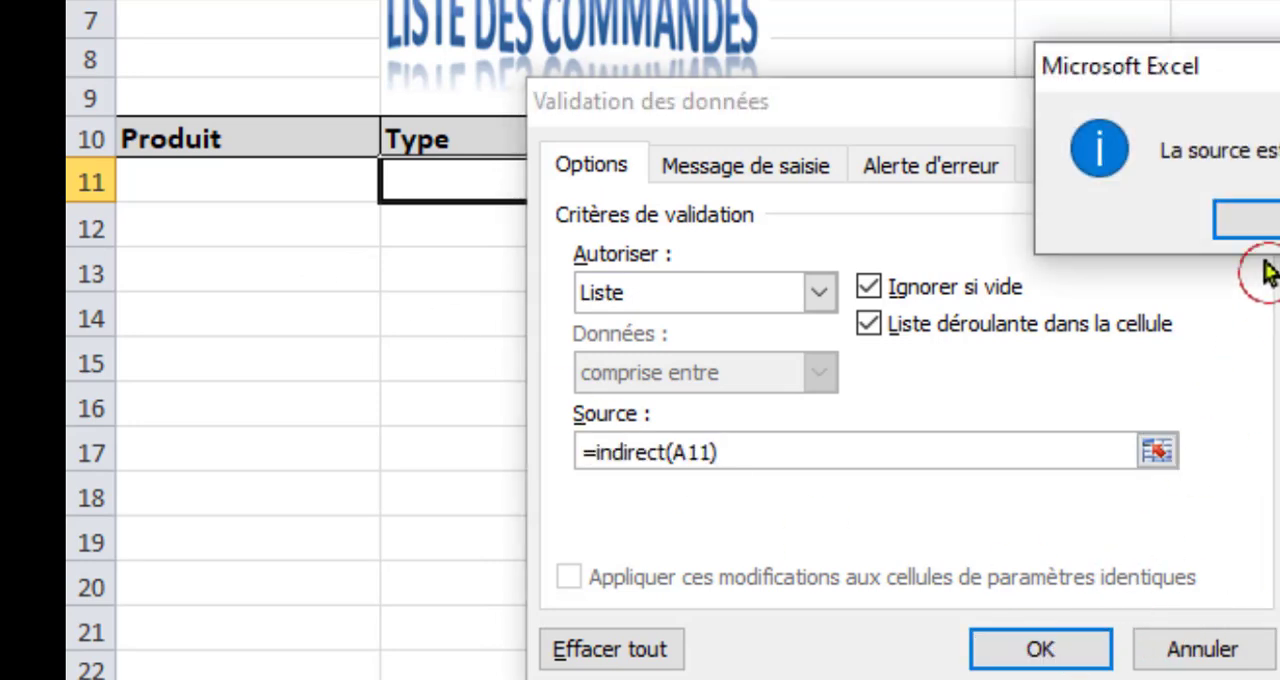
pyautogui.click(1268, 228)
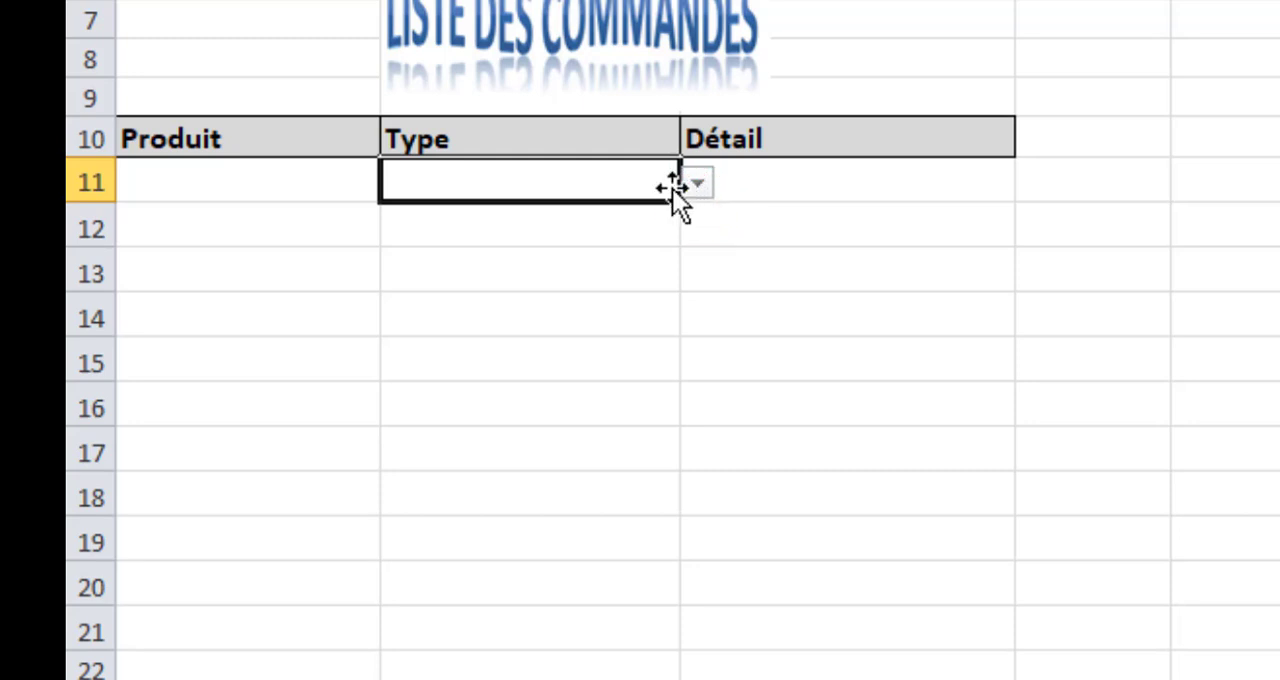
# Choose jus as the Produit in A11 and check which Type options B11 offers.
pyautogui.click(291, 186)
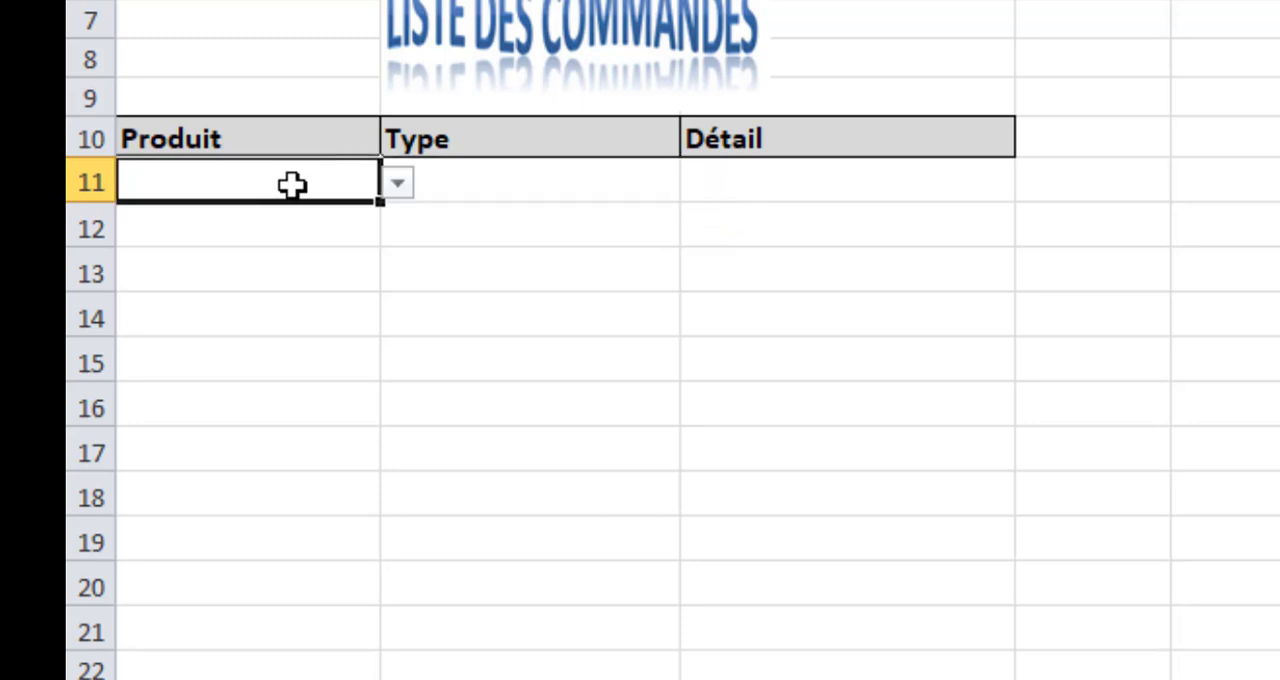
pyautogui.click(397, 190)
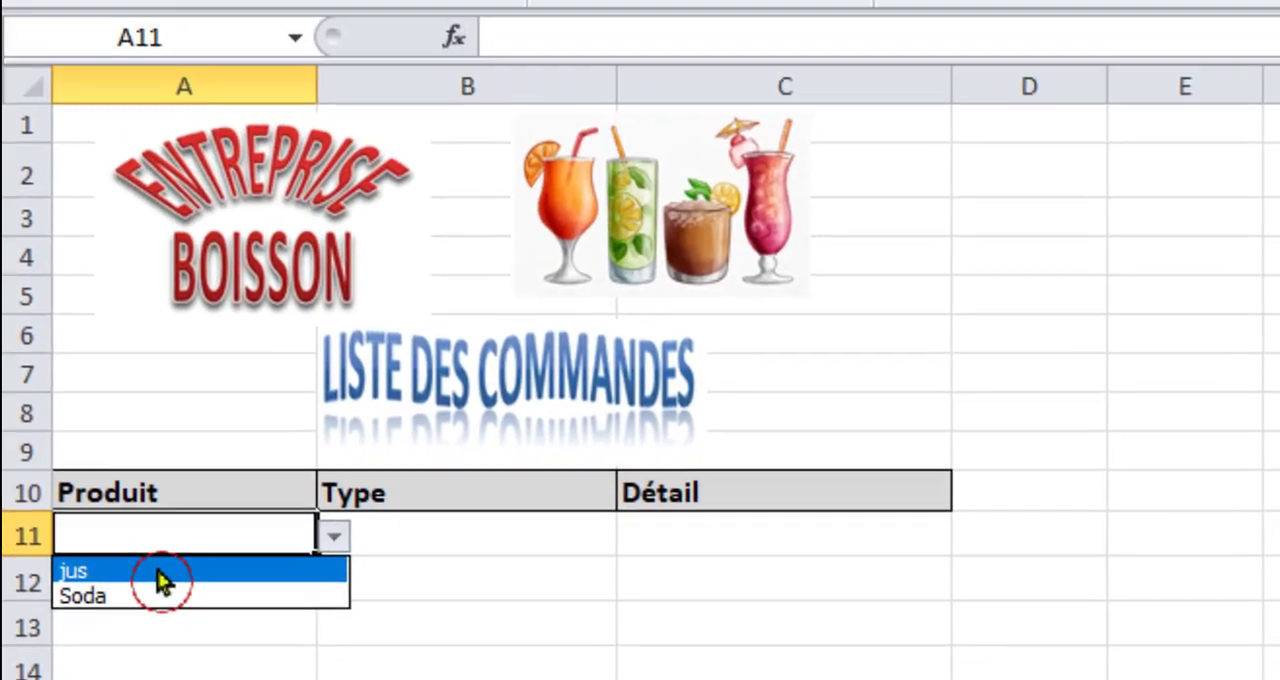
pyautogui.click(215, 317)
pyautogui.click(616, 285)
pyautogui.click(632, 550)
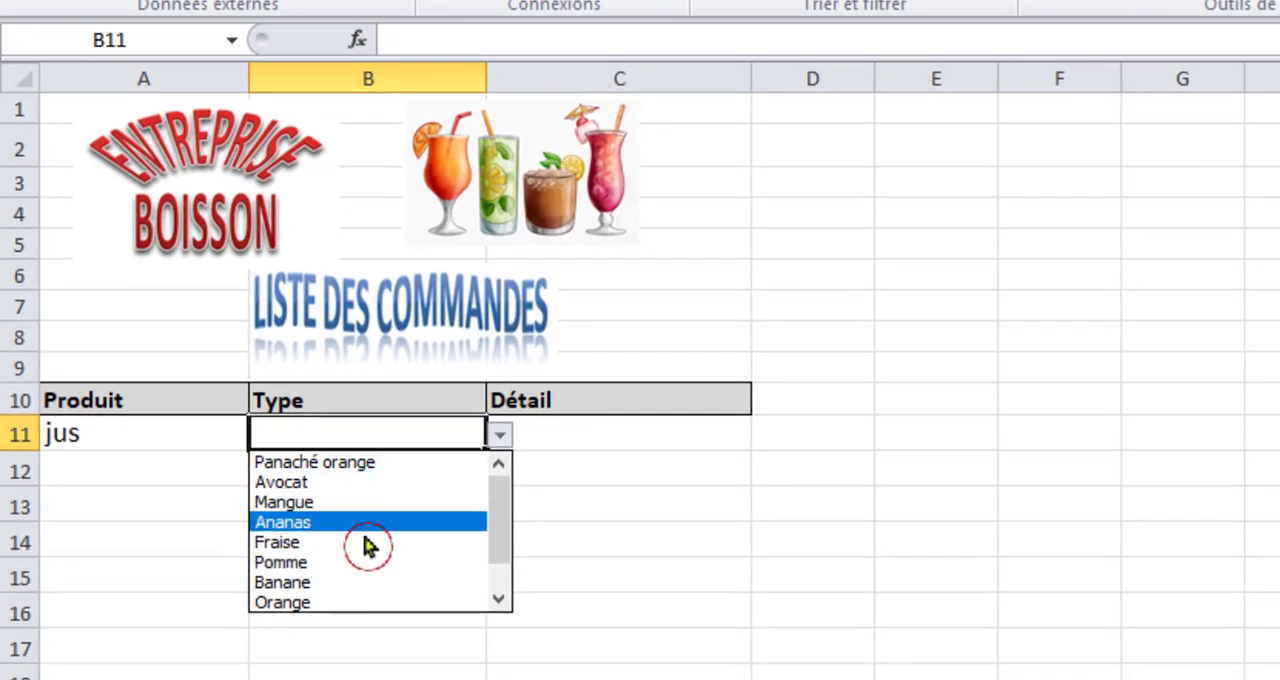
pyautogui.click(222, 447)
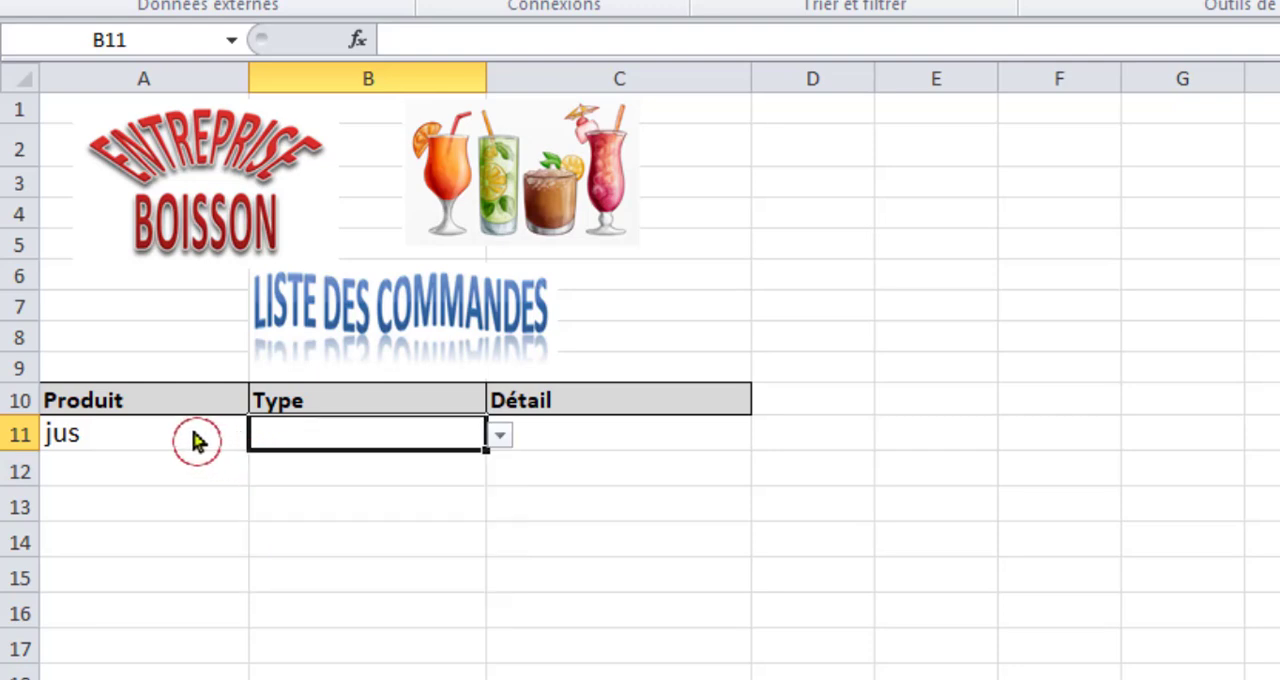
# Switch the Produit in A11 to Soda and check the Type drop-down in B11.
pyautogui.click(202, 430)
pyautogui.moveTo(262, 435); pyautogui.dragTo(118, 487)
pyautogui.click(120, 487)
pyautogui.click(361, 434)
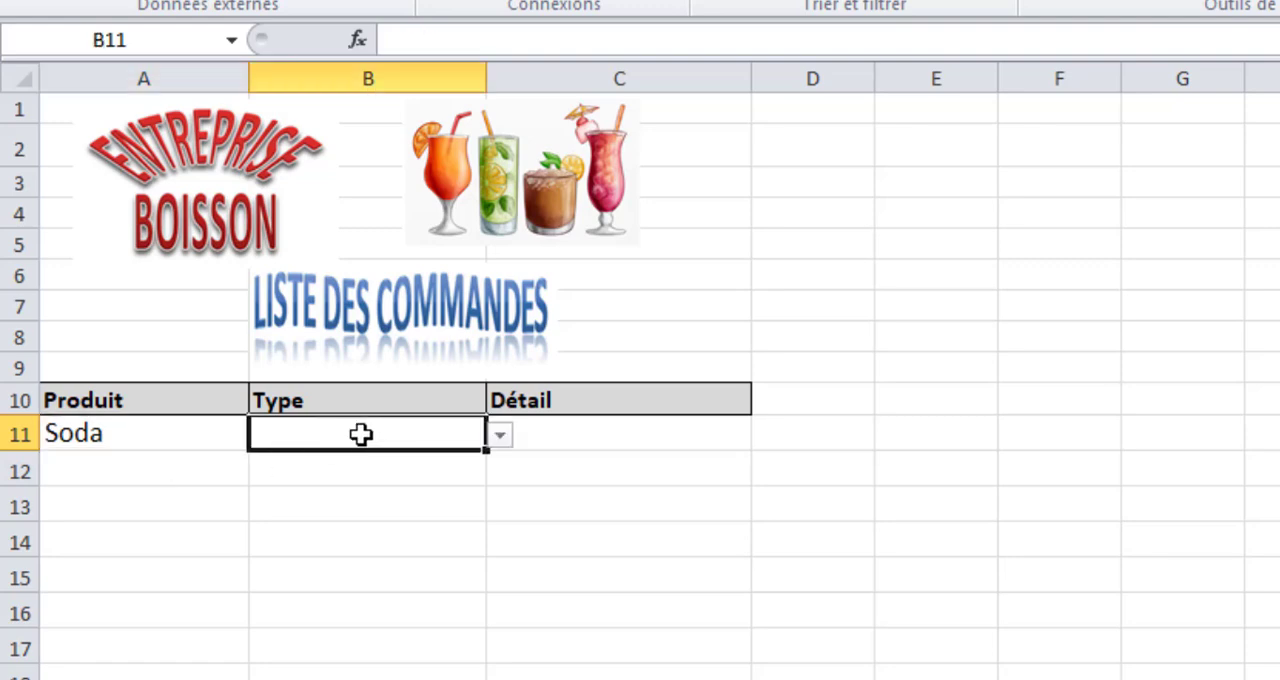
pyautogui.moveTo(500, 435); pyautogui.dragTo(560, 434)
# Add a Liste data validation to Détail cell C11 with the source =indirect(B11), accepting it despite the source-error prompt.
pyautogui.click(563, 432)
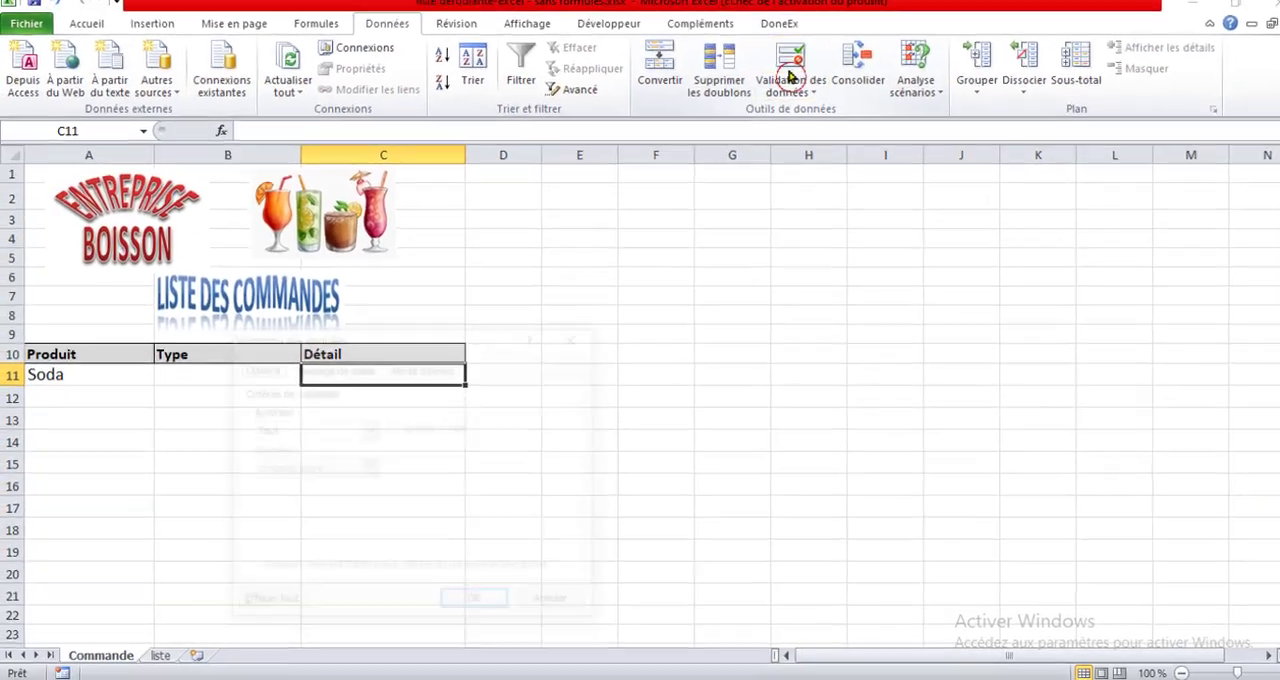
pyautogui.click(826, 118)
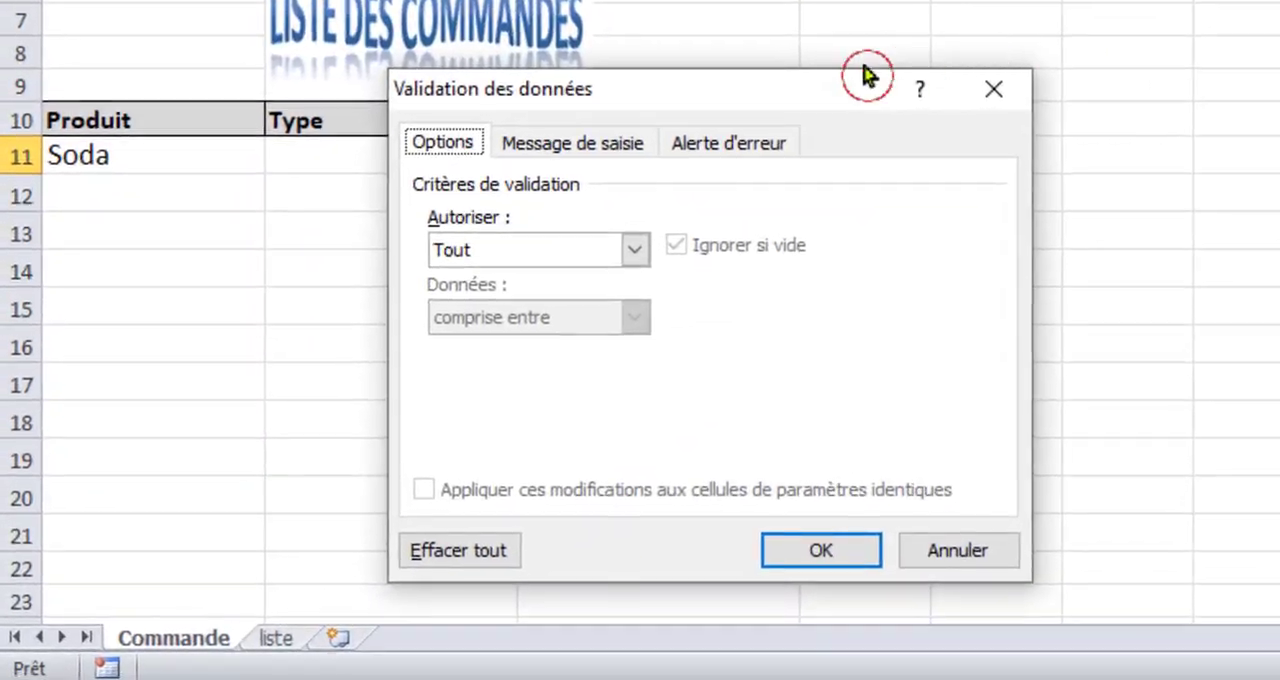
pyautogui.click(634, 250)
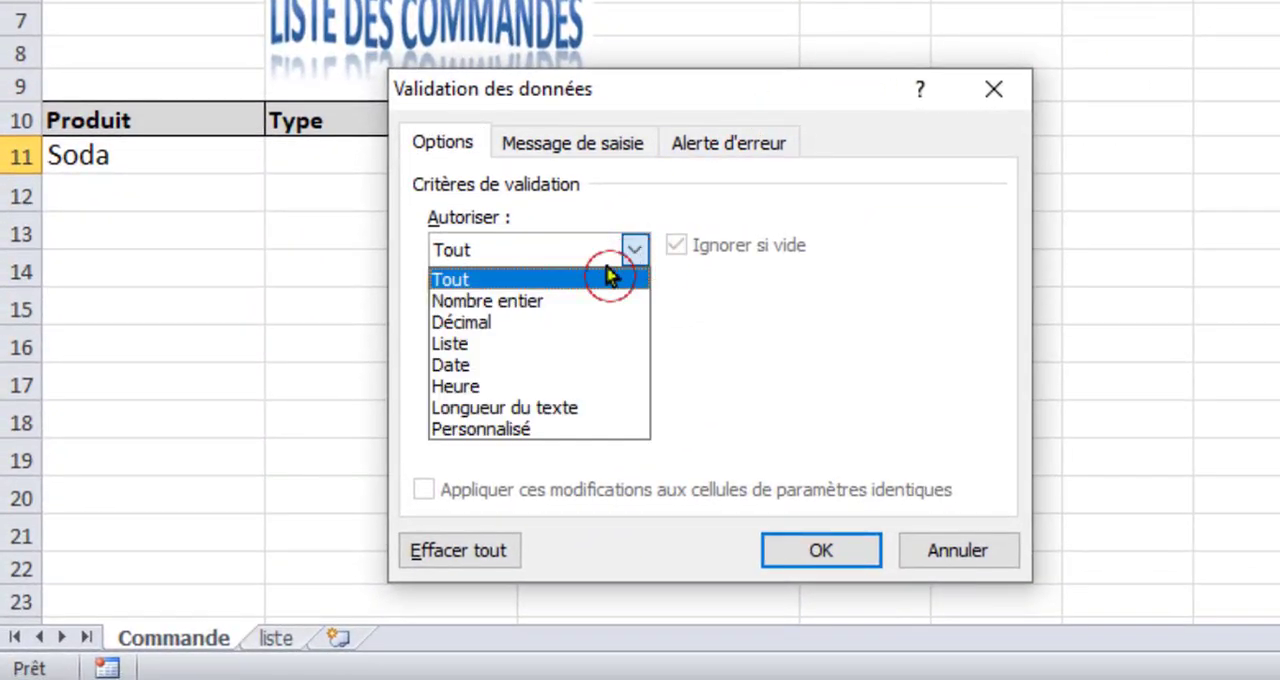
pyautogui.click(524, 348)
pyautogui.click(519, 378)
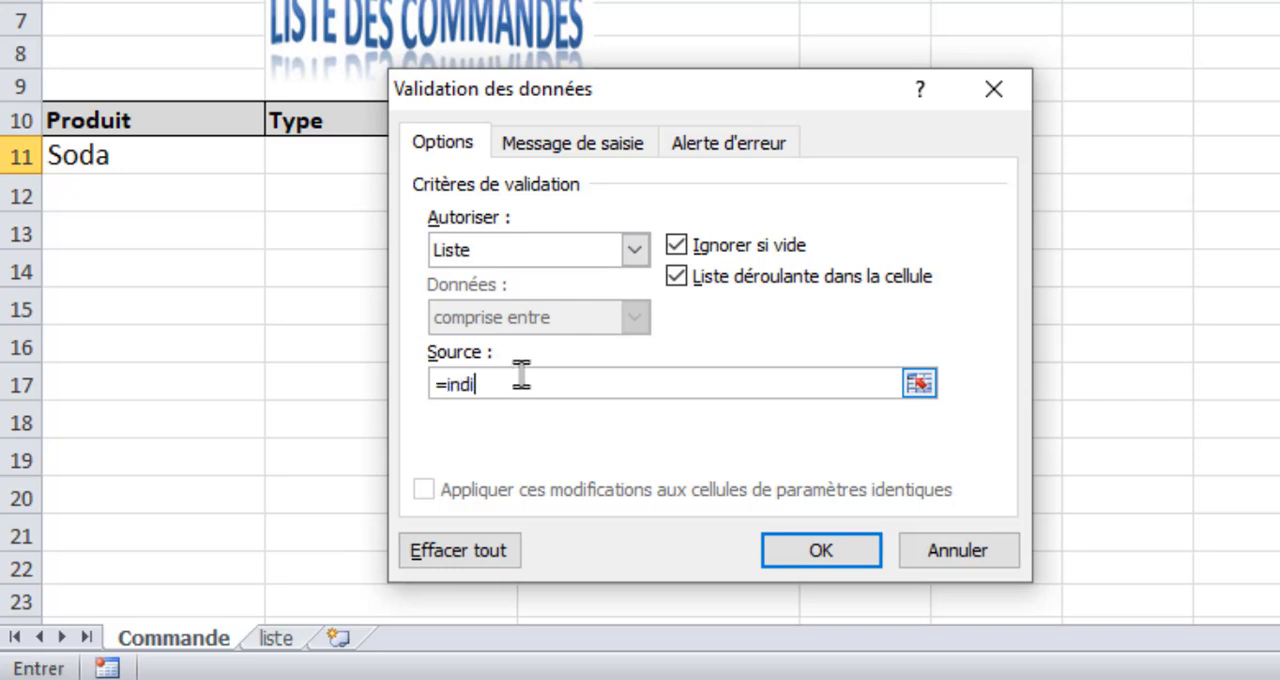
pyautogui.write('=indirect(')
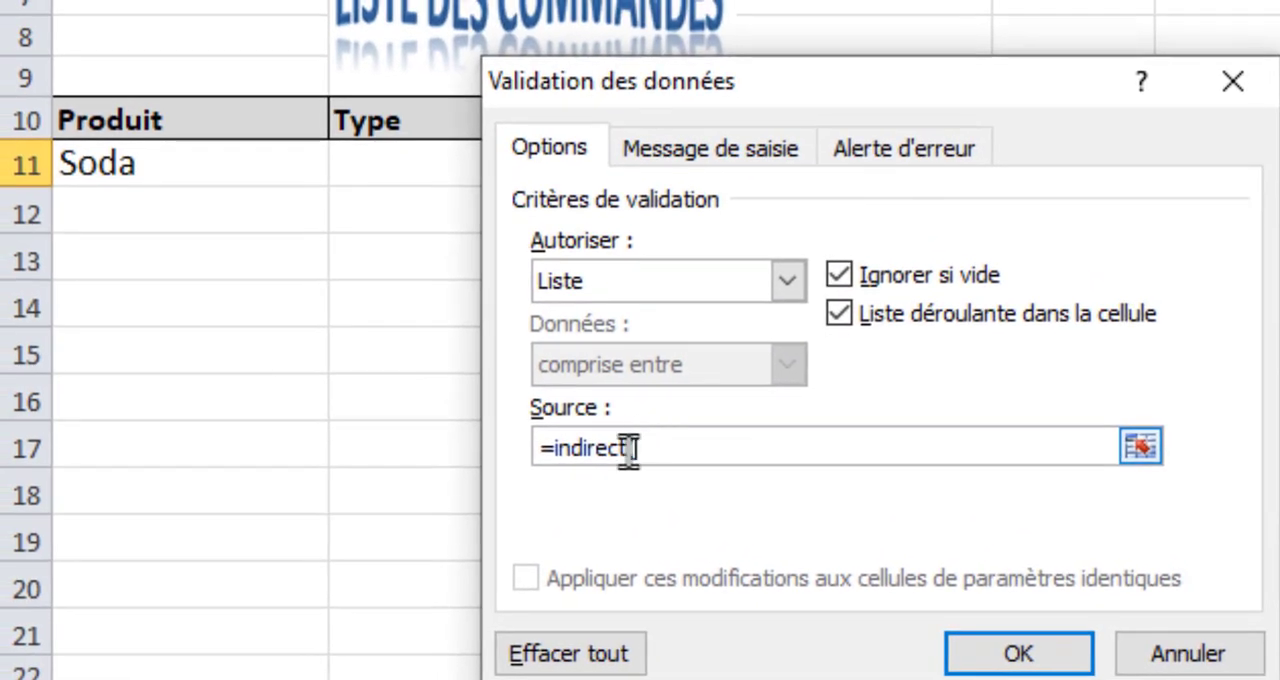
pyautogui.moveTo(860, 93); pyautogui.dragTo(1203, 94)
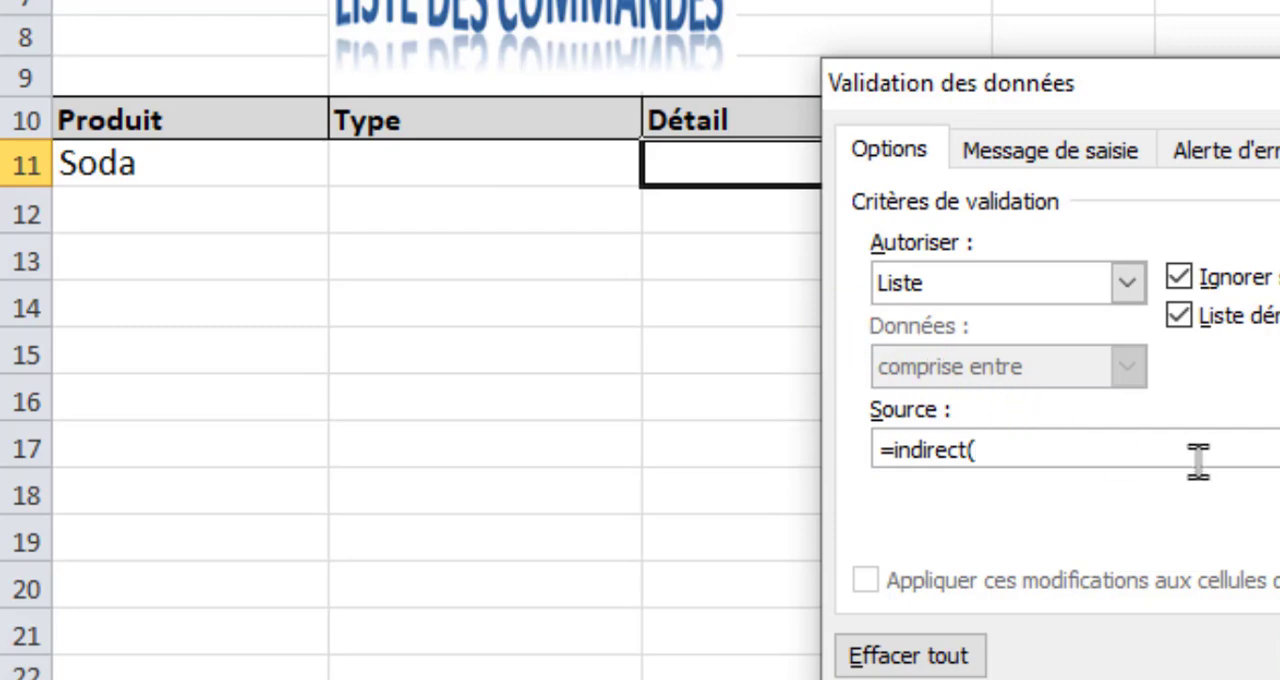
pyautogui.write('11)')
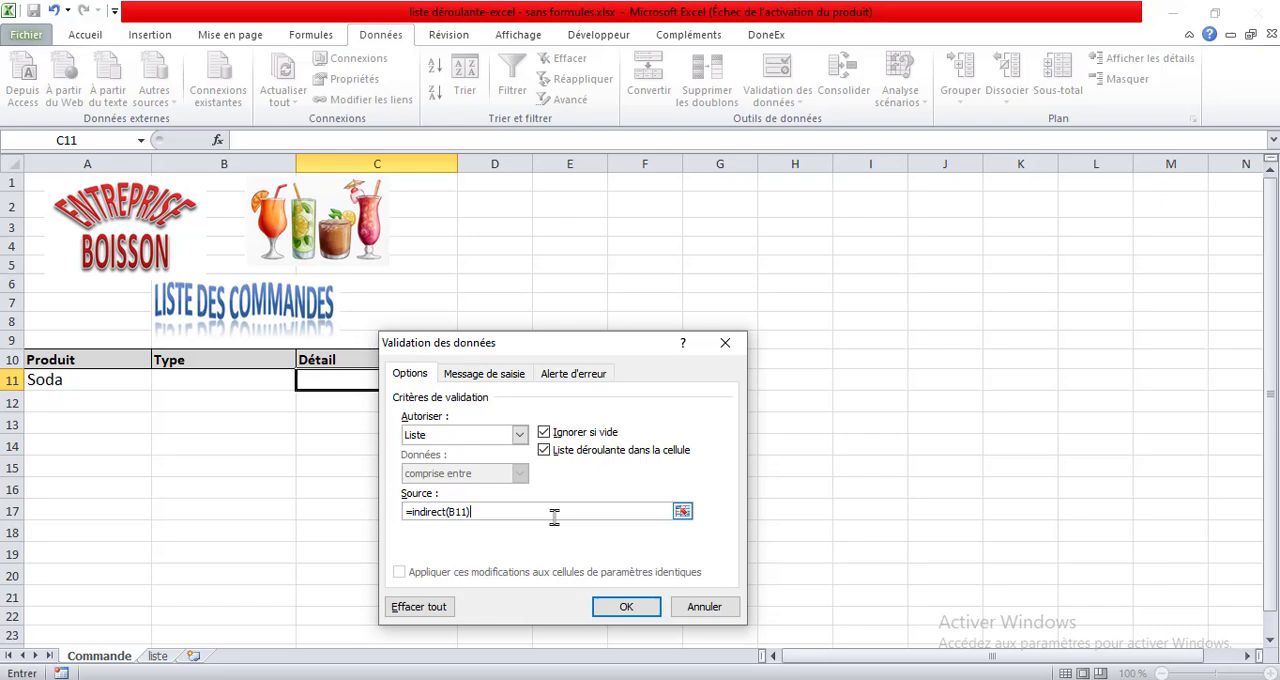
pyautogui.click(622, 607)
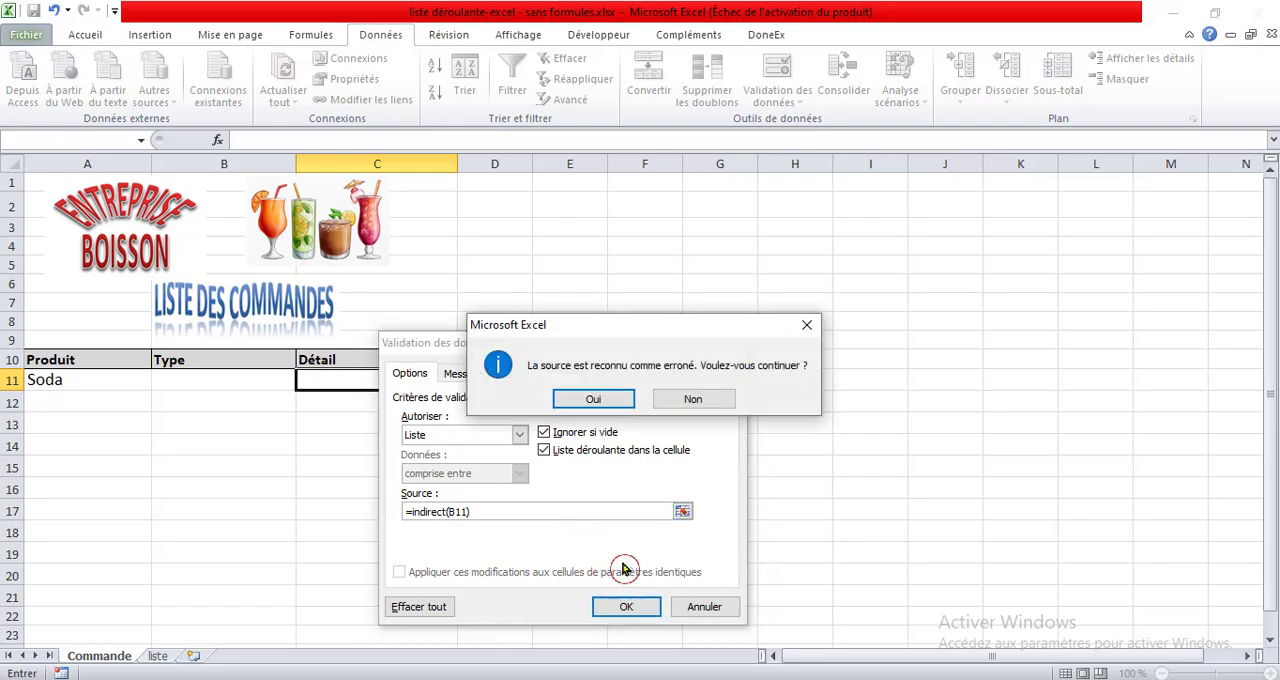
pyautogui.click(590, 399)
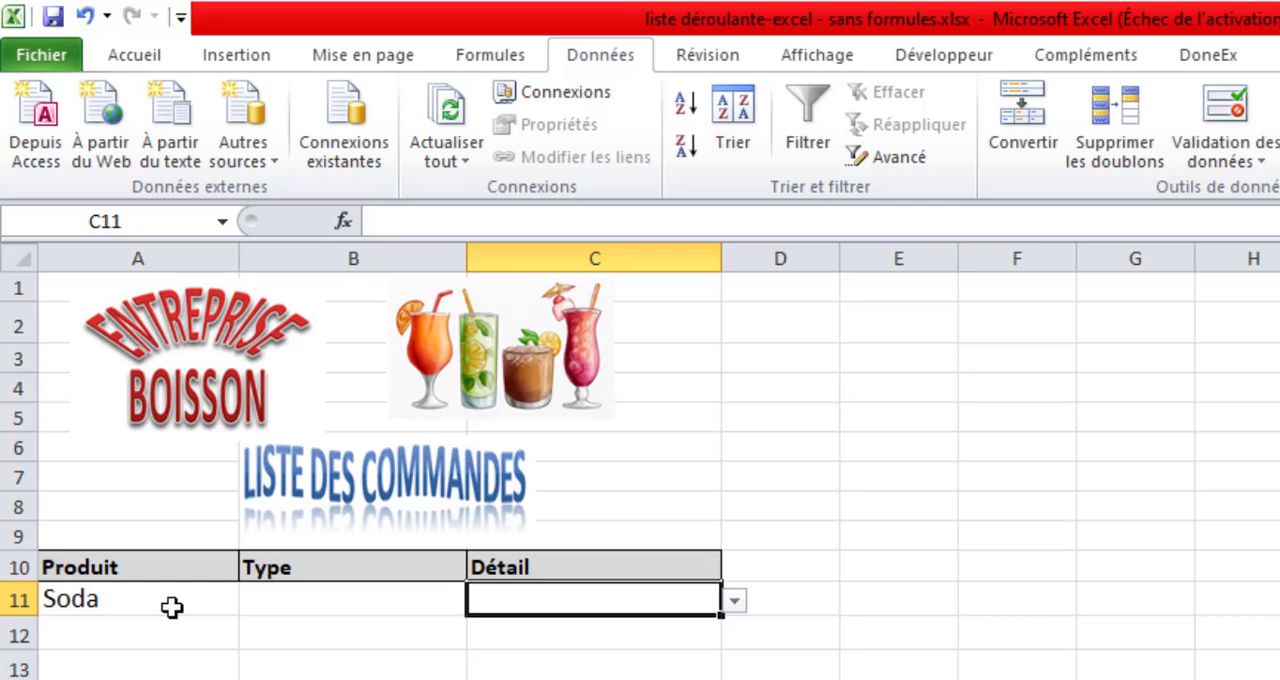
# Test the dependent lists by choosing Eau_Minéral as the Type in B11 and Eau Minérale Naturelle as the Détail in C11.
pyautogui.click(172, 607)
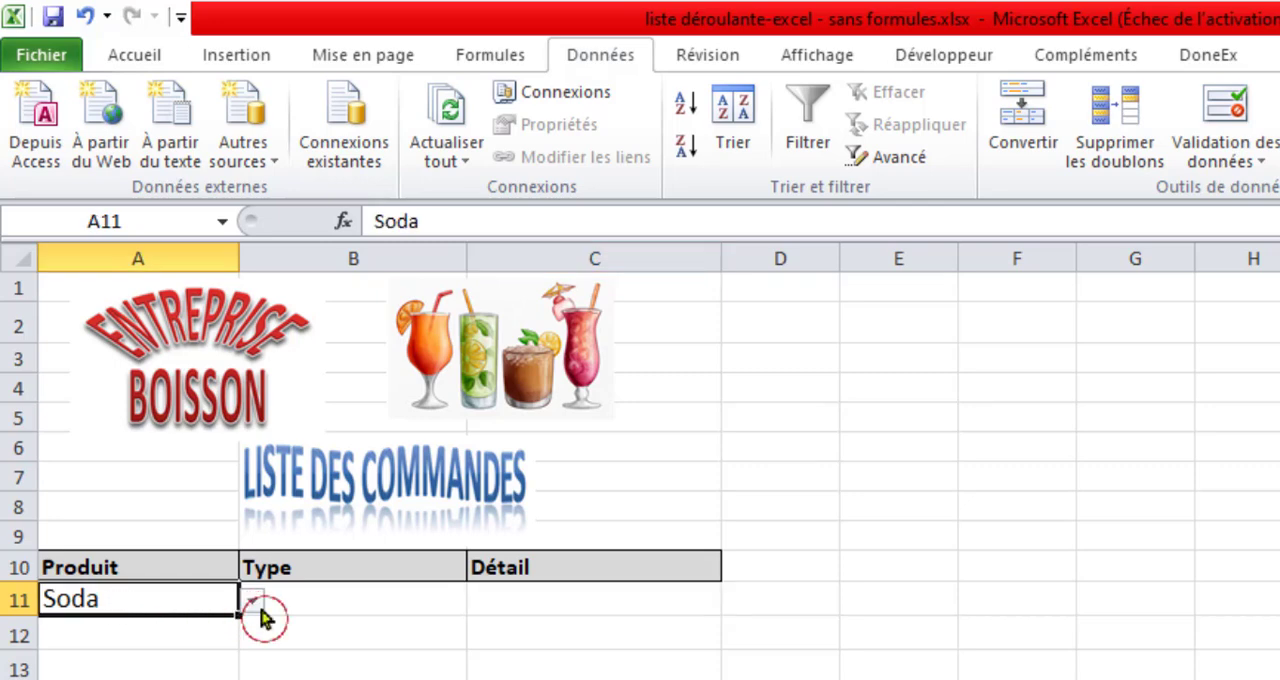
pyautogui.click(318, 600)
pyautogui.click(479, 601)
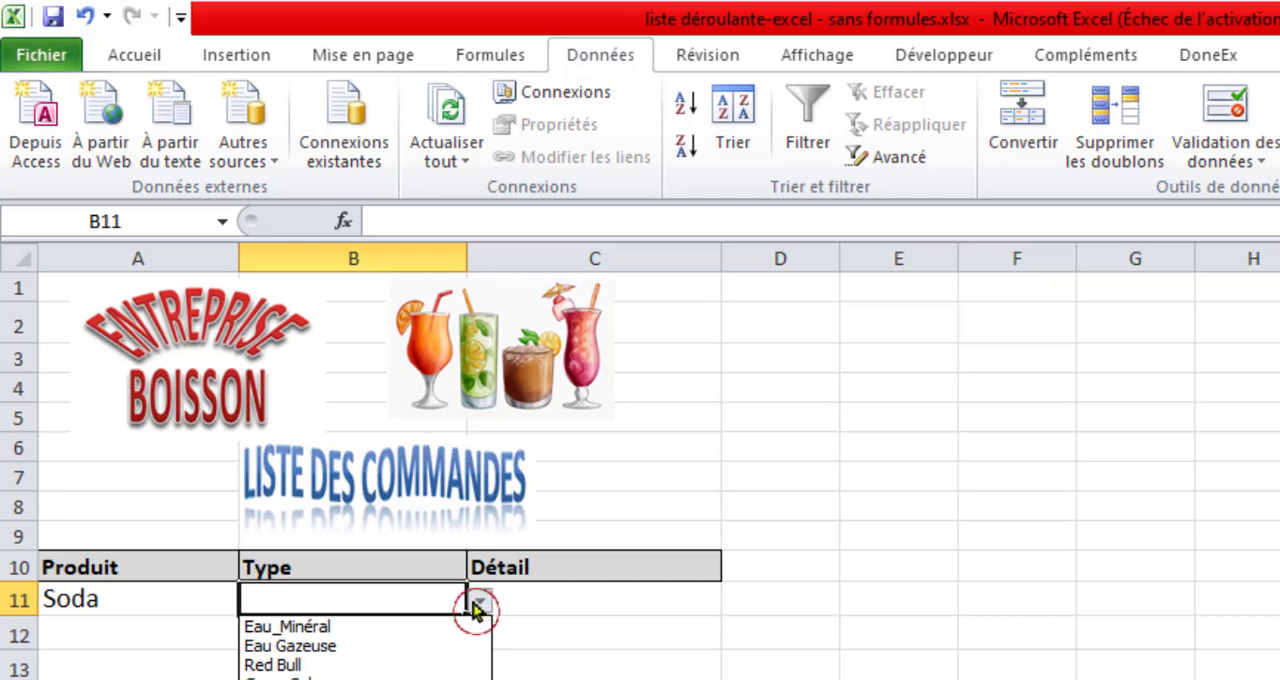
pyautogui.click(355, 624)
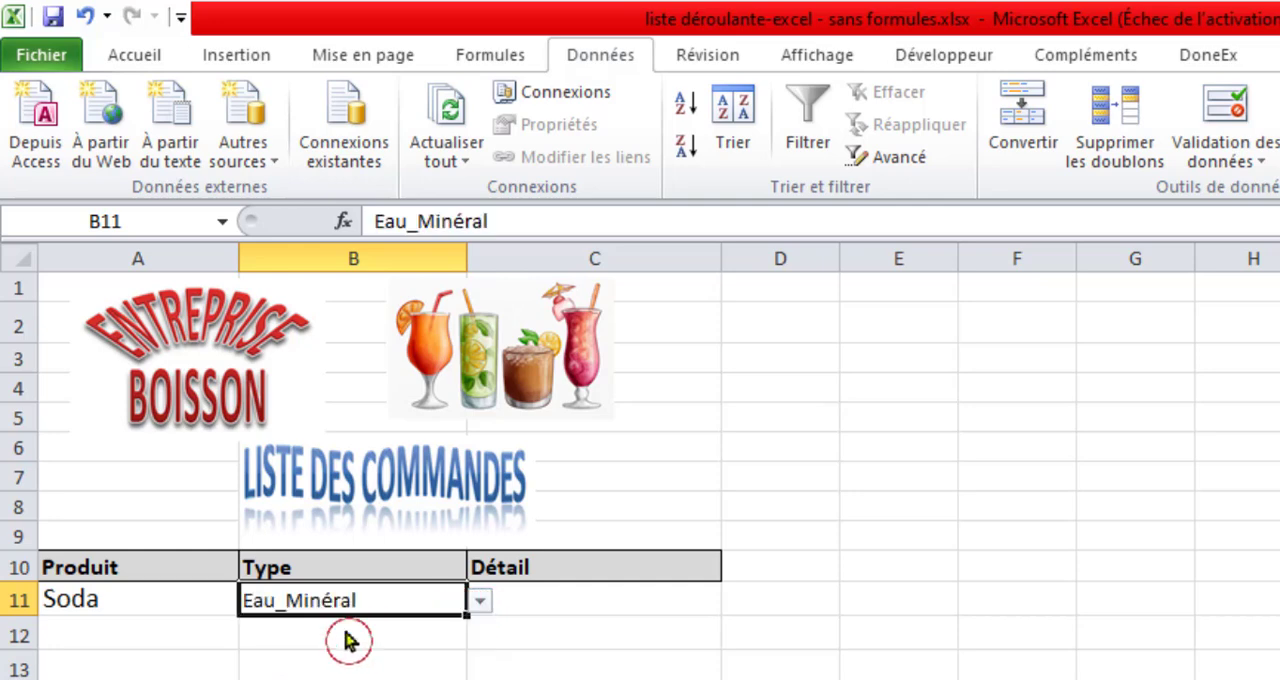
pyautogui.click(545, 602)
pyautogui.click(734, 607)
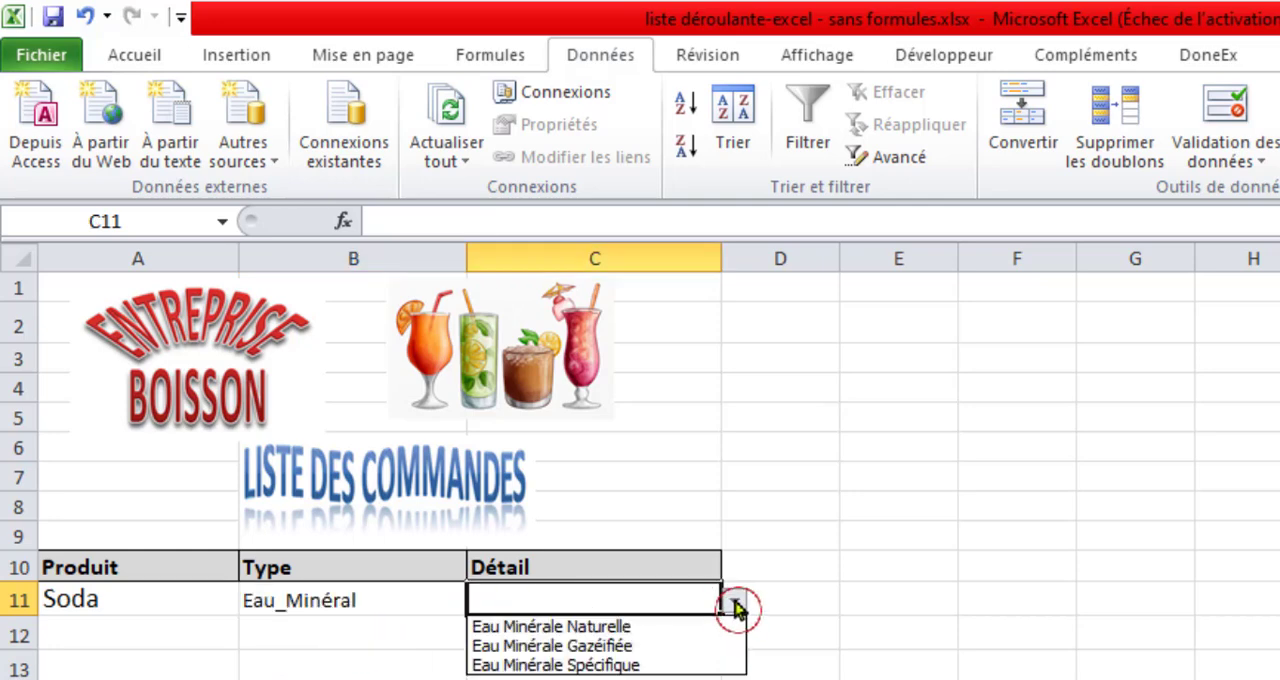
pyautogui.click(568, 627)
# Change the Type in B11 to Coca_Cola and the Détail in C11 to Coca-Cola Original.
pyautogui.click(345, 609)
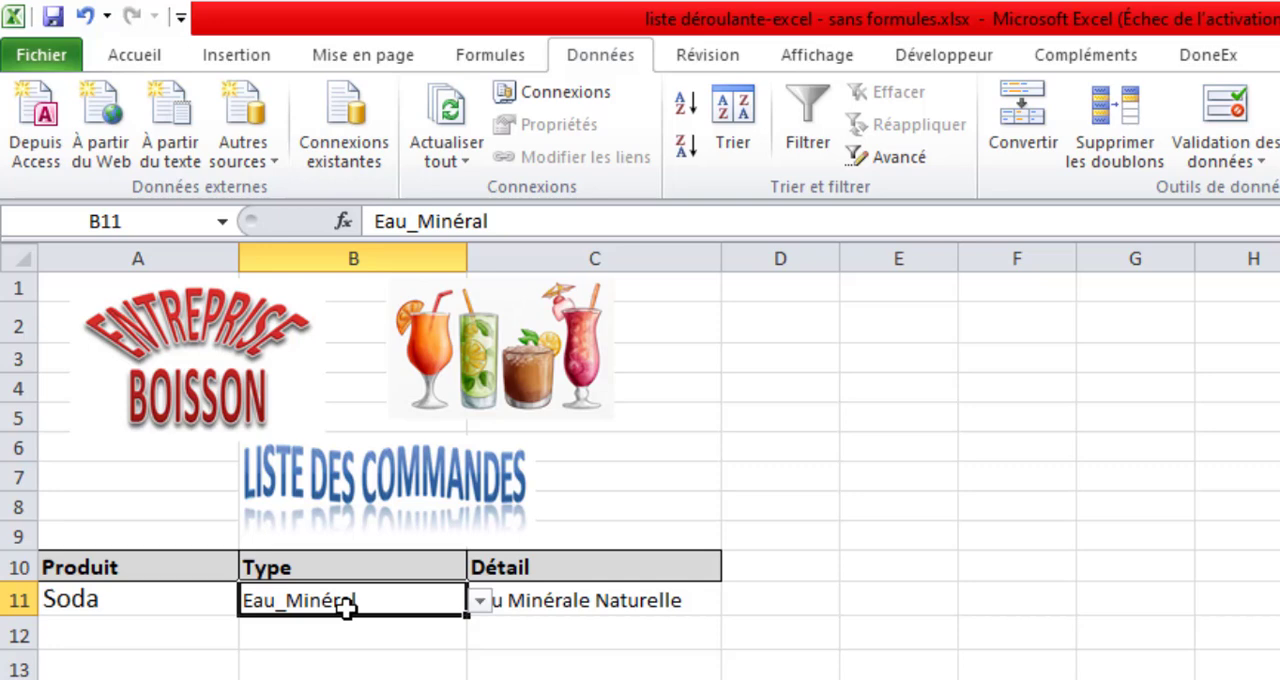
pyautogui.click(481, 600)
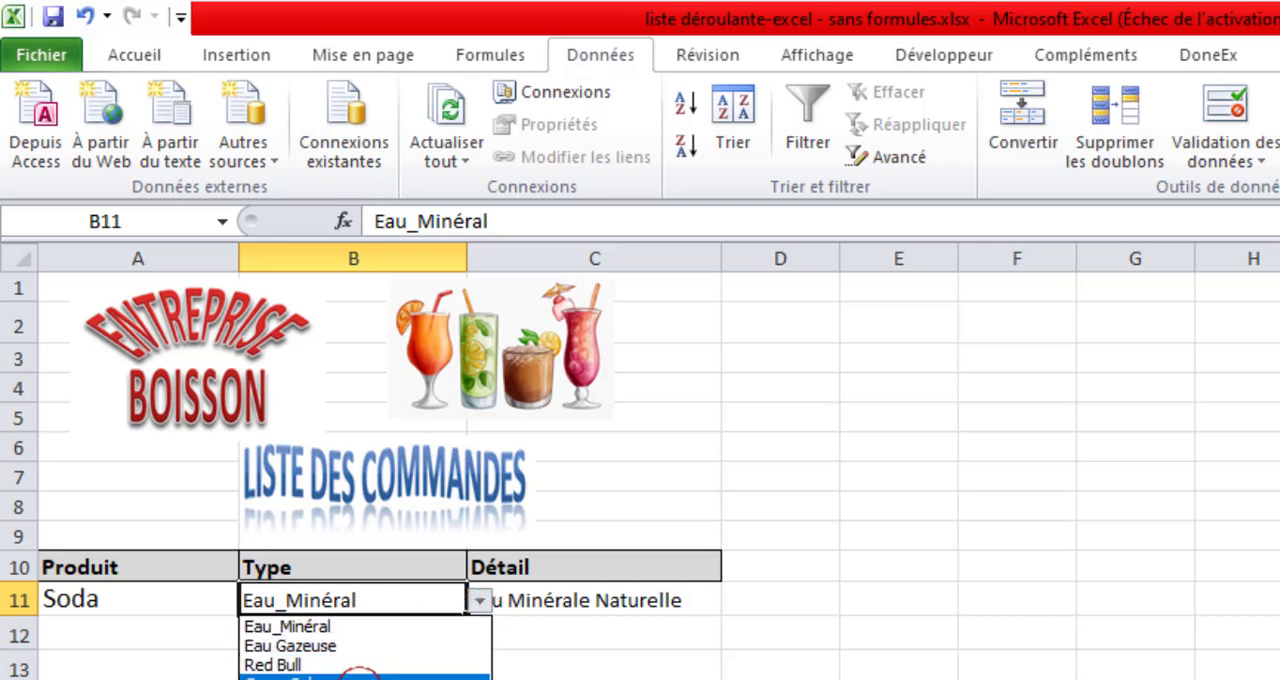
pyautogui.click(358, 676)
pyautogui.click(570, 601)
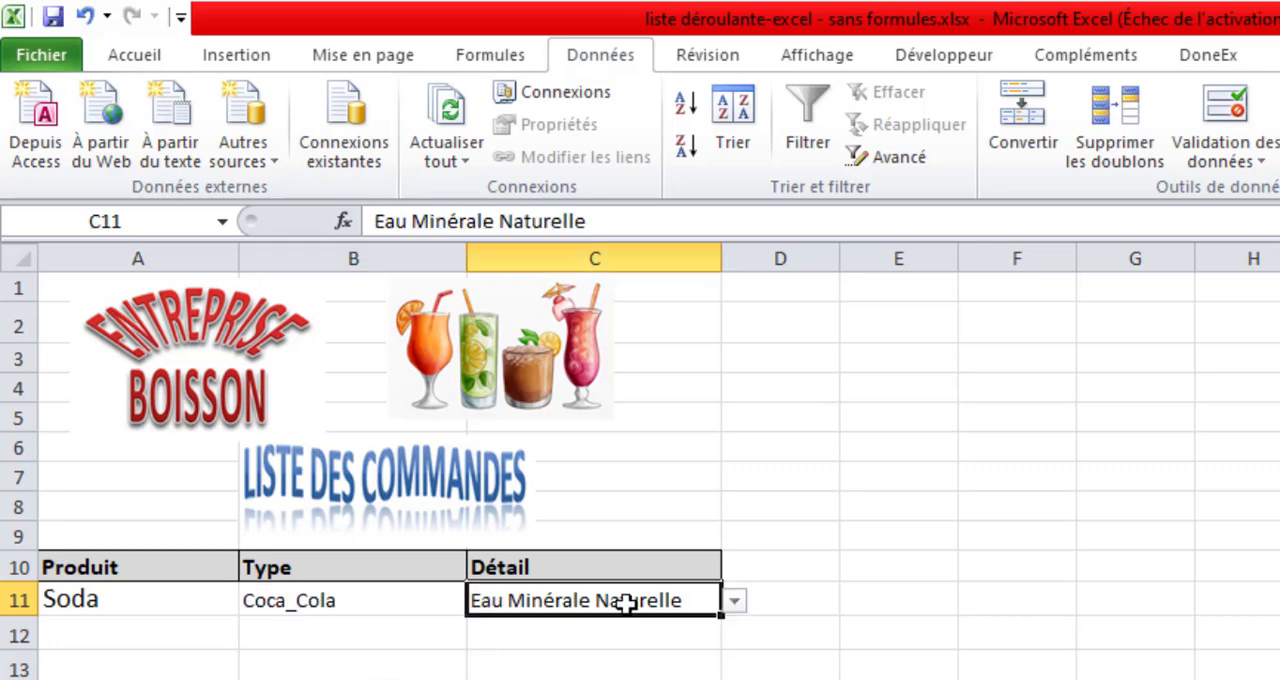
pyautogui.click(734, 600)
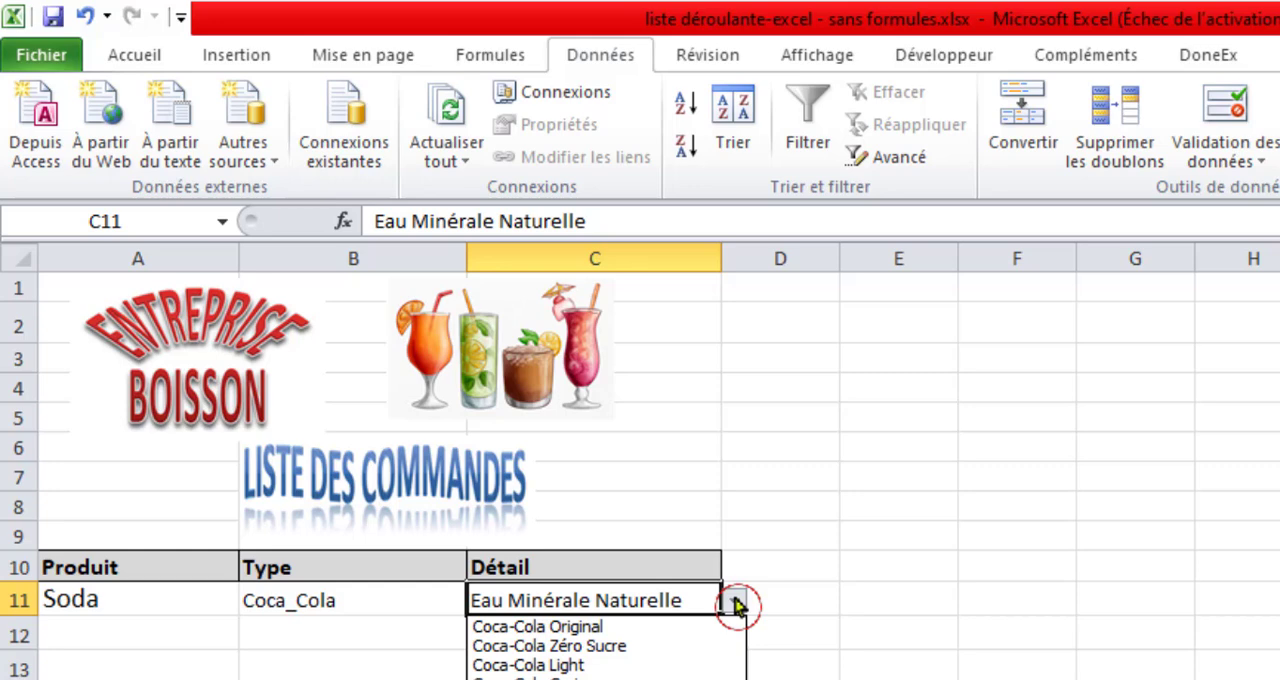
pyautogui.click(572, 628)
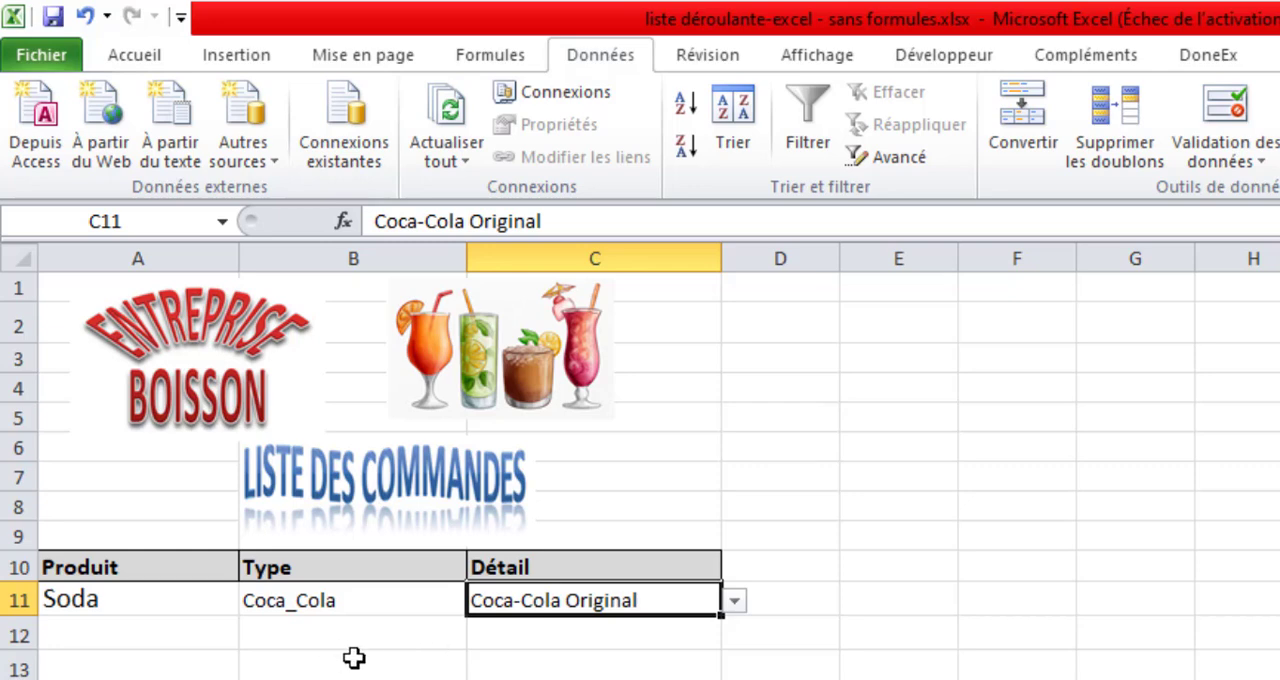
# Check cells A12 and B12 for drop-down lists, and clear the test entries from A11:C11.
pyautogui.click(127, 640)
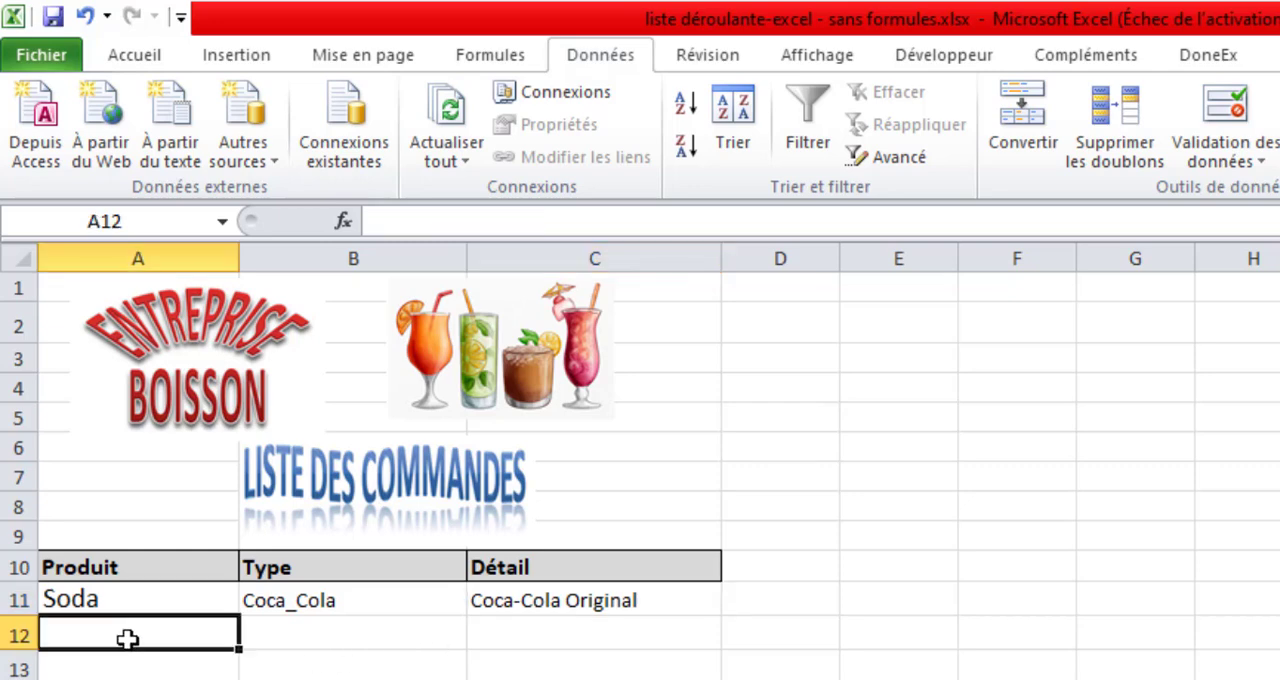
pyautogui.click(343, 636)
pyautogui.click(152, 631)
pyautogui.moveTo(137, 601); pyautogui.dragTo(549, 600)
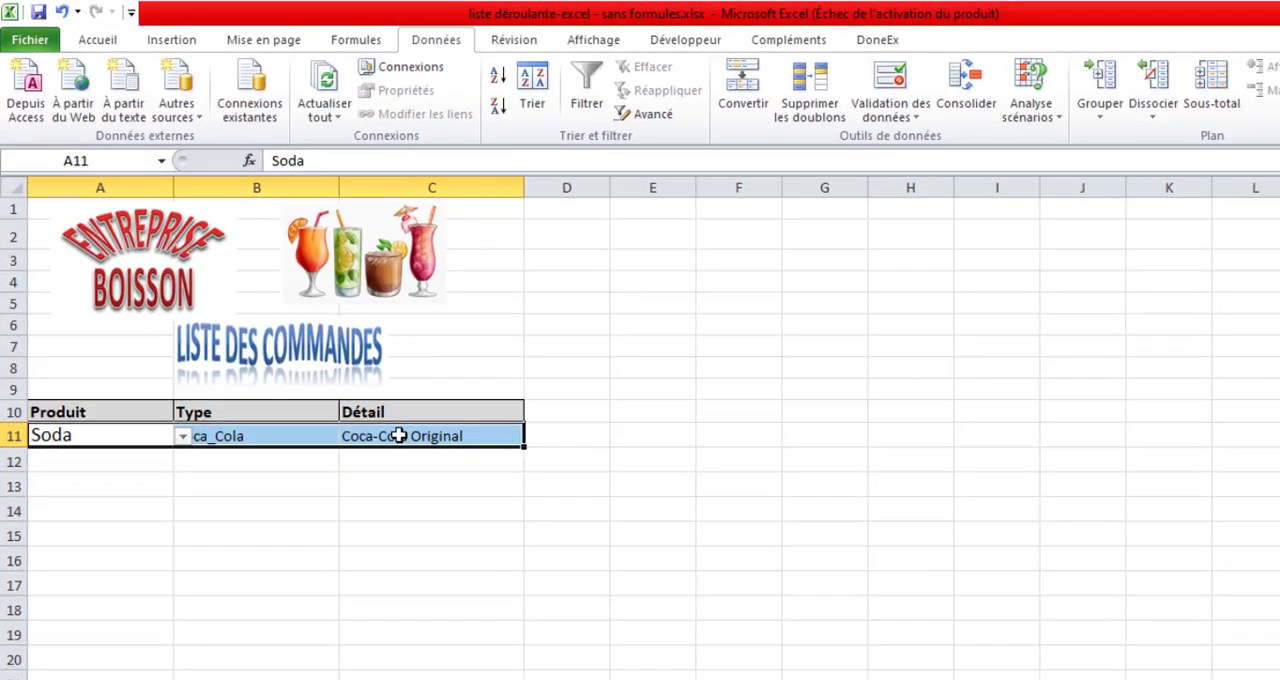
pyautogui.press('Delete')
# Fill the empty drop-down cells A11:C11 down to row 18.
pyautogui.click(113, 439)
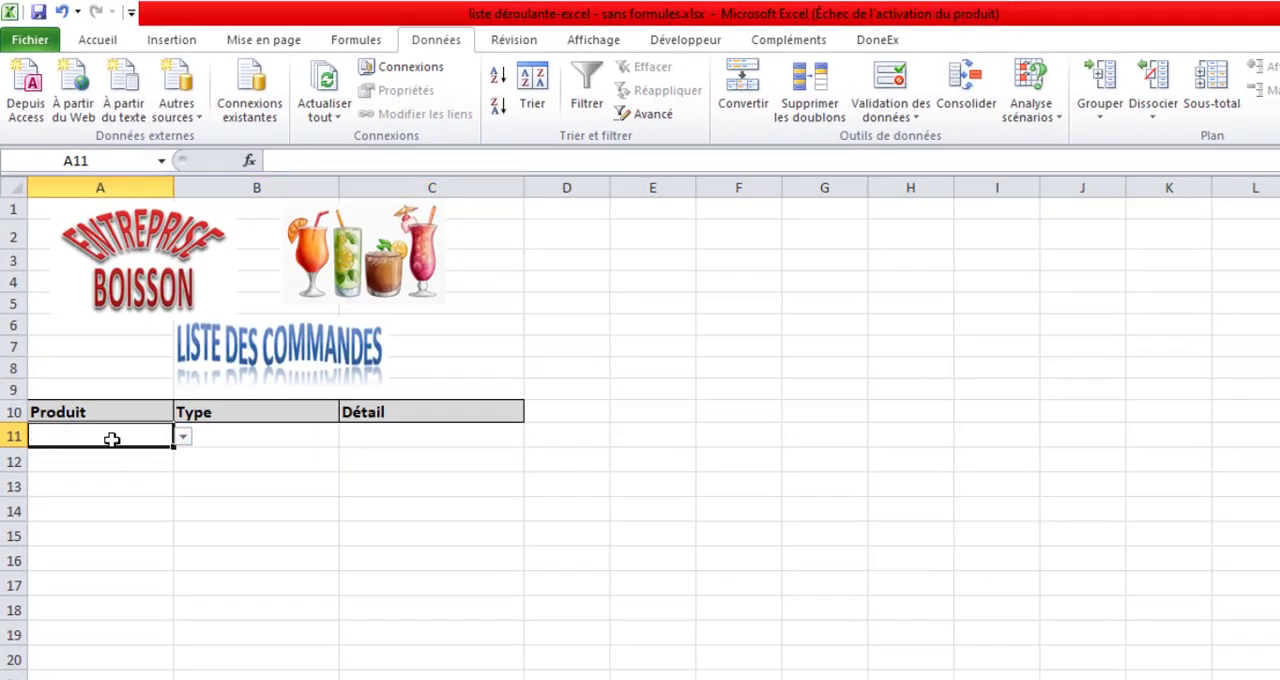
pyautogui.moveTo(145, 438); pyautogui.dragTo(376, 435)
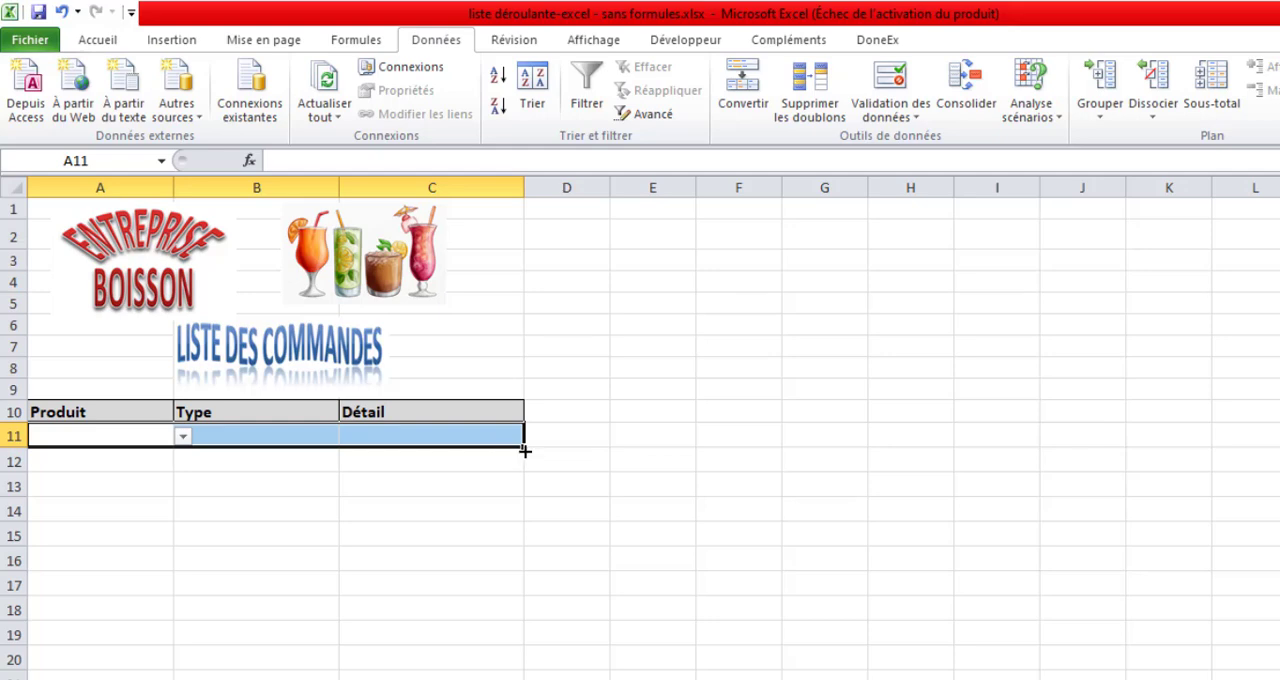
pyautogui.moveTo(525, 451); pyautogui.dragTo(528, 619)
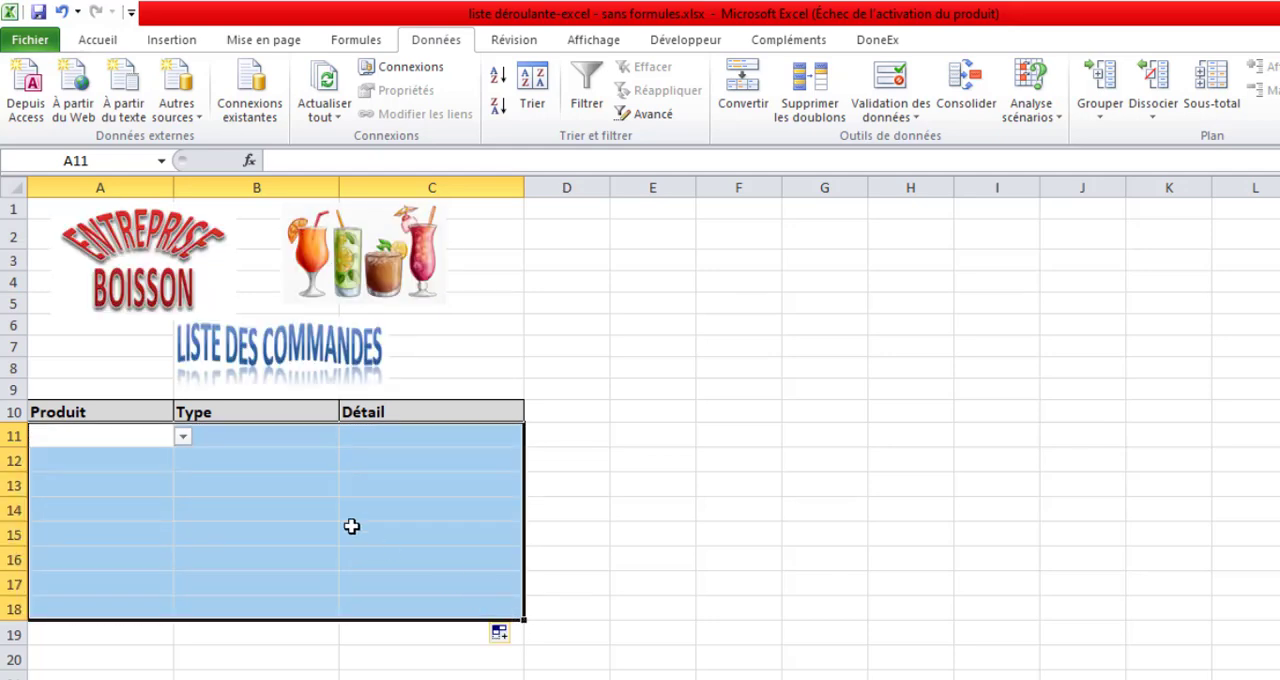
pyautogui.click(293, 486)
# Fill order row 11 from the drop-down lists with jus, Avocat and Jus d'avocat et banane.
pyautogui.click(126, 444)
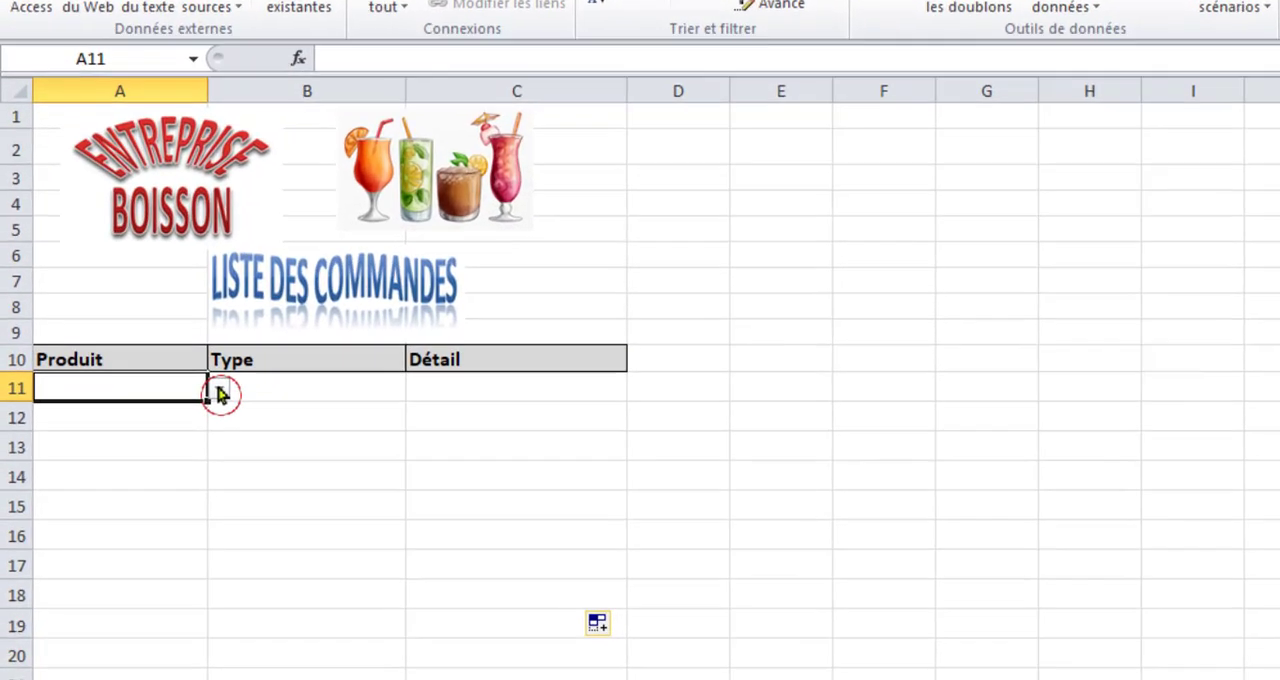
pyautogui.click(181, 437)
pyautogui.click(137, 372)
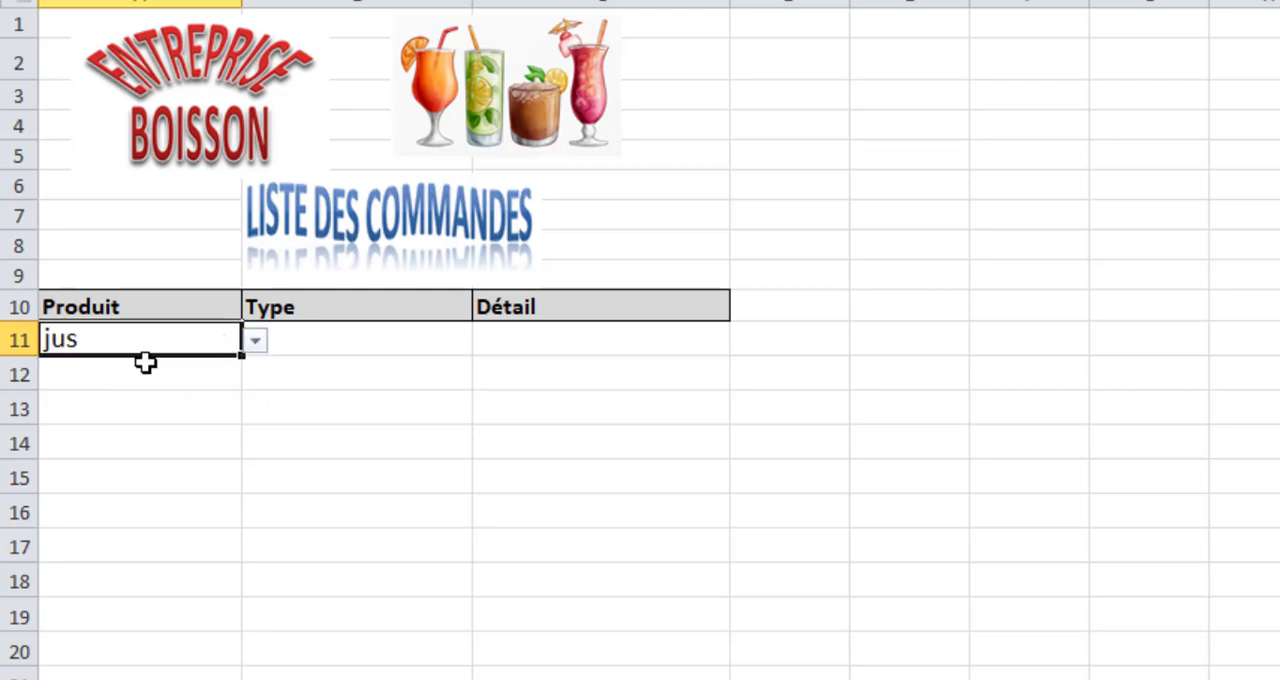
pyautogui.click(367, 332)
pyautogui.click(485, 342)
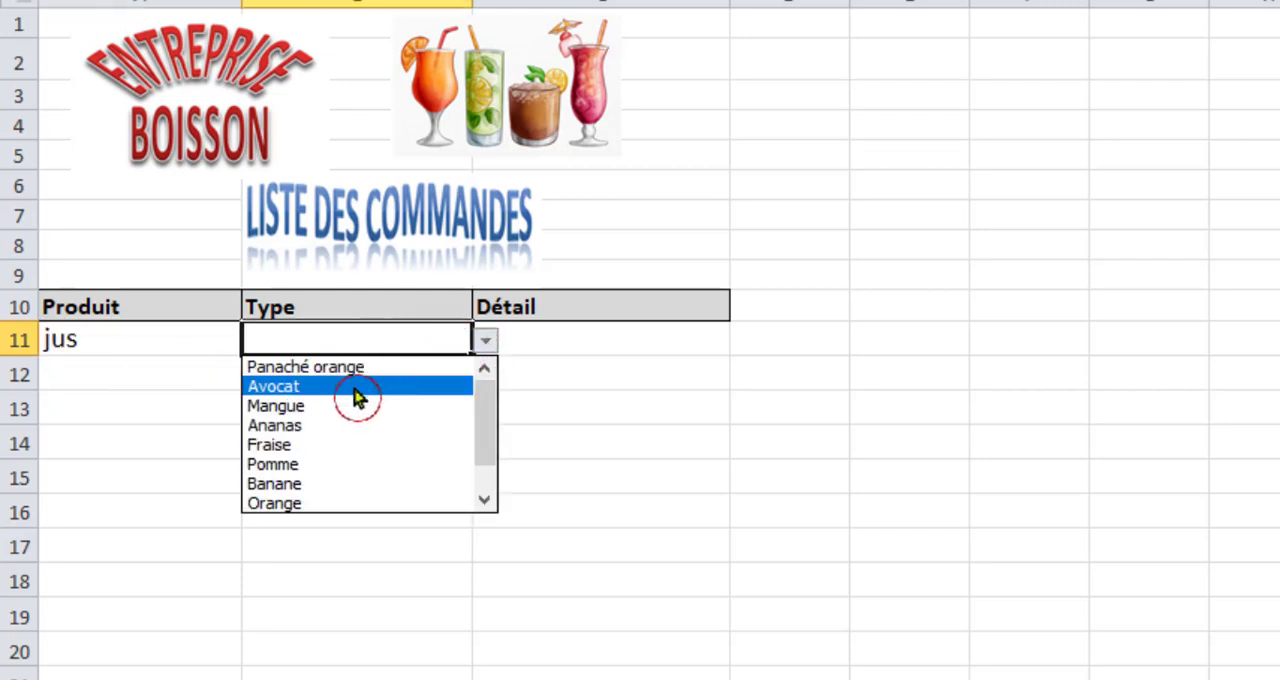
pyautogui.click(358, 397)
pyautogui.click(558, 336)
pyautogui.click(745, 345)
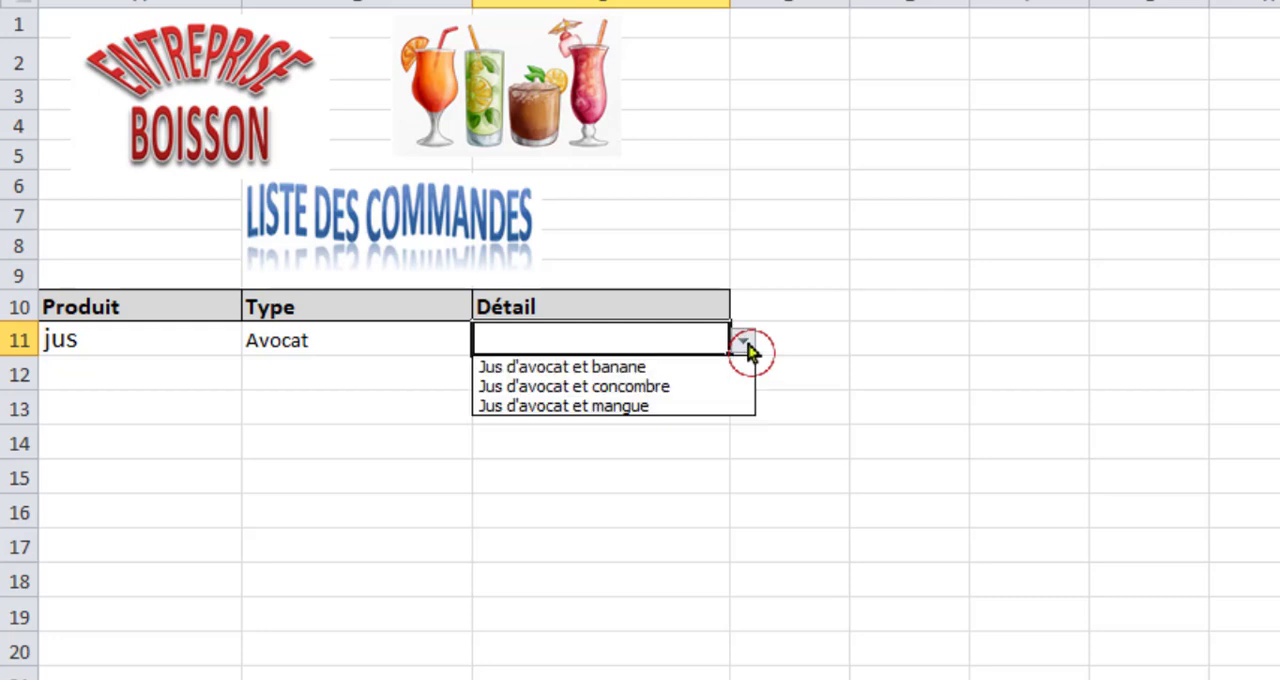
pyautogui.click(632, 367)
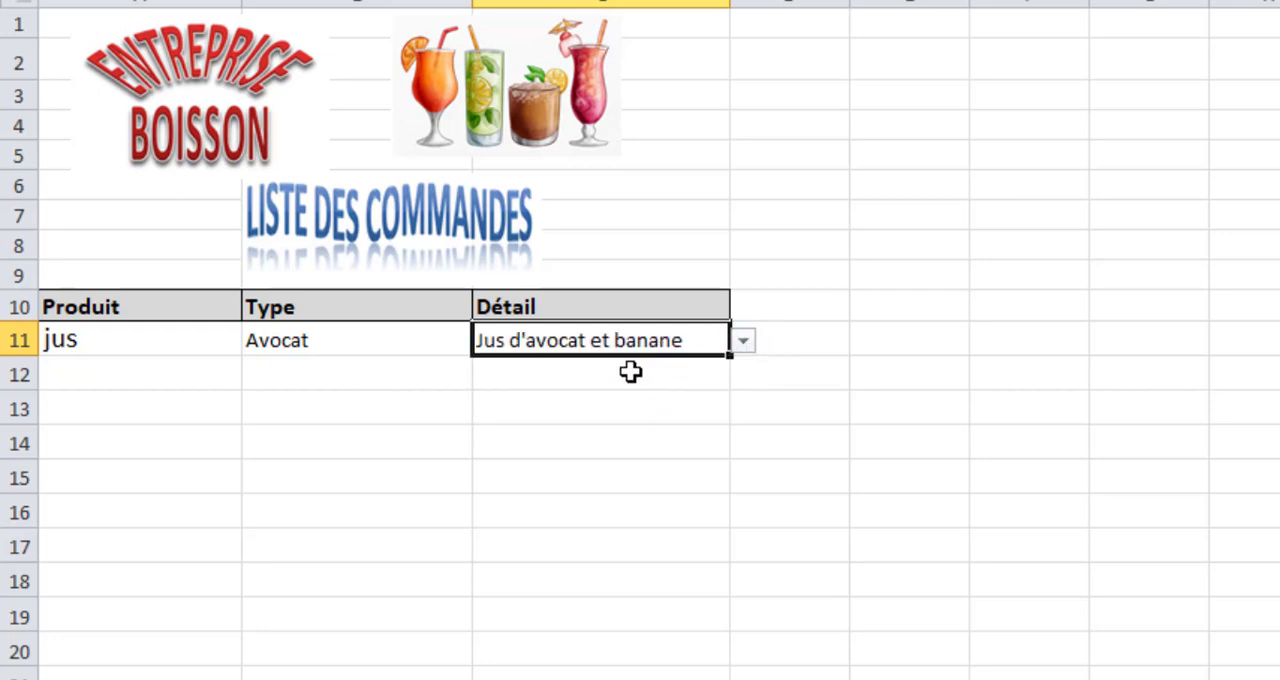
# Fill order row 12 from the drop-down lists with Soda, Coca_Cola and Coca-Cola Cerise.
pyautogui.click(148, 377)
pyautogui.click(255, 375)
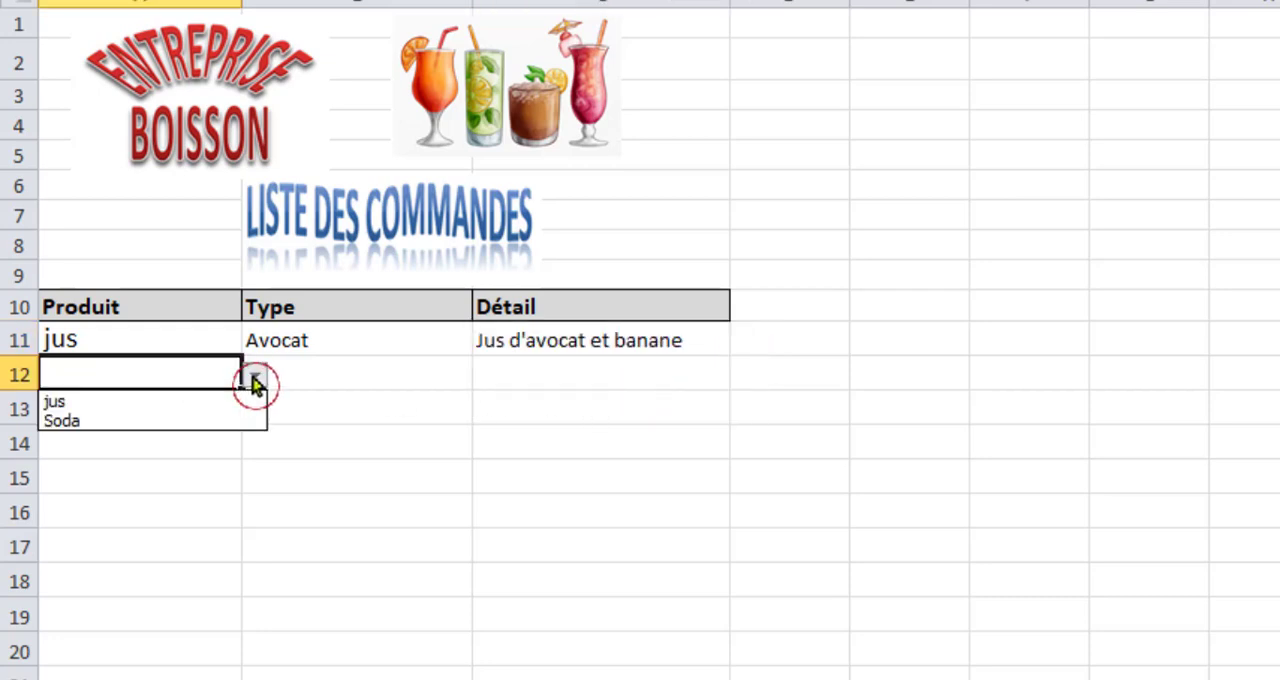
pyautogui.click(139, 424)
pyautogui.click(317, 365)
pyautogui.click(485, 376)
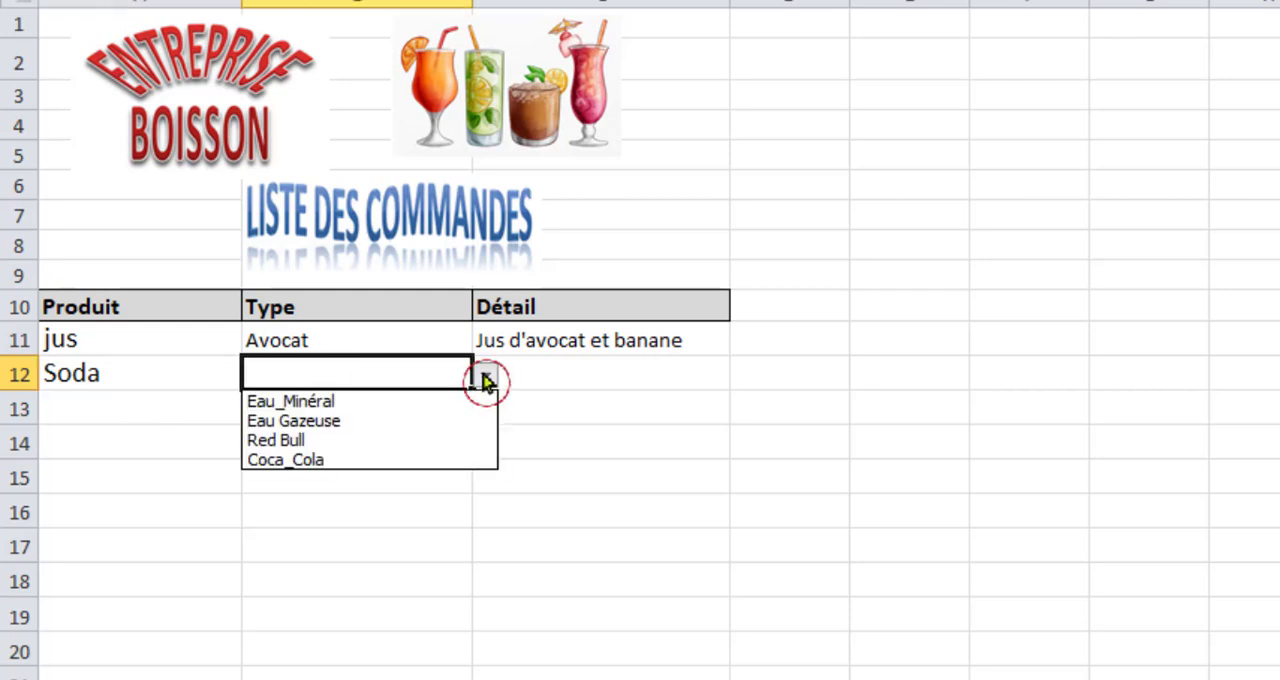
pyautogui.click(363, 460)
pyautogui.click(567, 368)
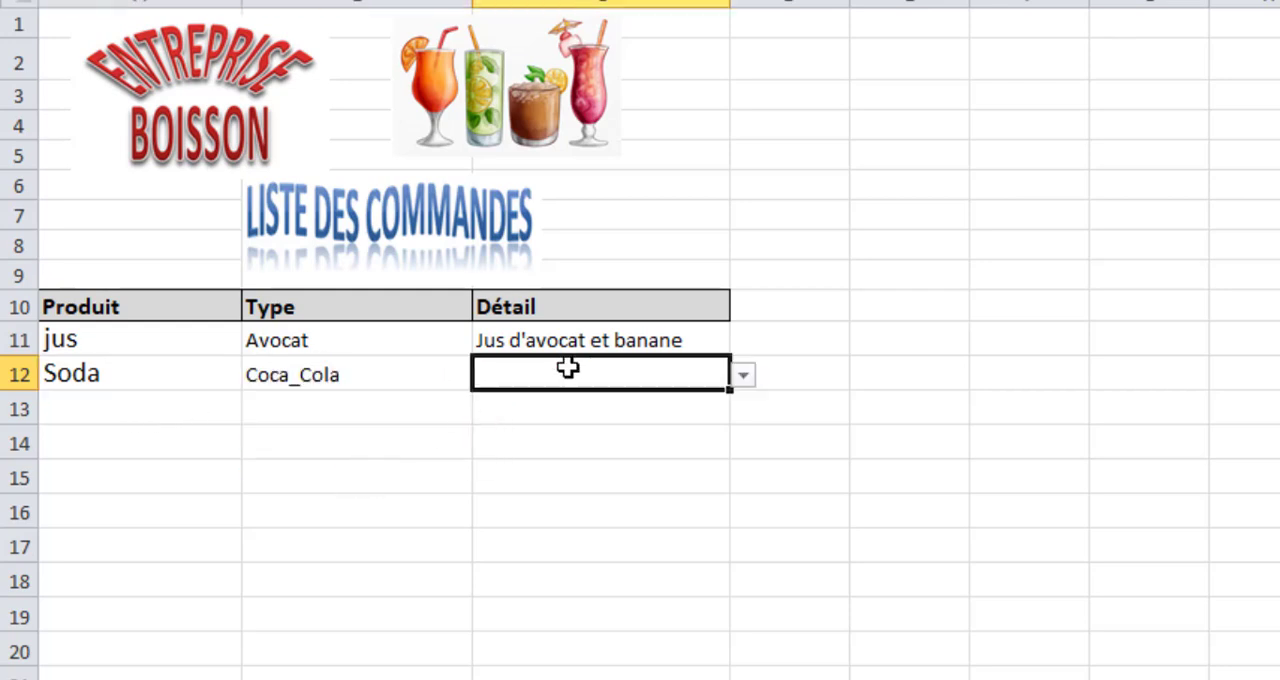
pyautogui.click(745, 375)
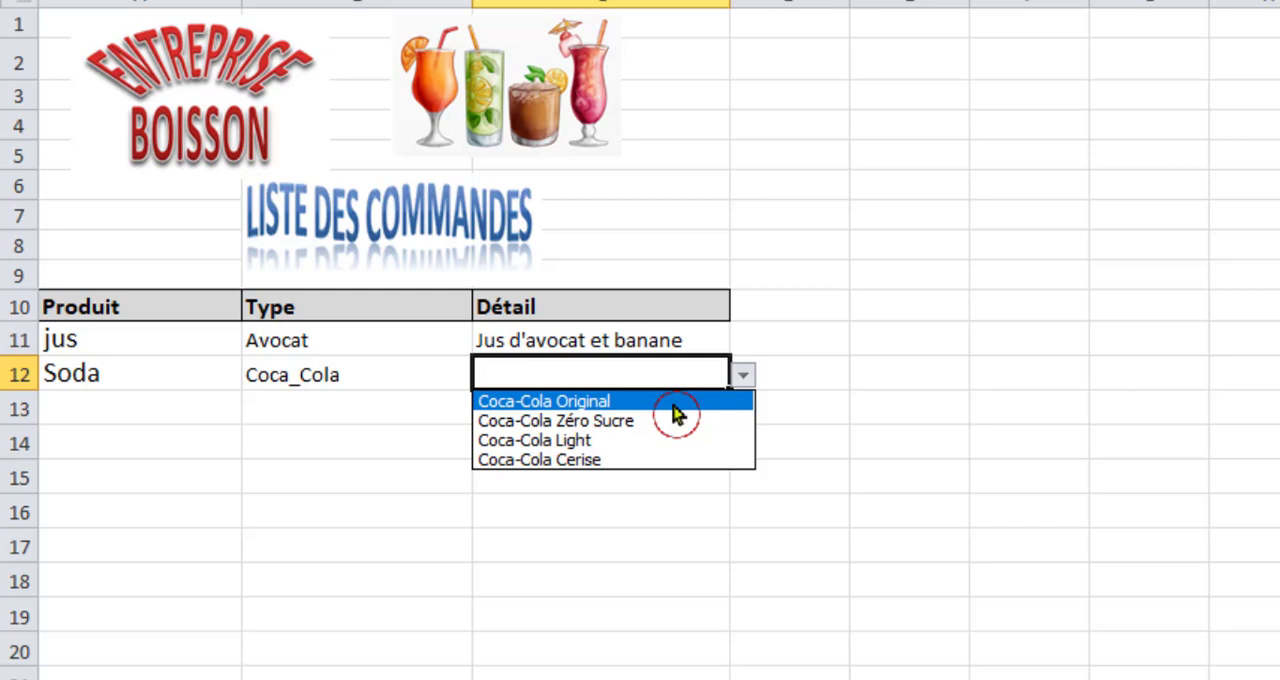
pyautogui.click(621, 464)
# Fill order row 13 from the drop-down lists with jus, Ananas and Jus d'ananas pur.
pyautogui.click(123, 418)
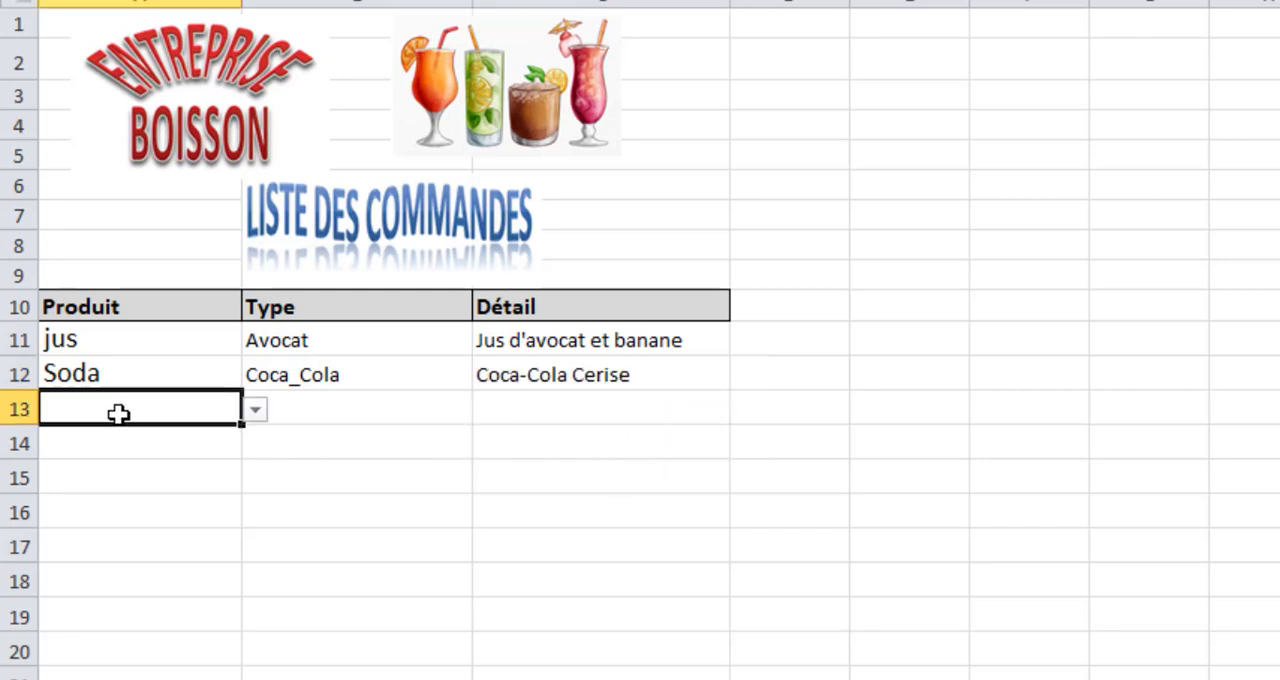
pyautogui.click(256, 411)
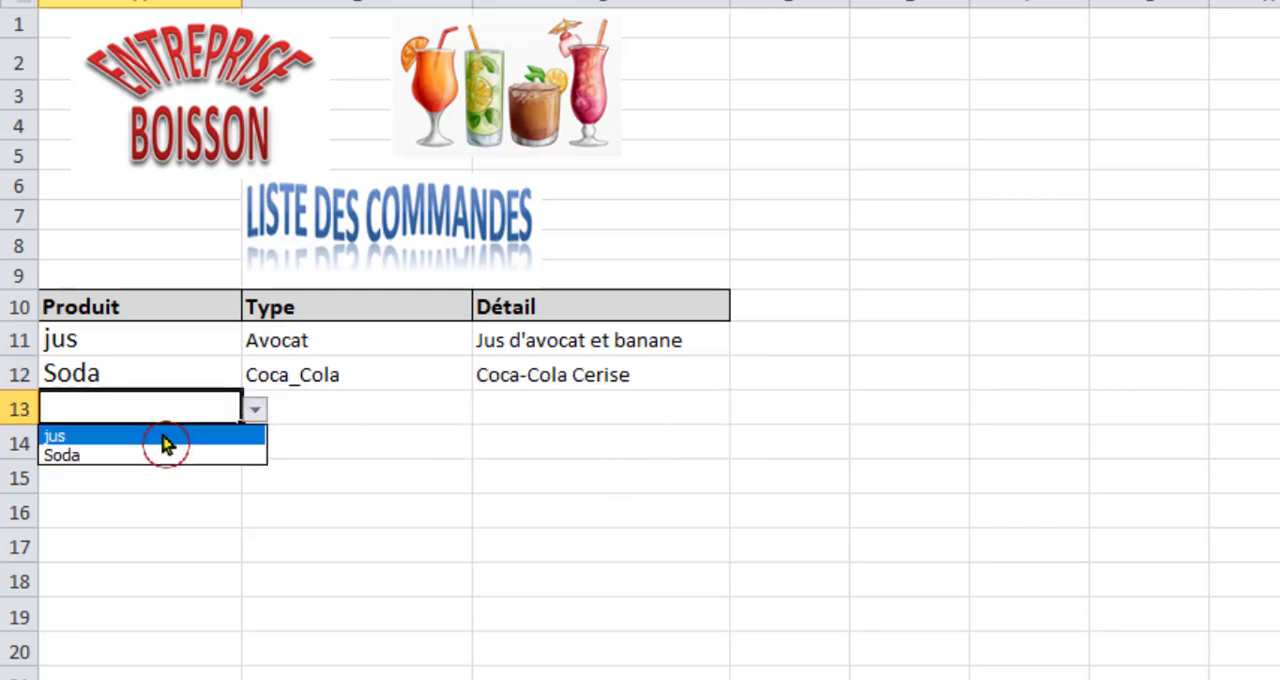
pyautogui.click(168, 436)
pyautogui.click(315, 403)
pyautogui.click(488, 413)
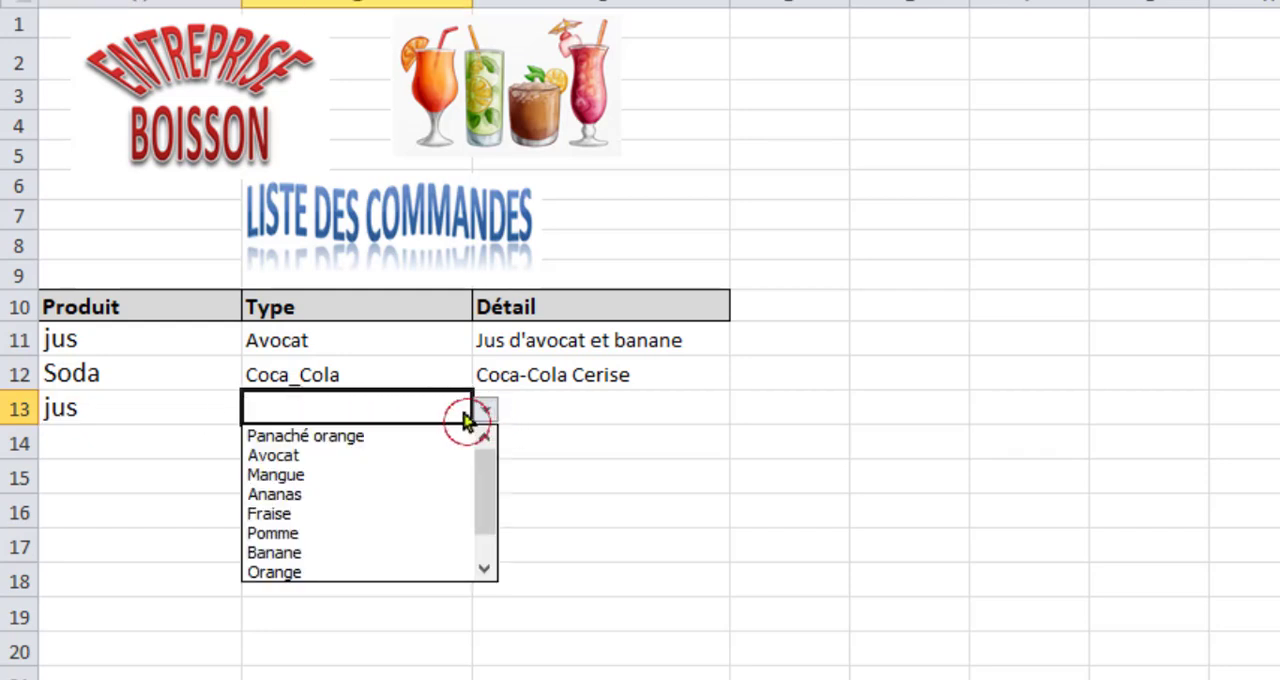
pyautogui.click(349, 494)
pyautogui.click(566, 409)
pyautogui.click(737, 414)
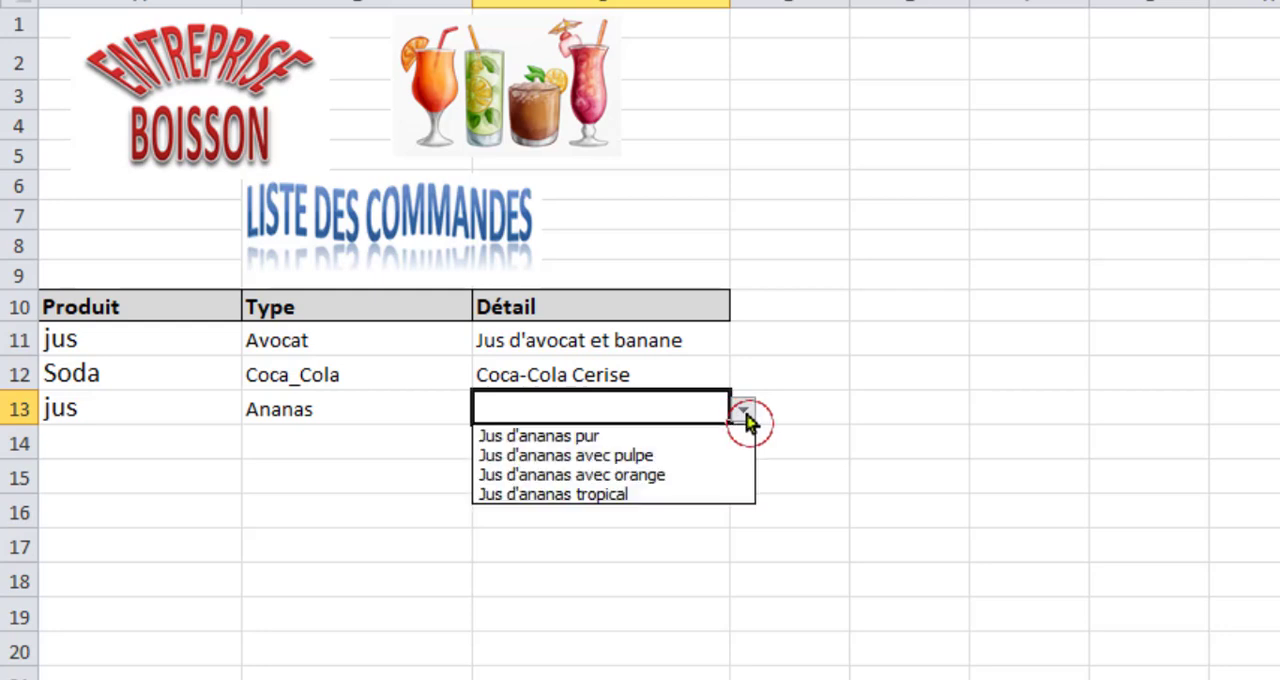
pyautogui.click(595, 438)
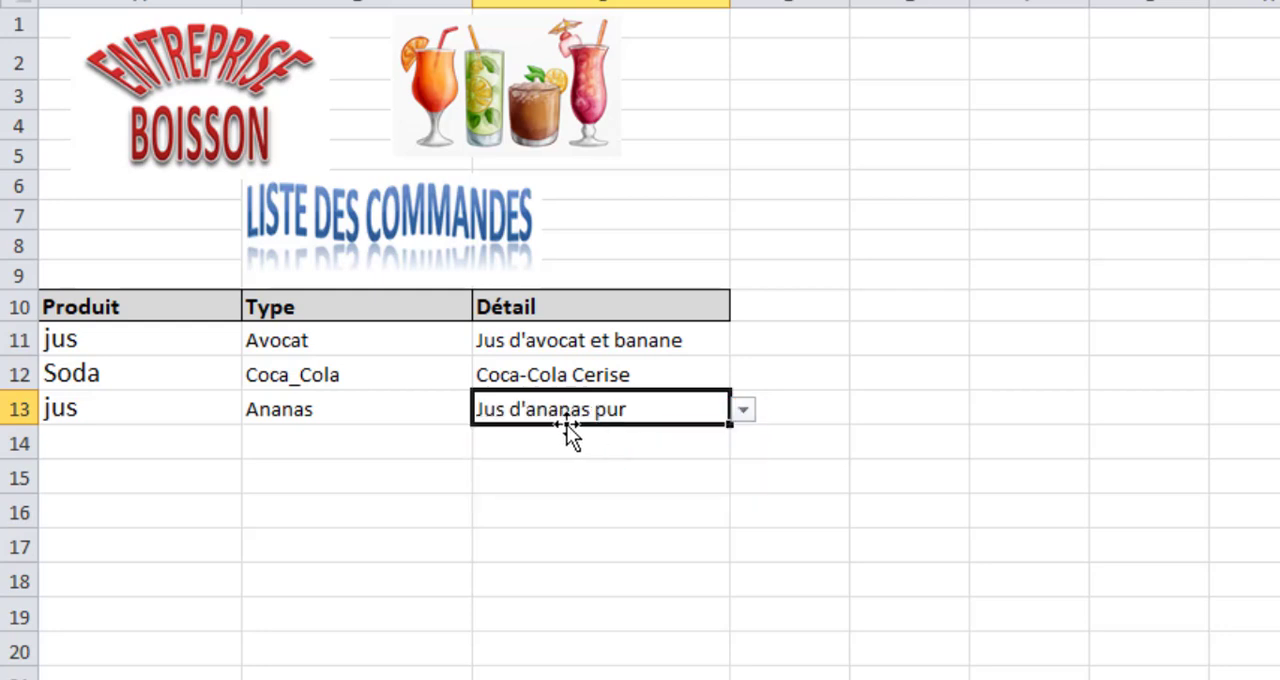
pyautogui.click(365, 486)
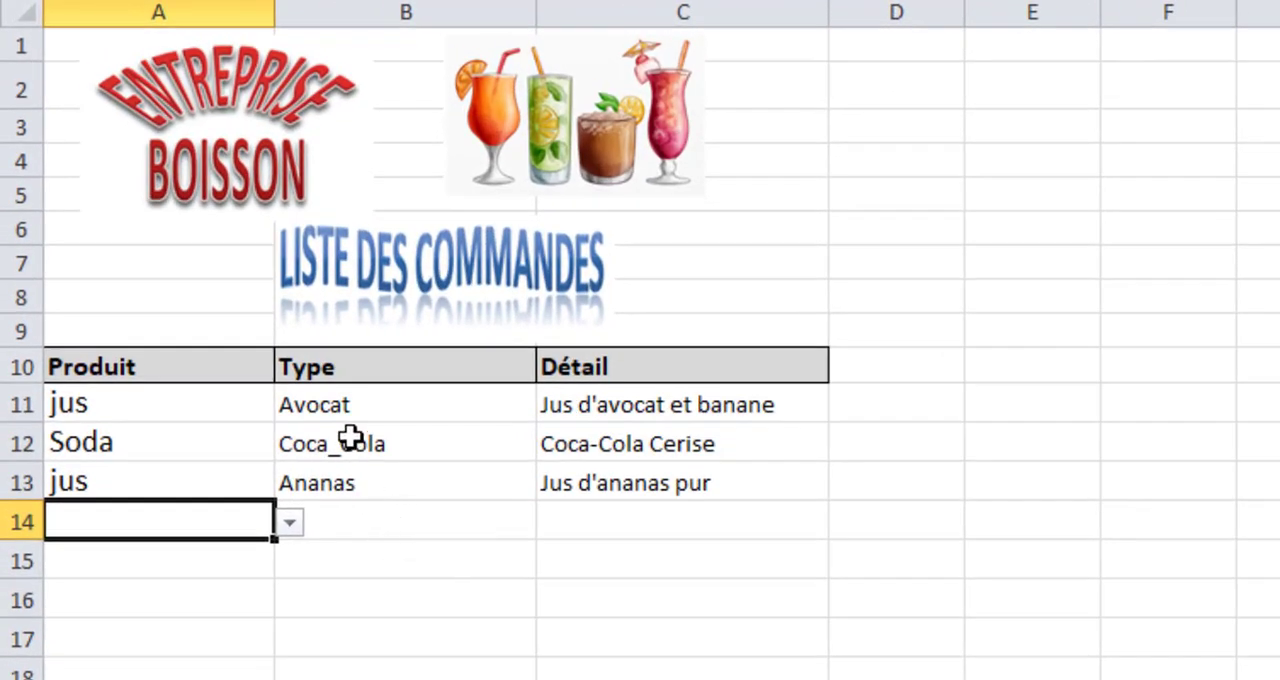
pyautogui.click(350, 437)
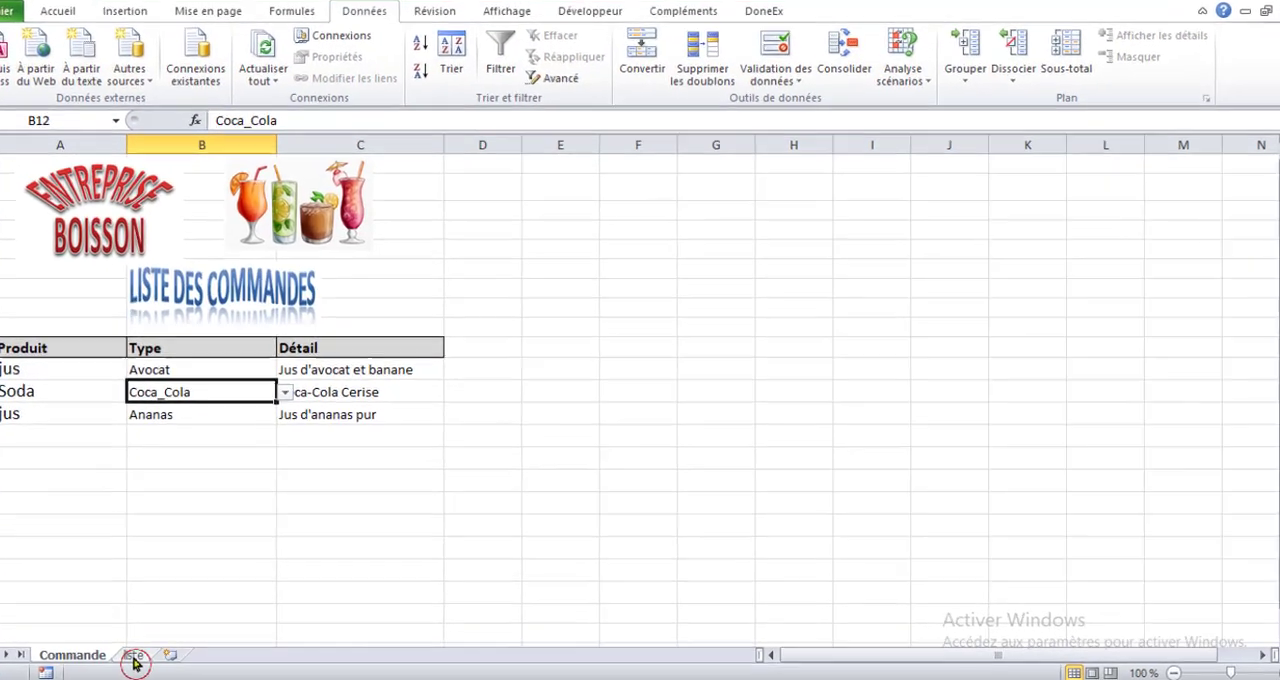
# On the liste sheet, create a named range from the Red Bull block E14:E18, using its top row as the name.
pyautogui.click(157, 655)
pyautogui.click(463, 195)
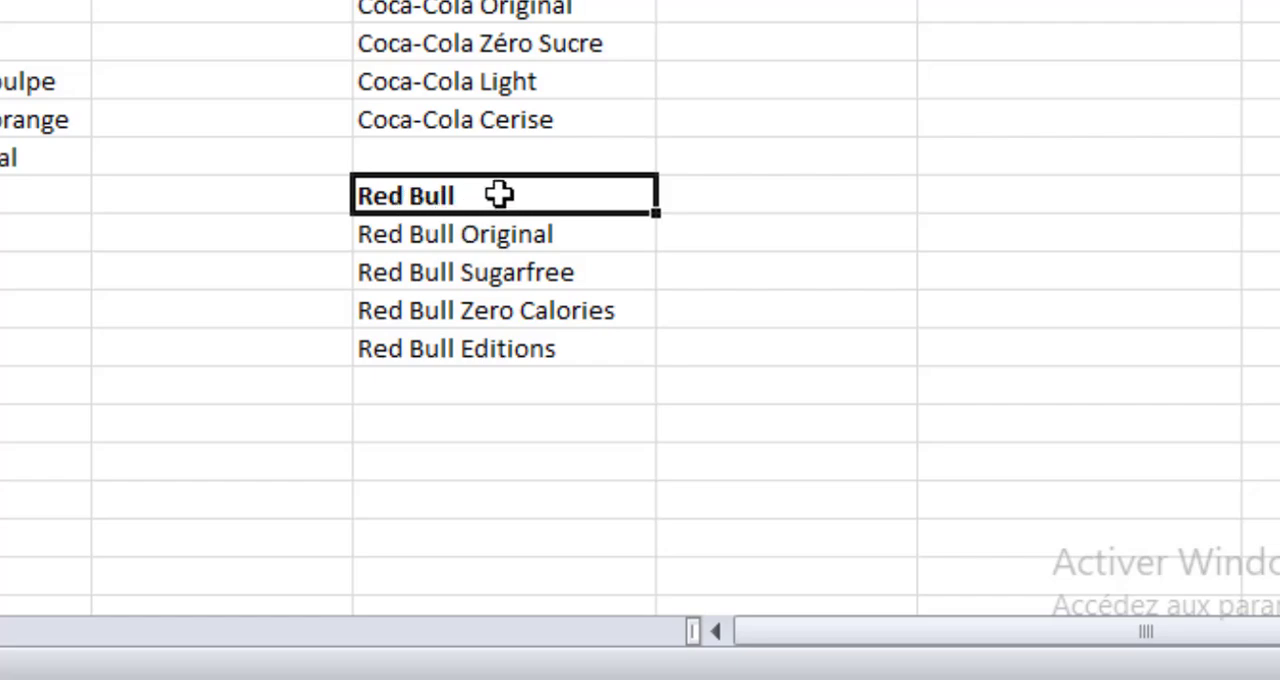
pyautogui.moveTo(493, 195); pyautogui.dragTo(491, 349)
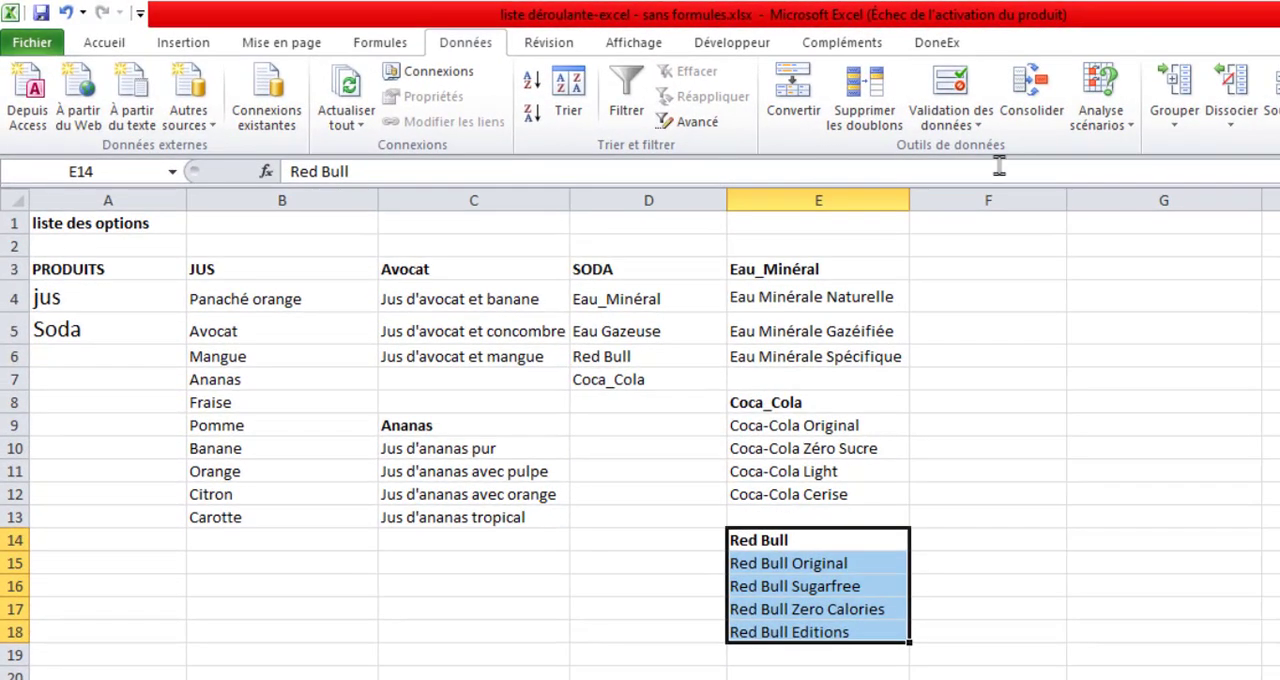
pyautogui.click(973, 126)
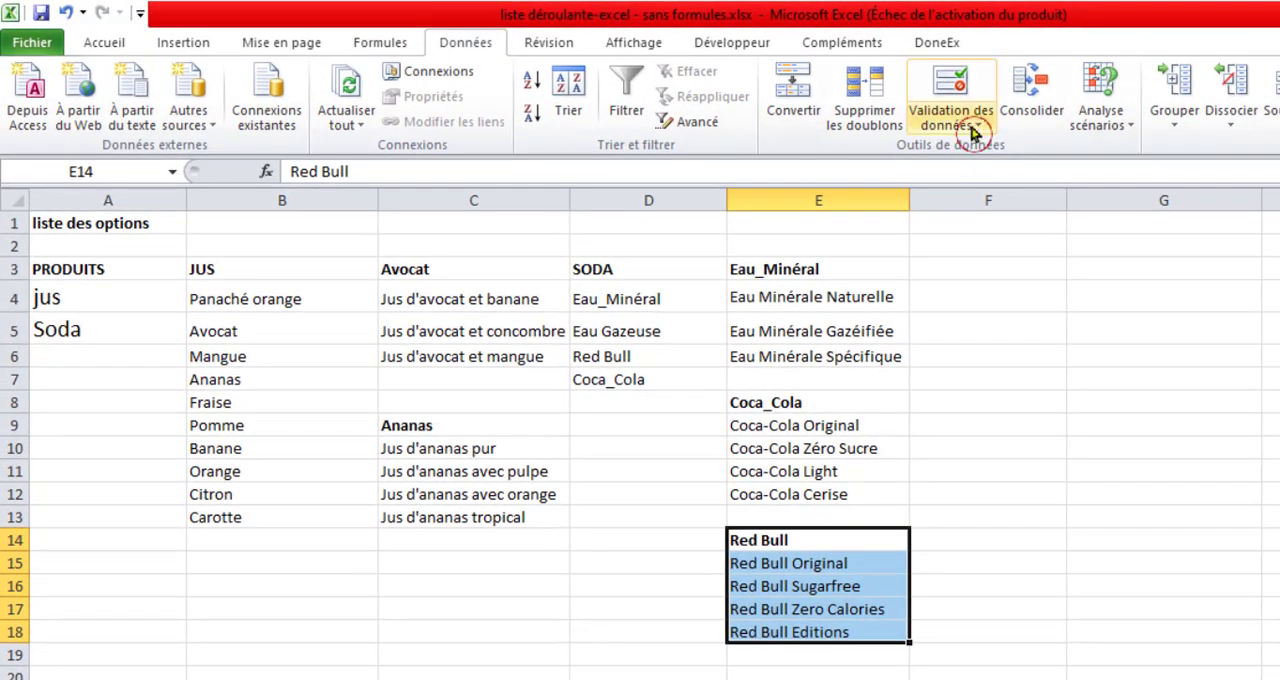
pyautogui.click(382, 50)
pyautogui.click(895, 125)
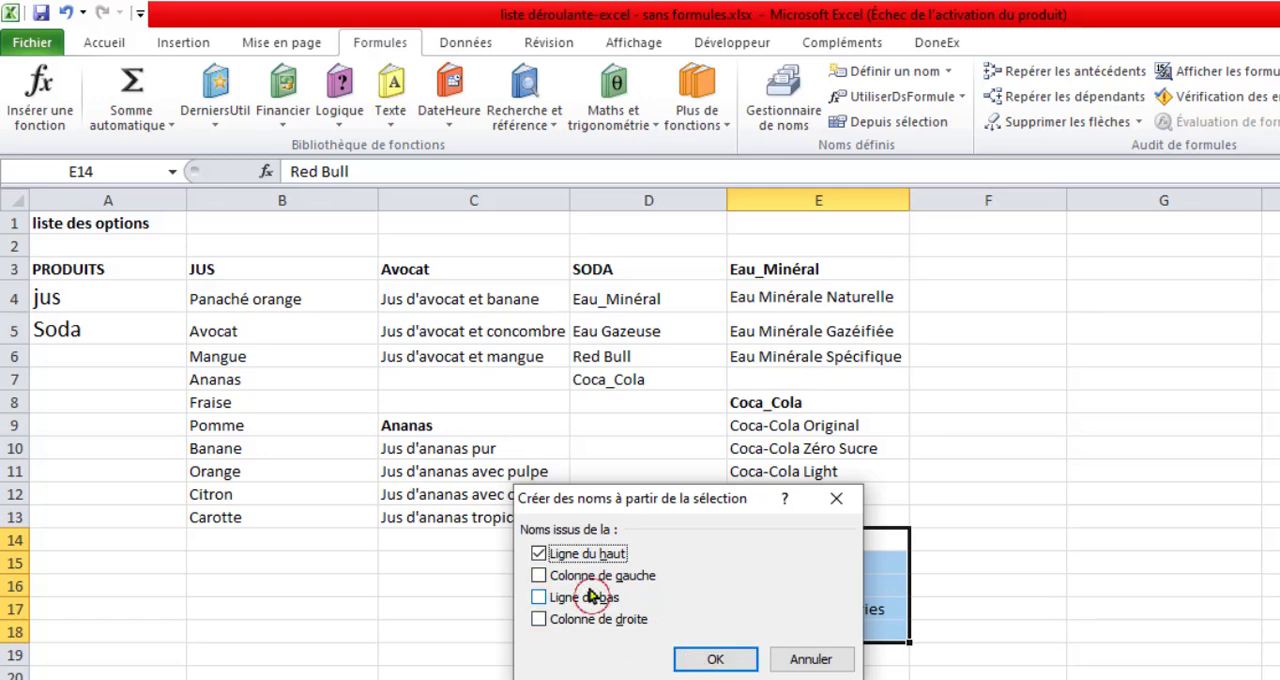
pyautogui.click(715, 660)
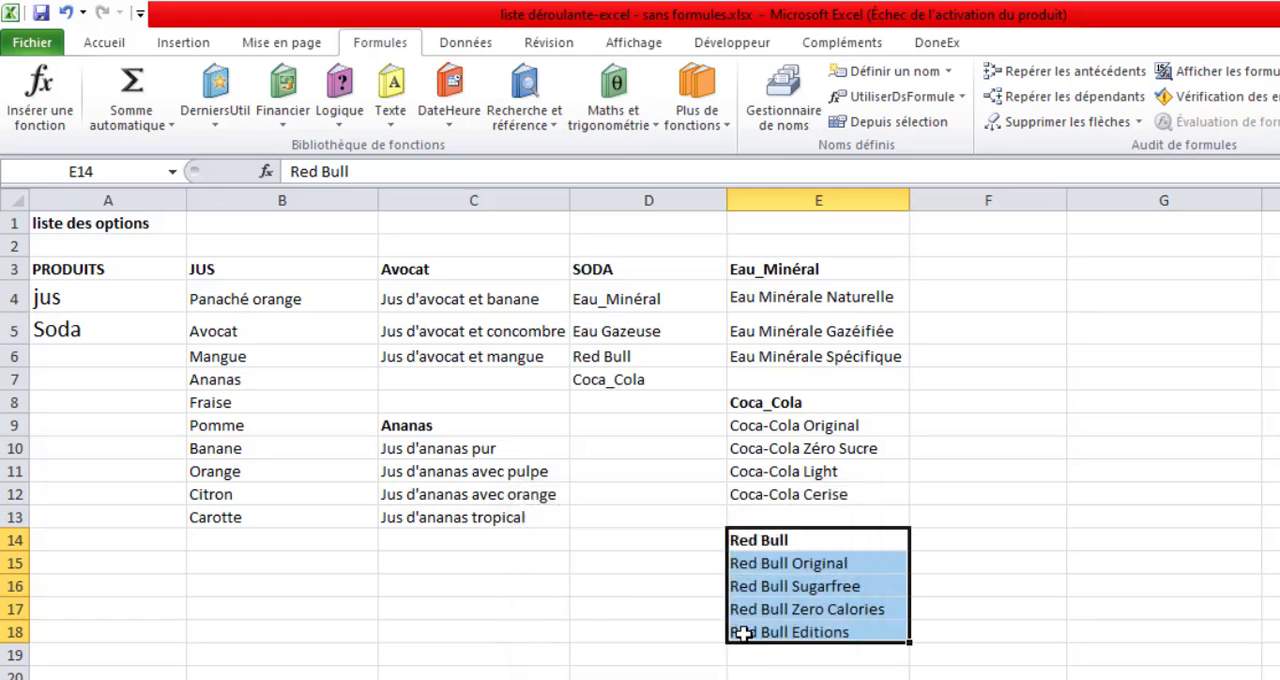
# On the Commande sheet, choose Soda in A14 and Red Bull in B14, and go to Détail cell C14.
pyautogui.hotkey('ctrl', 'pageup')
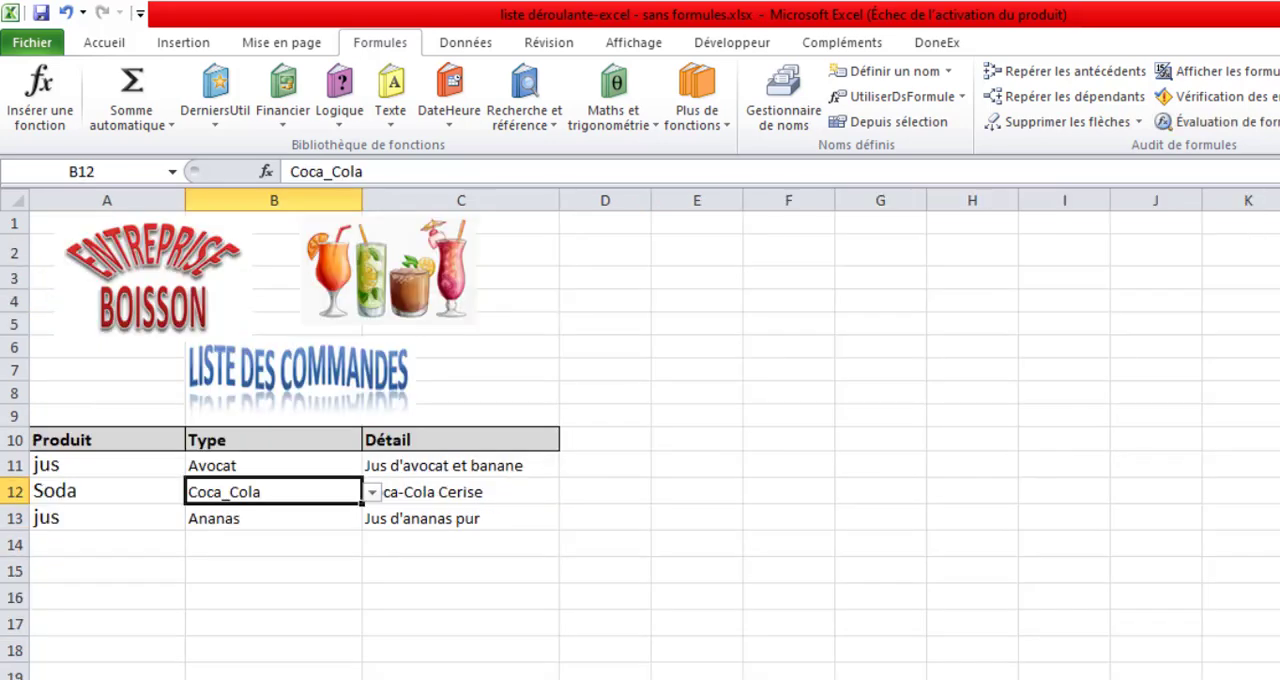
pyautogui.click(148, 545)
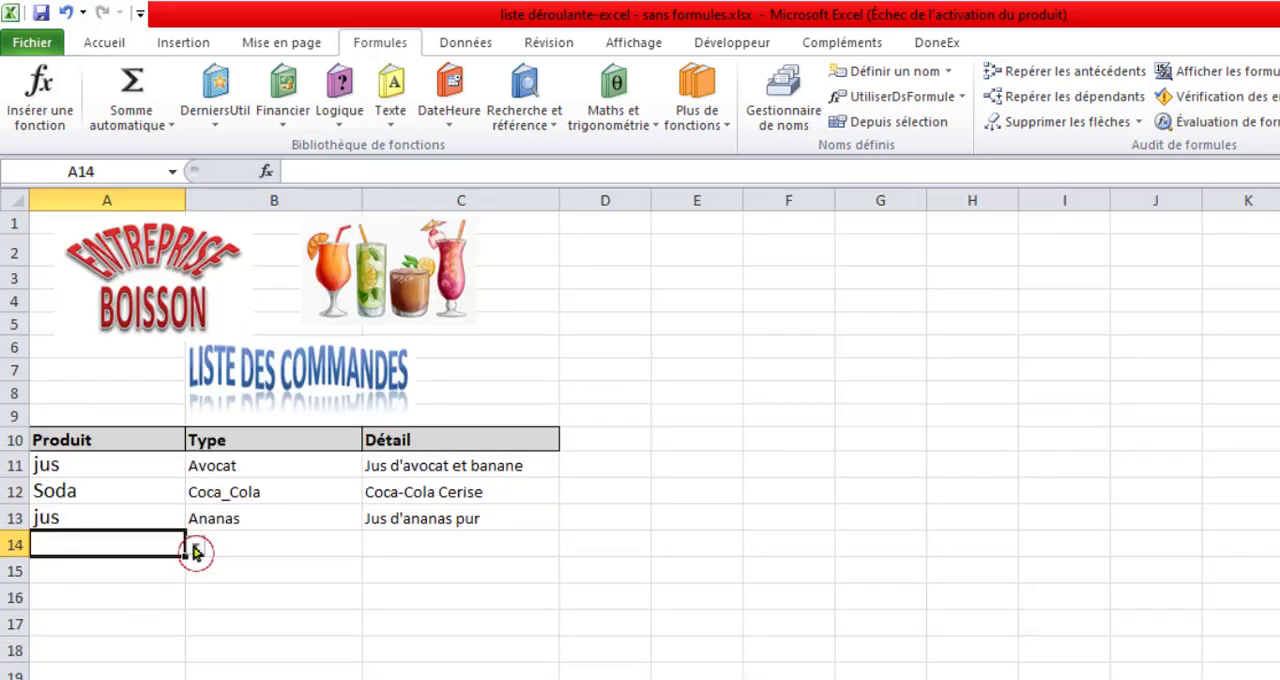
pyautogui.click(196, 552)
pyautogui.click(88, 580)
pyautogui.click(267, 548)
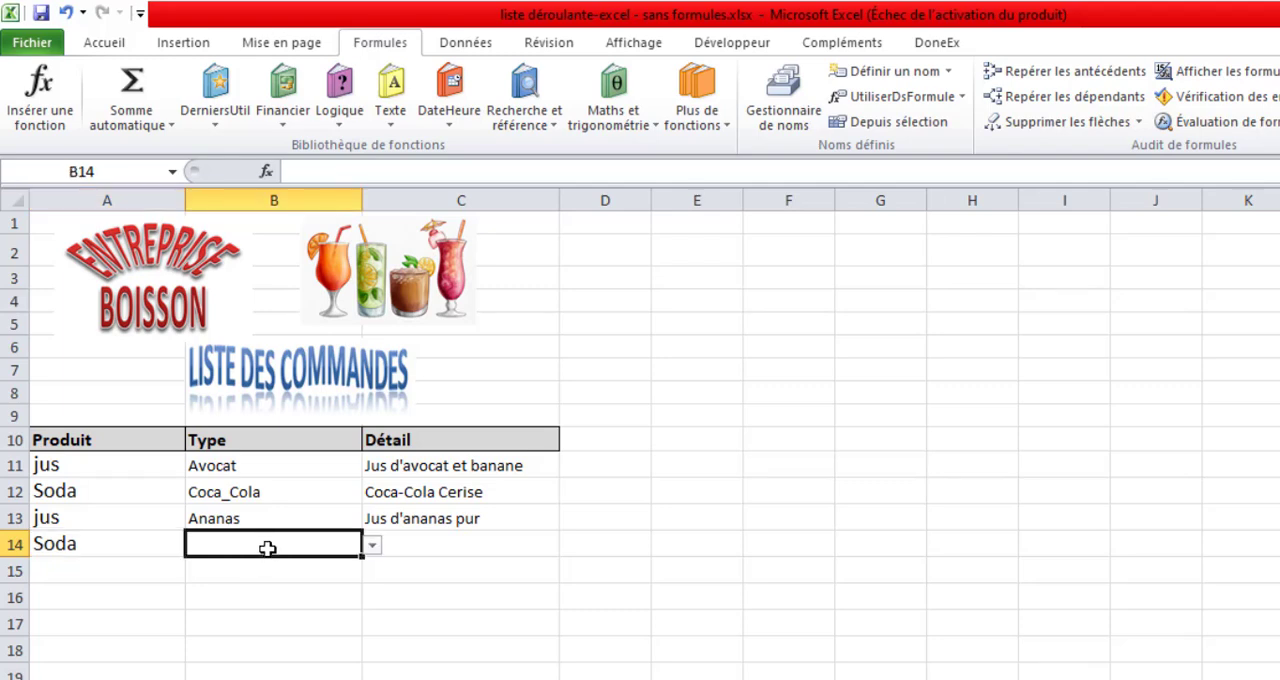
pyautogui.click(375, 549)
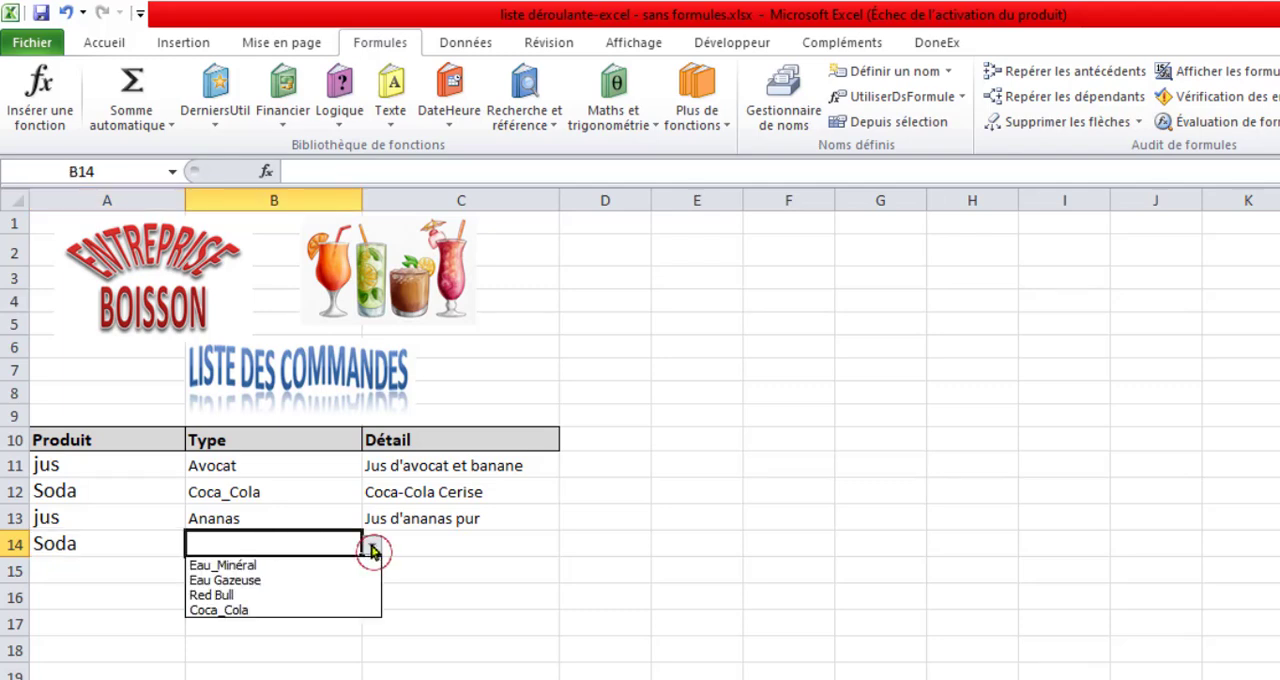
pyautogui.click(286, 596)
pyautogui.click(433, 550)
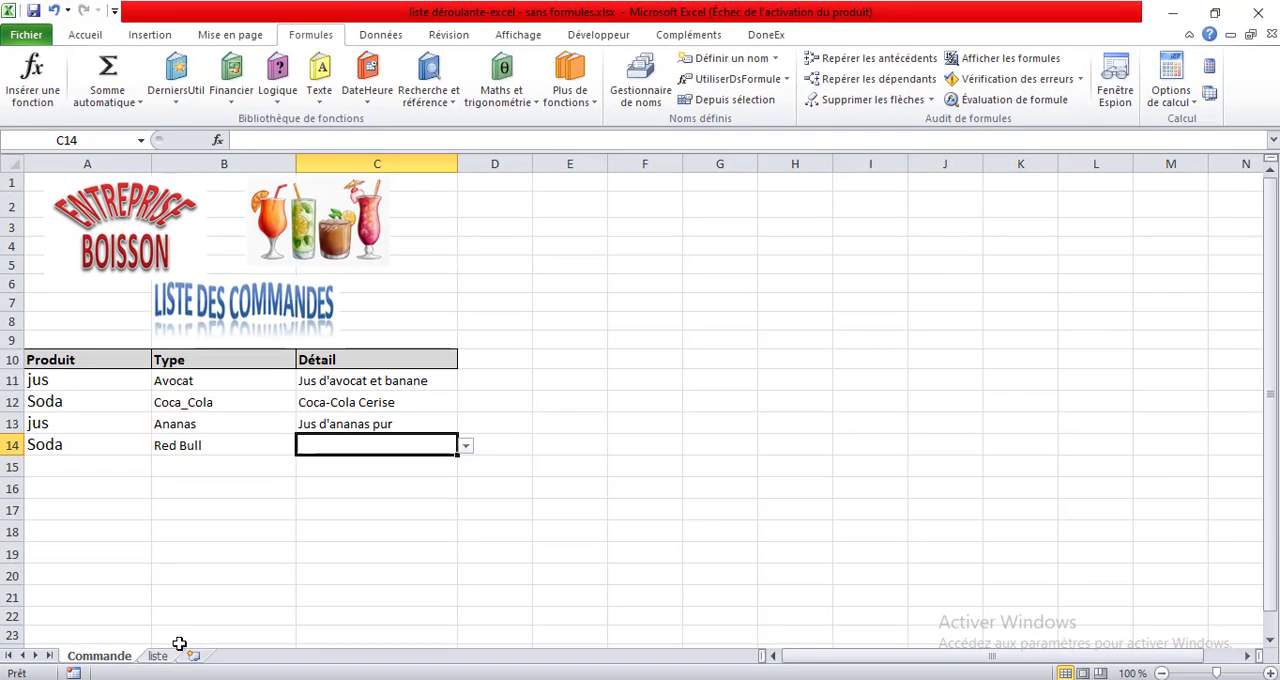
# Return to the liste sheet and examine how the Red Bull list is named in the name manager.
pyautogui.click(157, 658)
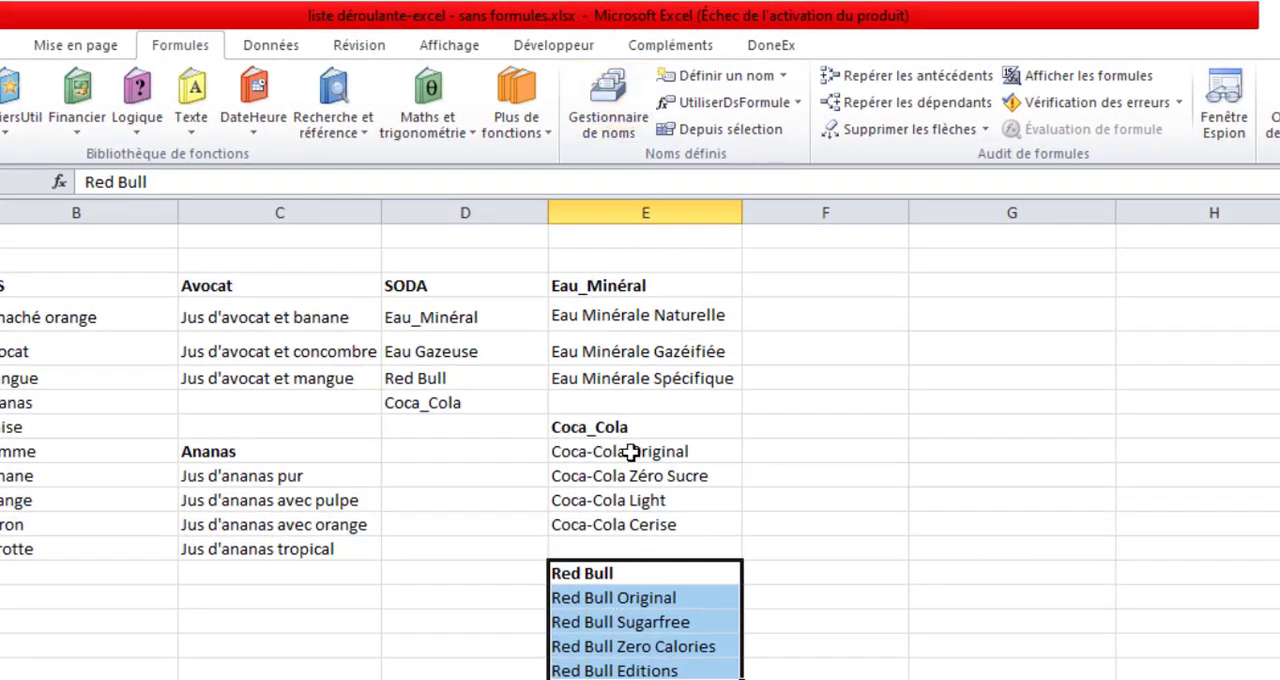
pyautogui.click(603, 105)
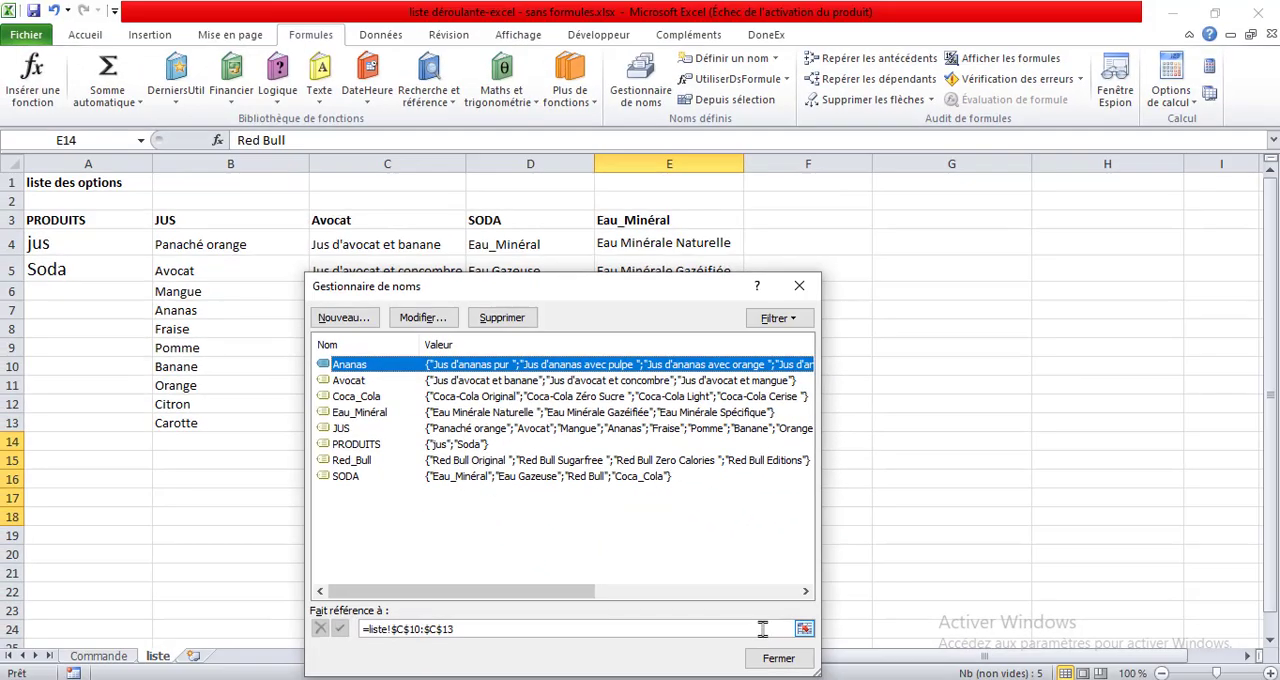
pyautogui.click(772, 656)
# Change the Red Bull heading in cell E14 of the liste sheet to Red_Bull, replacing the space with an underscore.
pyautogui.click(654, 453)
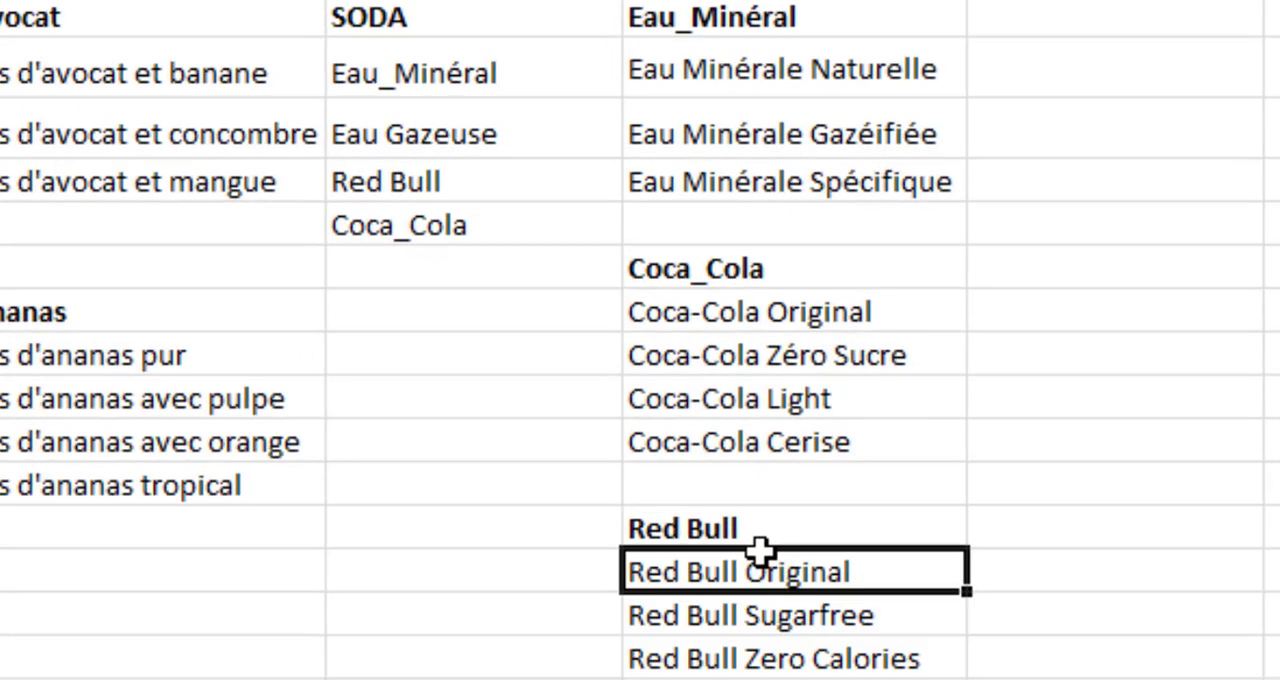
pyautogui.click(695, 528)
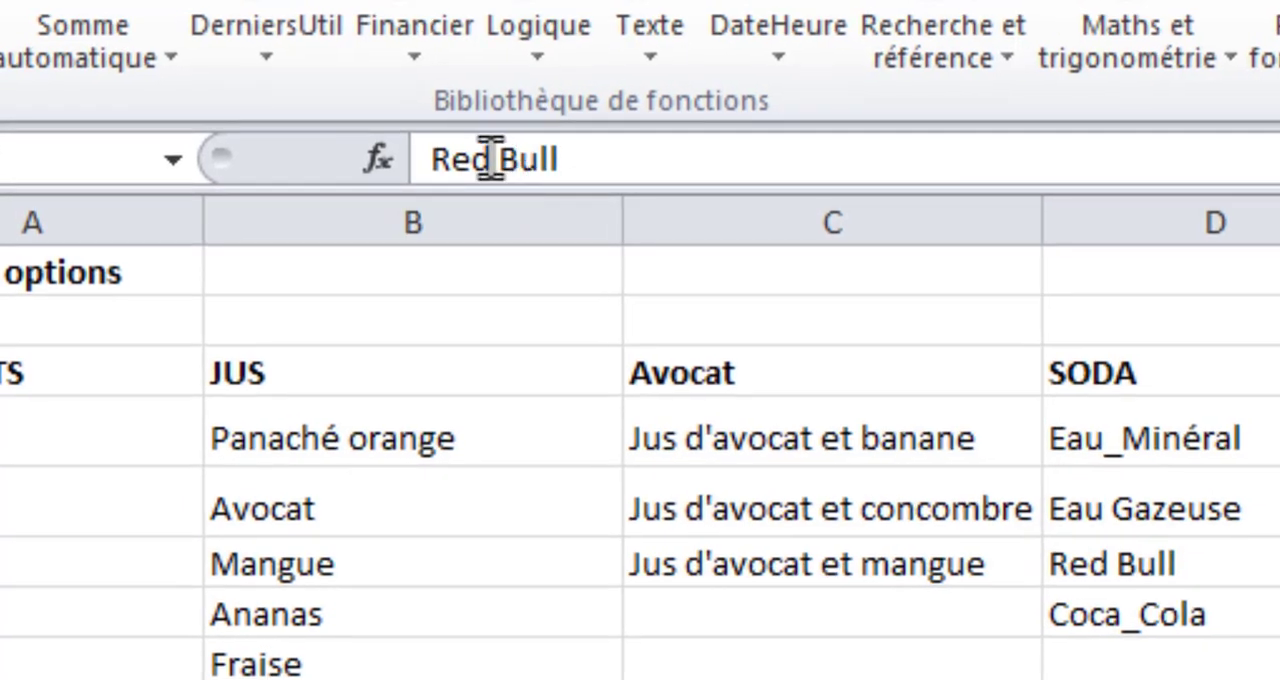
pyautogui.click(490, 160)
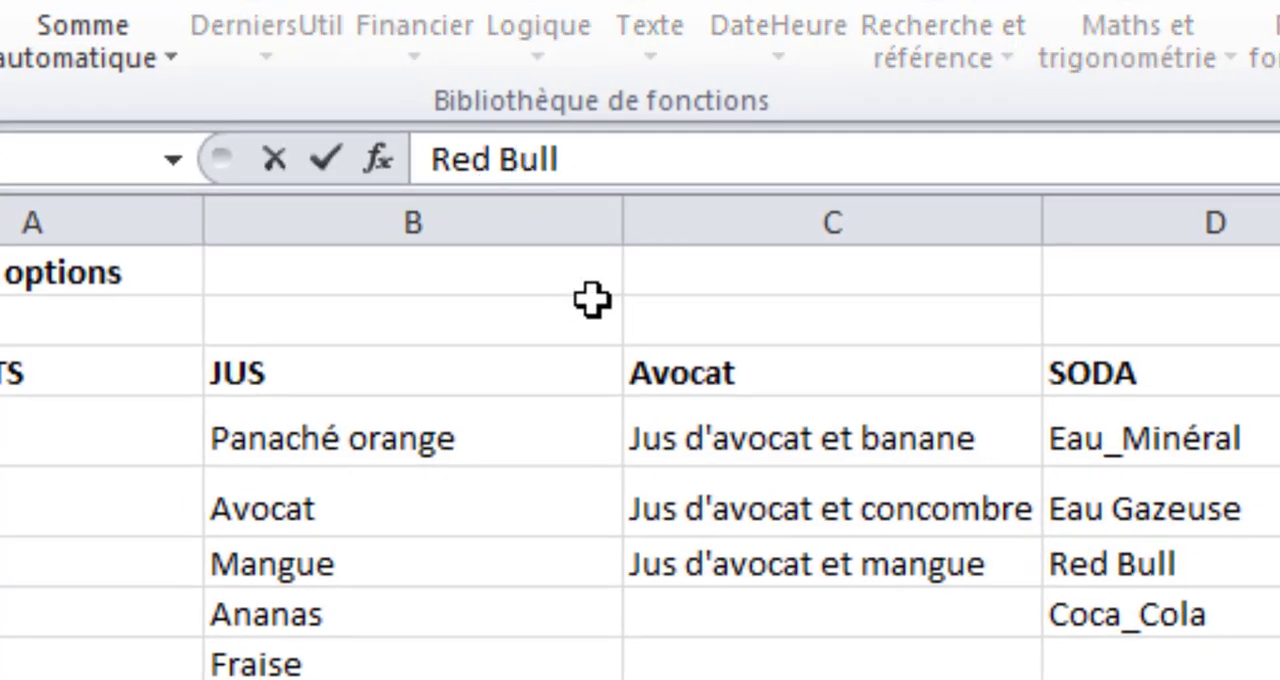
pyautogui.write('_')
pyautogui.press('Delete')
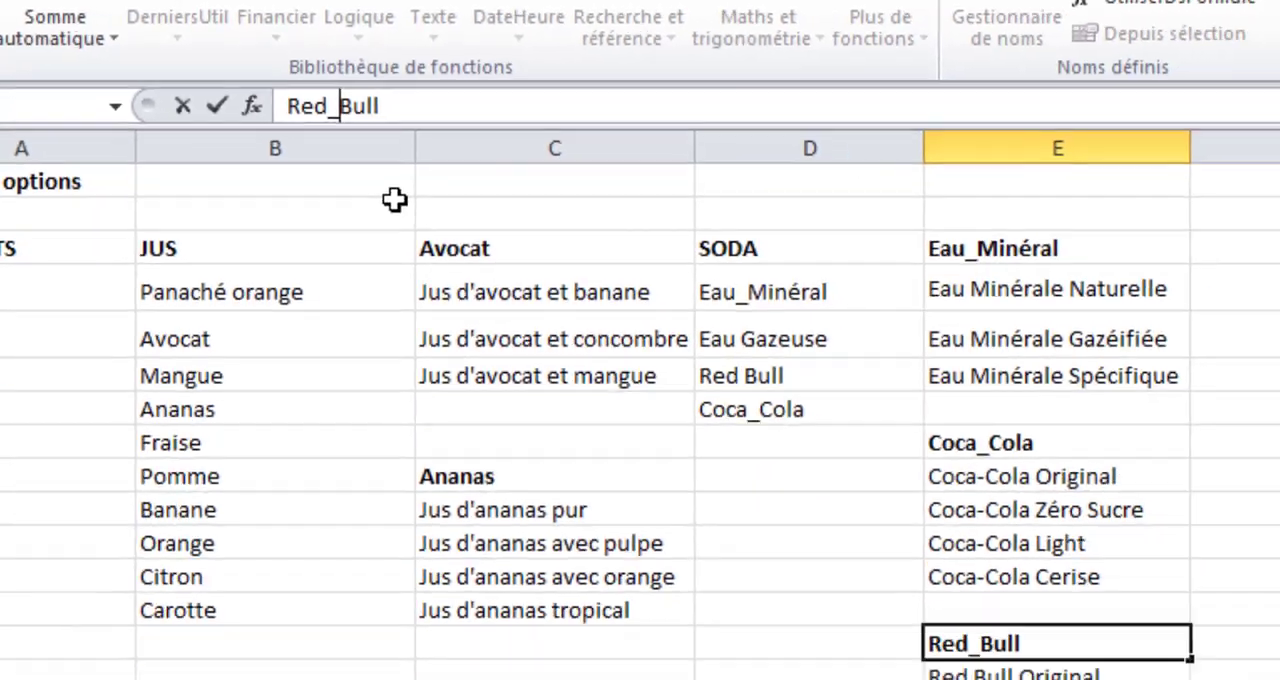
pyautogui.press('Return')
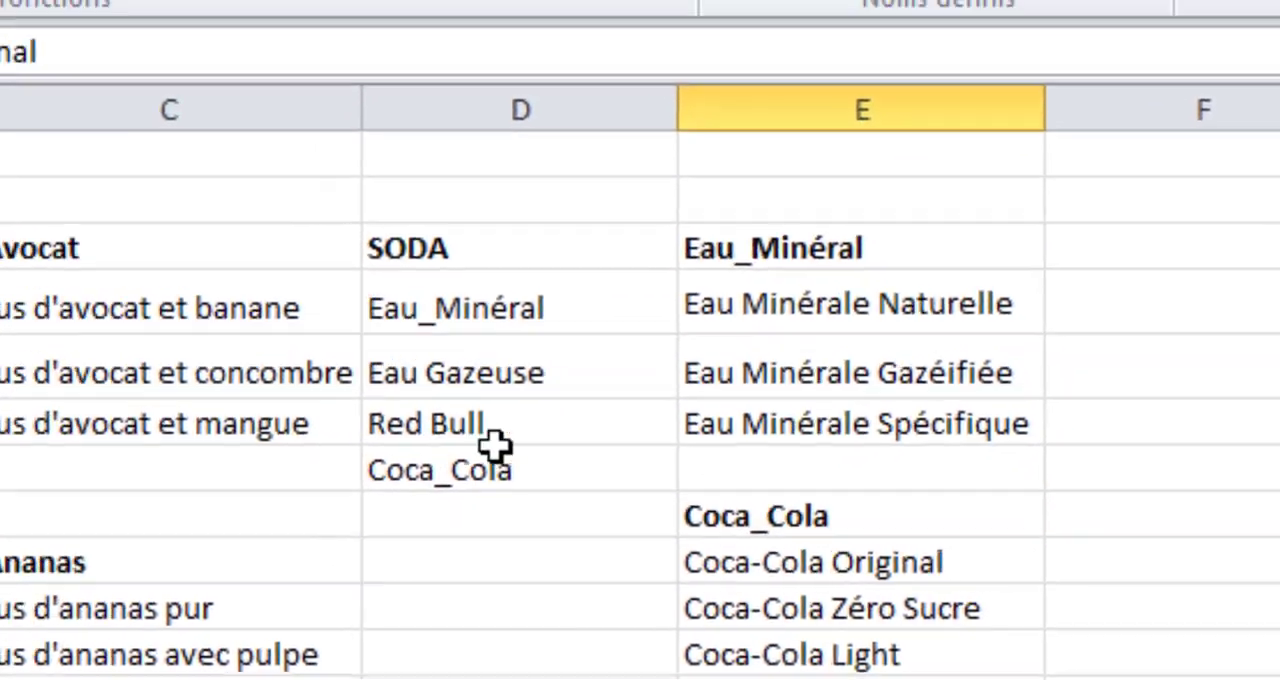
# Change the Red Bull entry in cell D6 of the SODA list to Red_Bull.
pyautogui.click(330, 420)
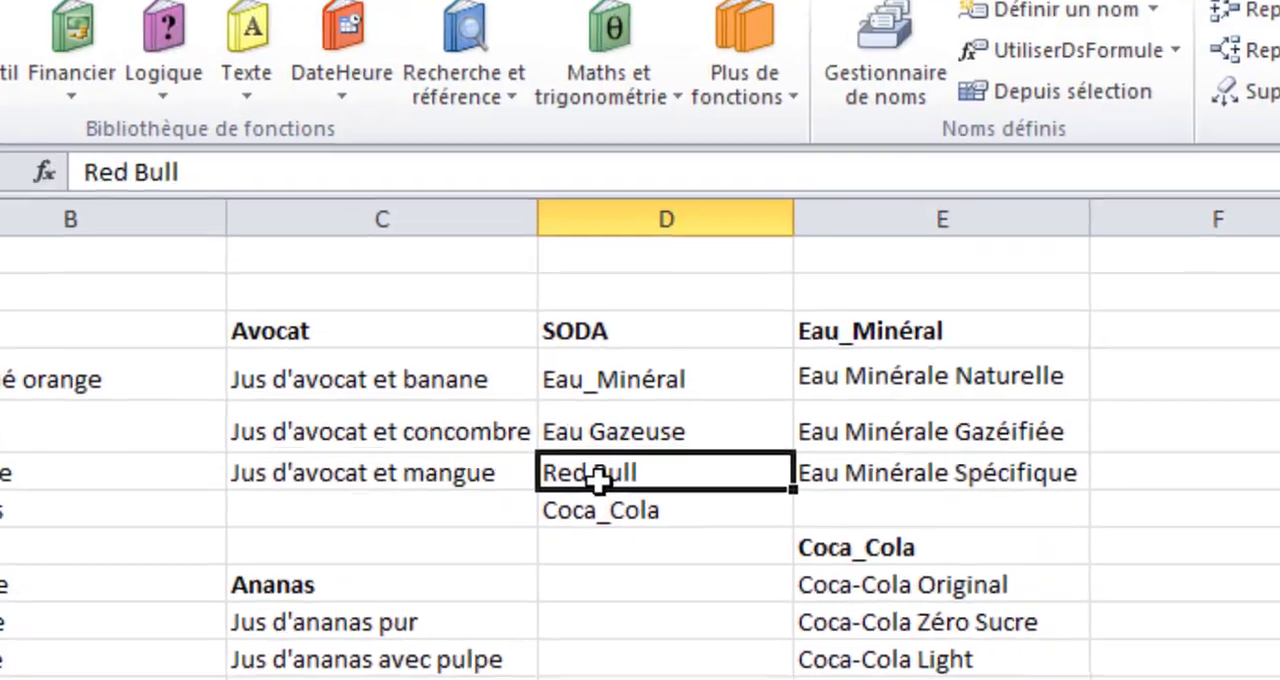
pyautogui.click(143, 172)
pyautogui.press('BackSpace')
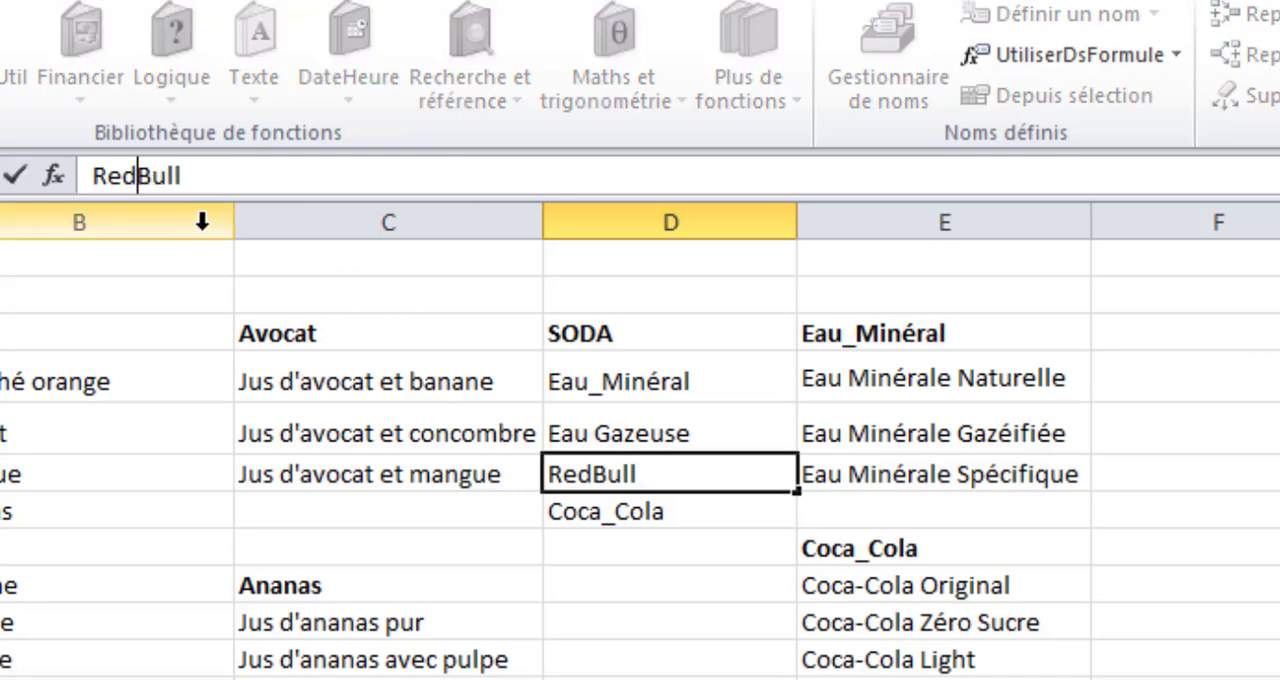
pyautogui.write('_')
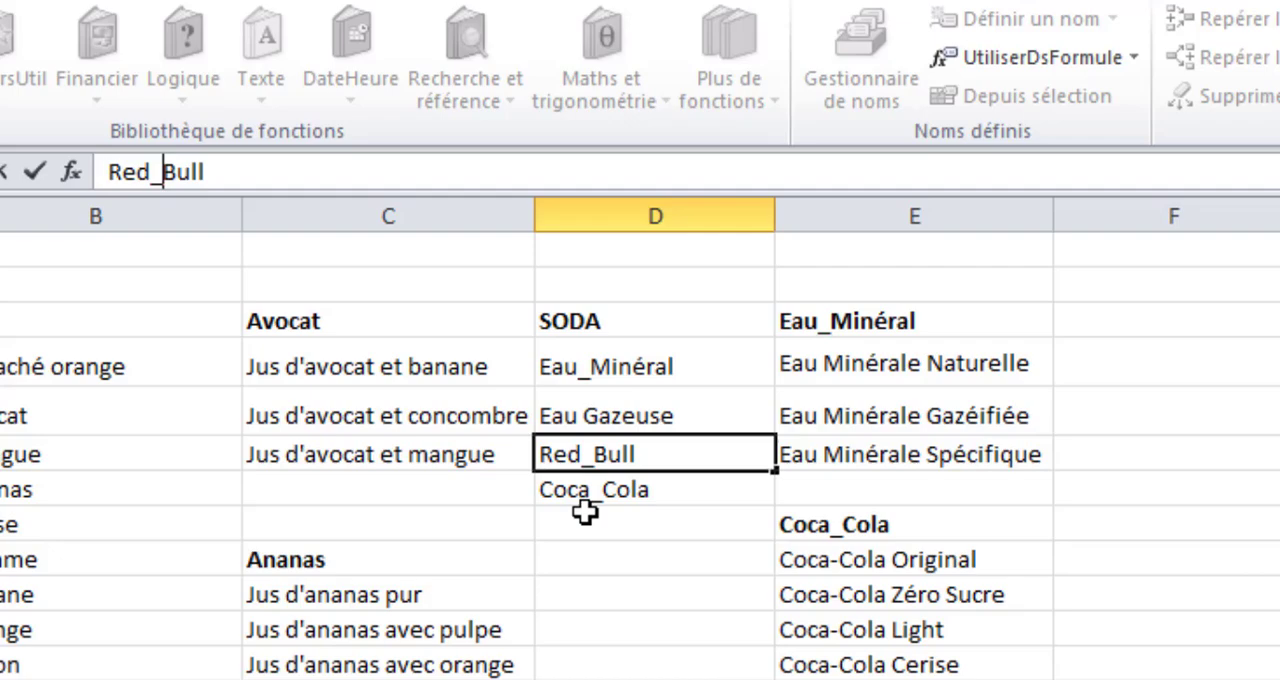
pyautogui.click(600, 585)
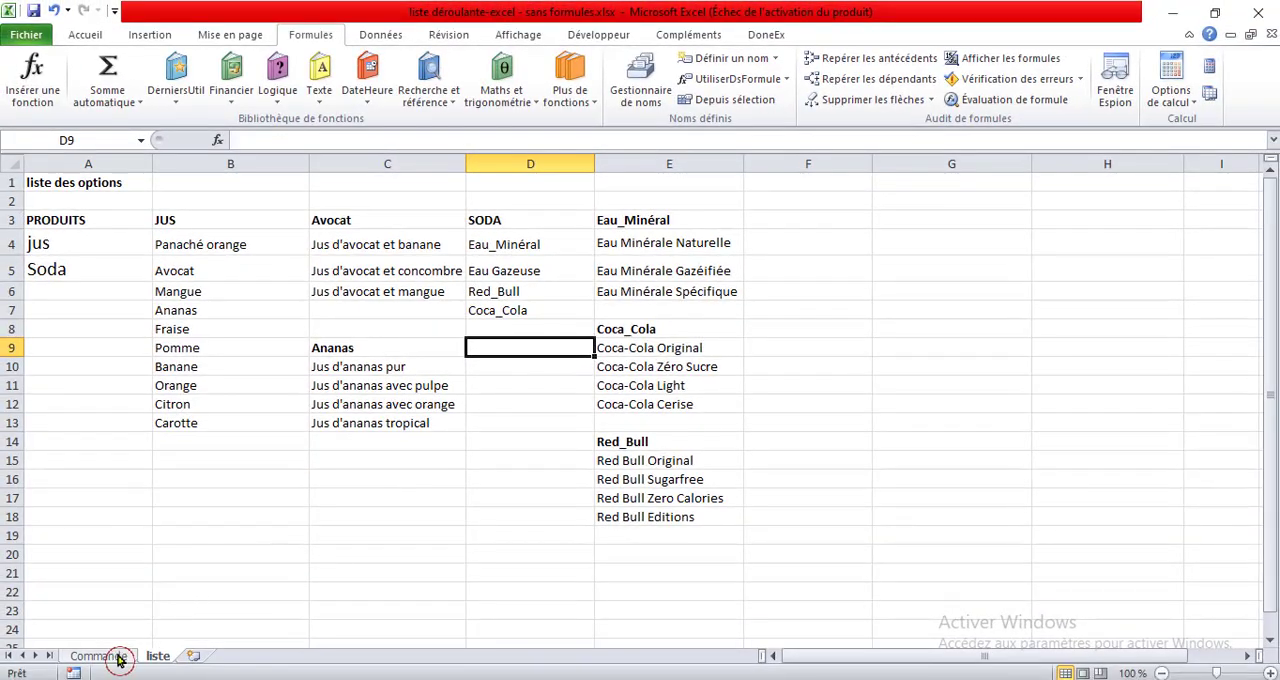
# On the Commande sheet, choose Red_Bull as the Type in B14 and Red Bull Sugarfree as the Détail in C14.
pyautogui.click(98, 656)
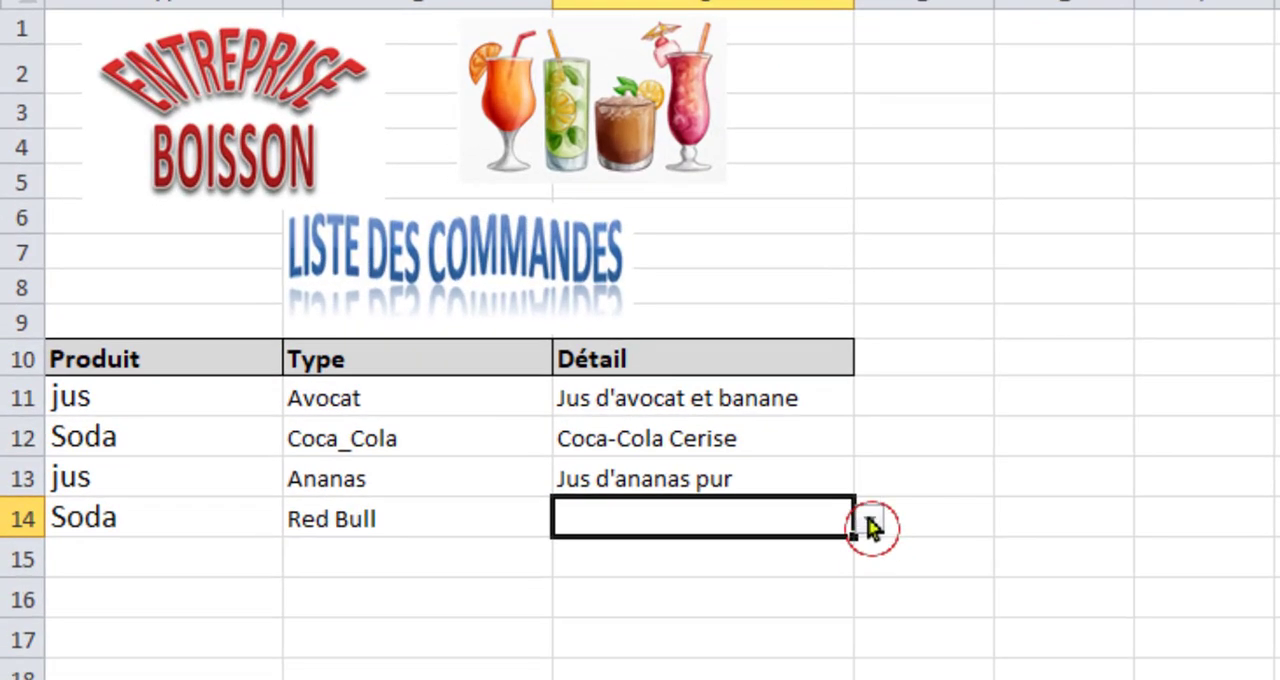
pyautogui.click(446, 526)
pyautogui.click(567, 519)
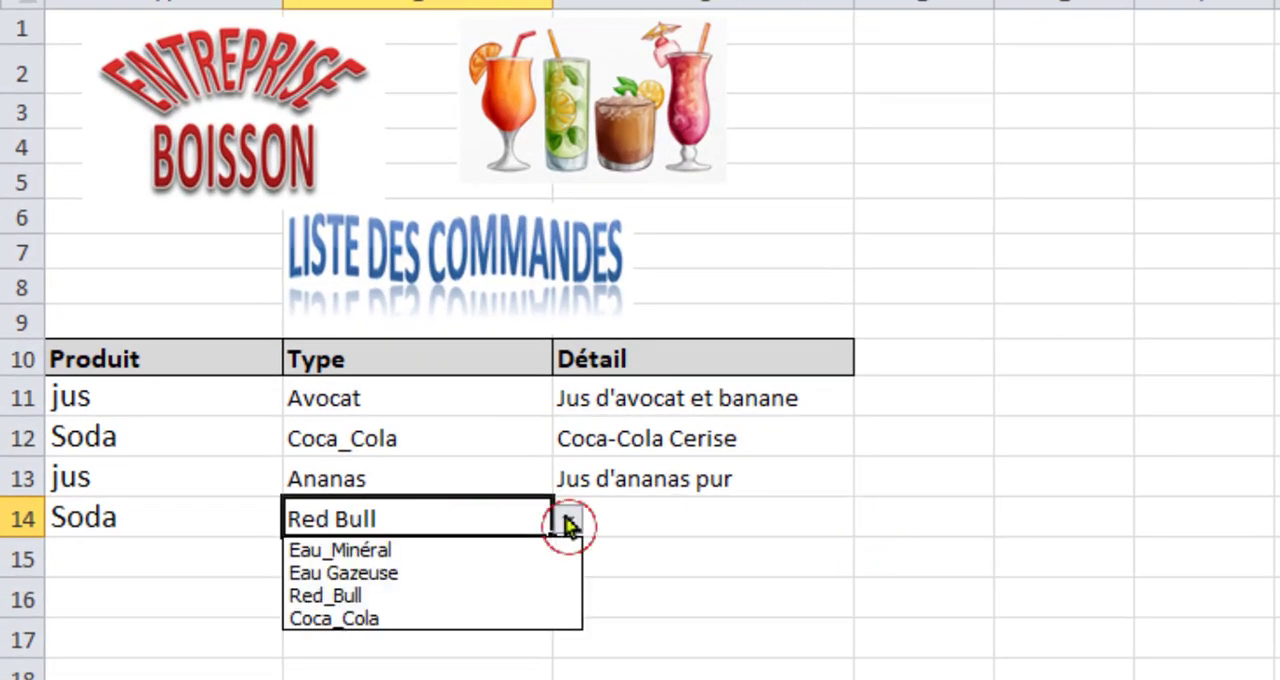
pyautogui.click(432, 595)
pyautogui.click(677, 512)
pyautogui.click(862, 522)
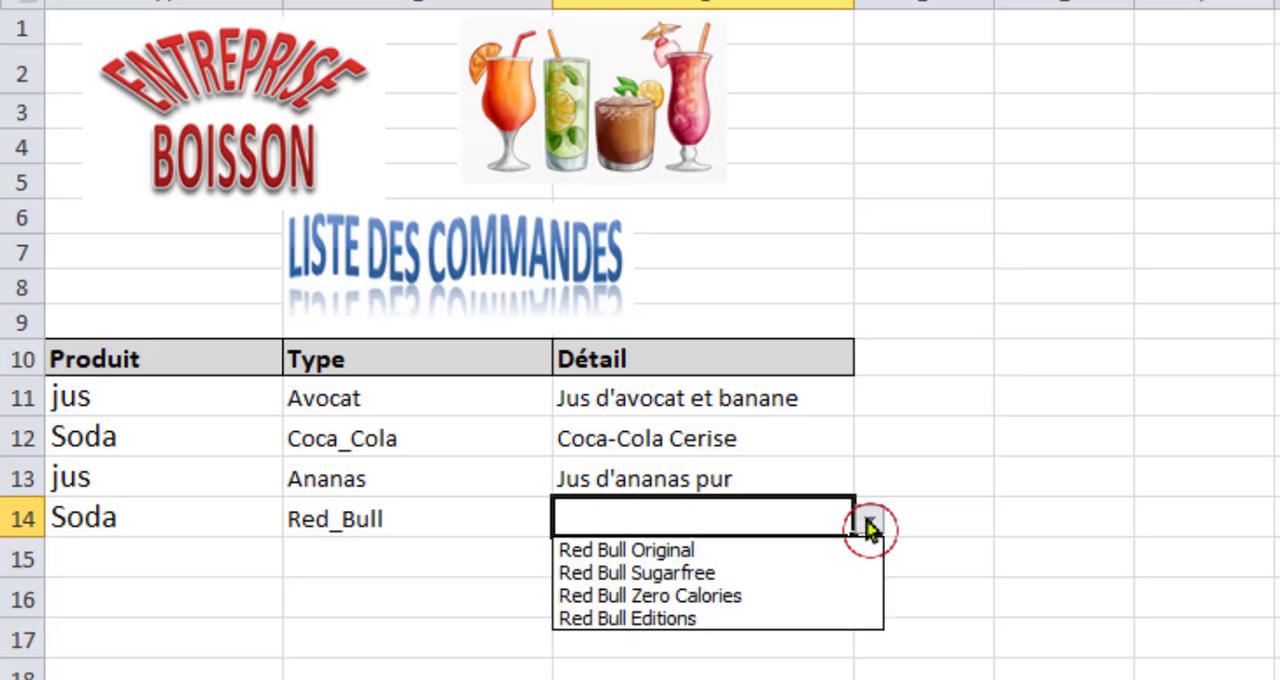
pyautogui.click(727, 574)
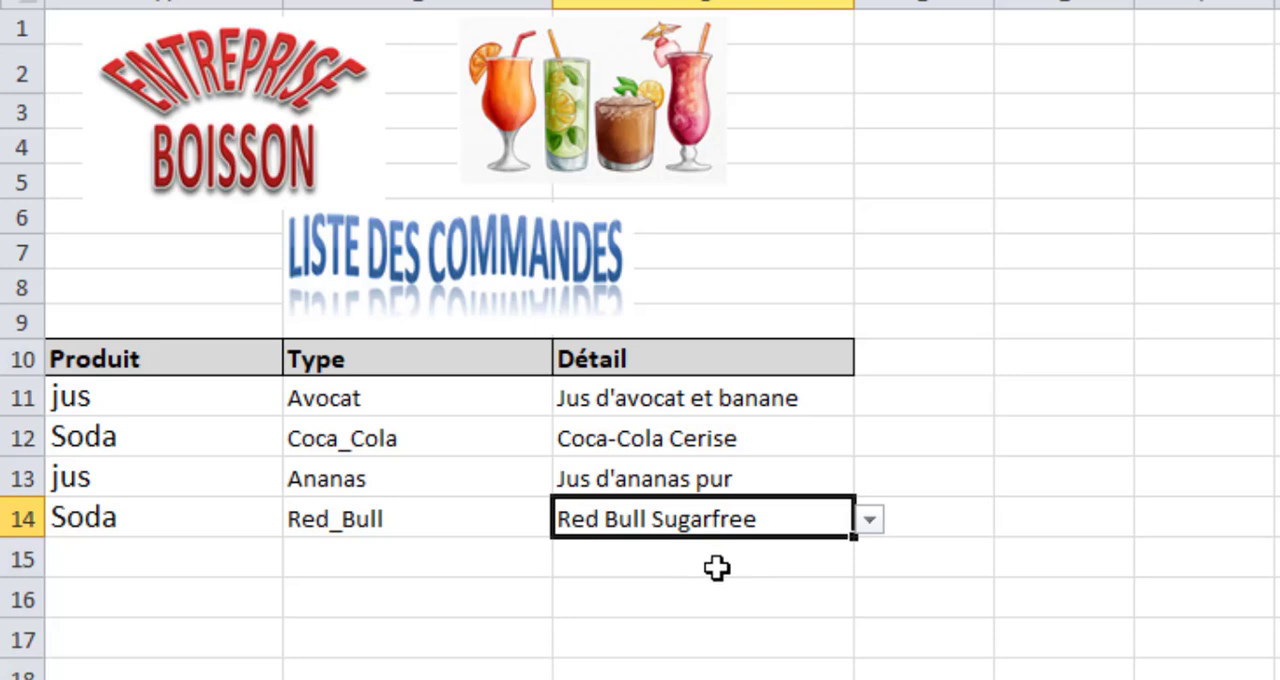